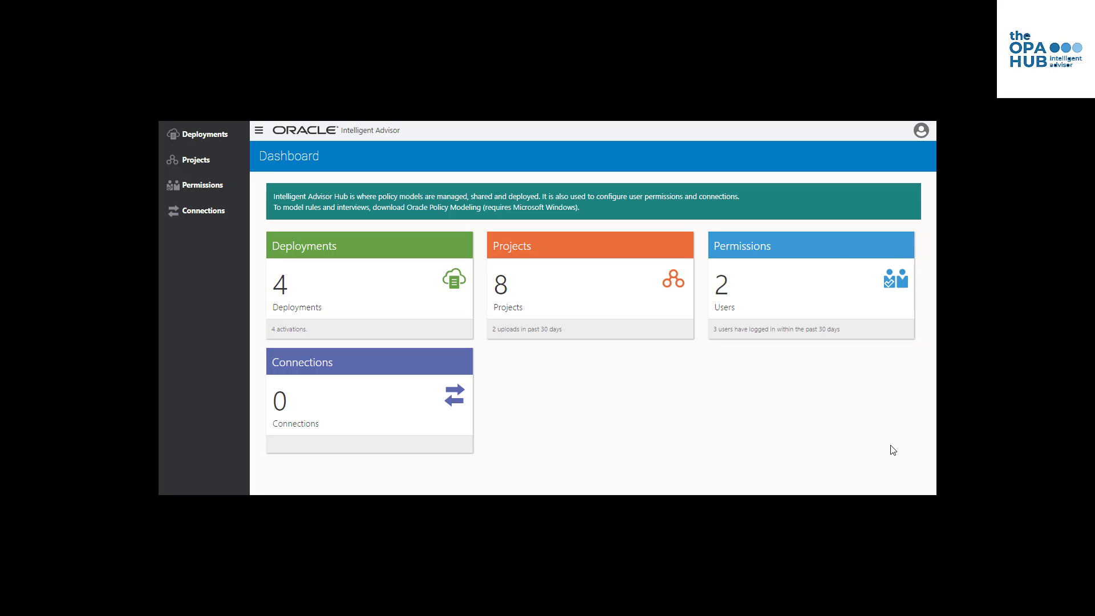
Create a new project and replace its sample rule with an empty table rule
click(603, 256)
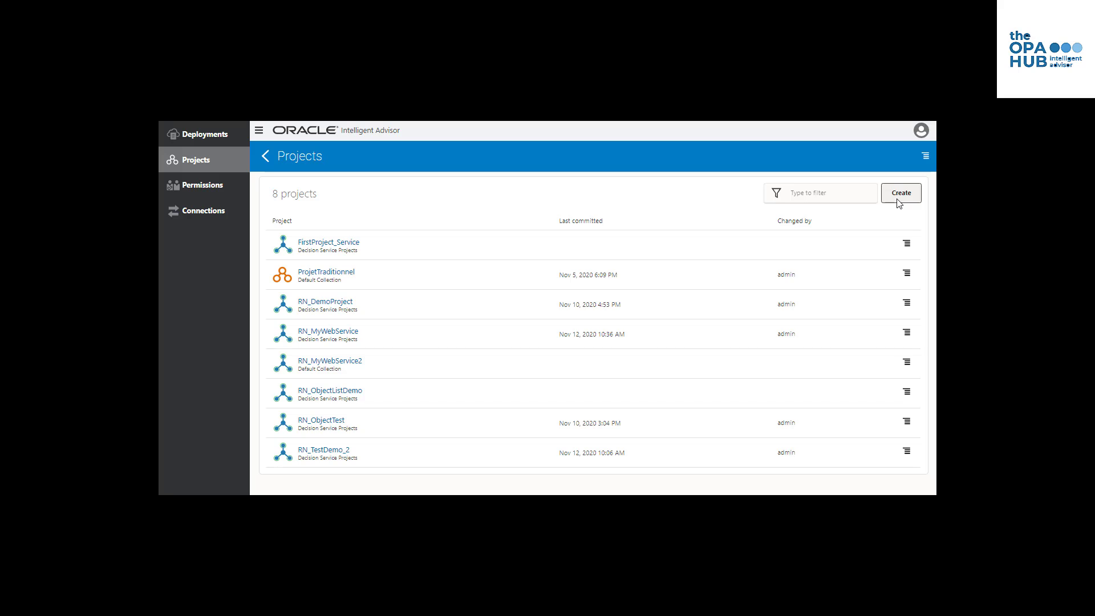
click(900, 194)
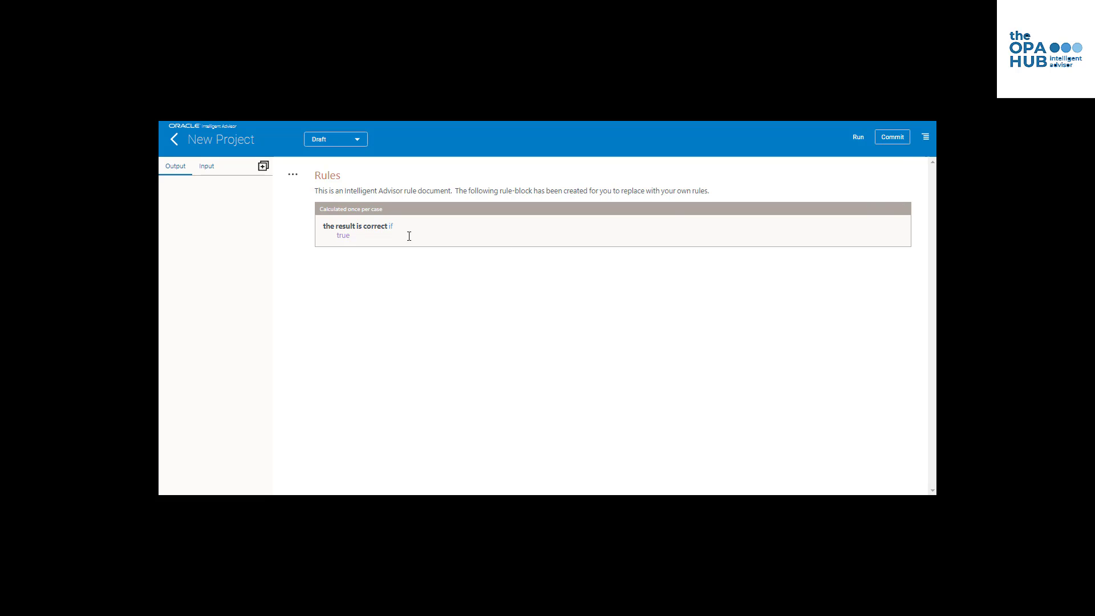
drag(396, 232, 320, 225)
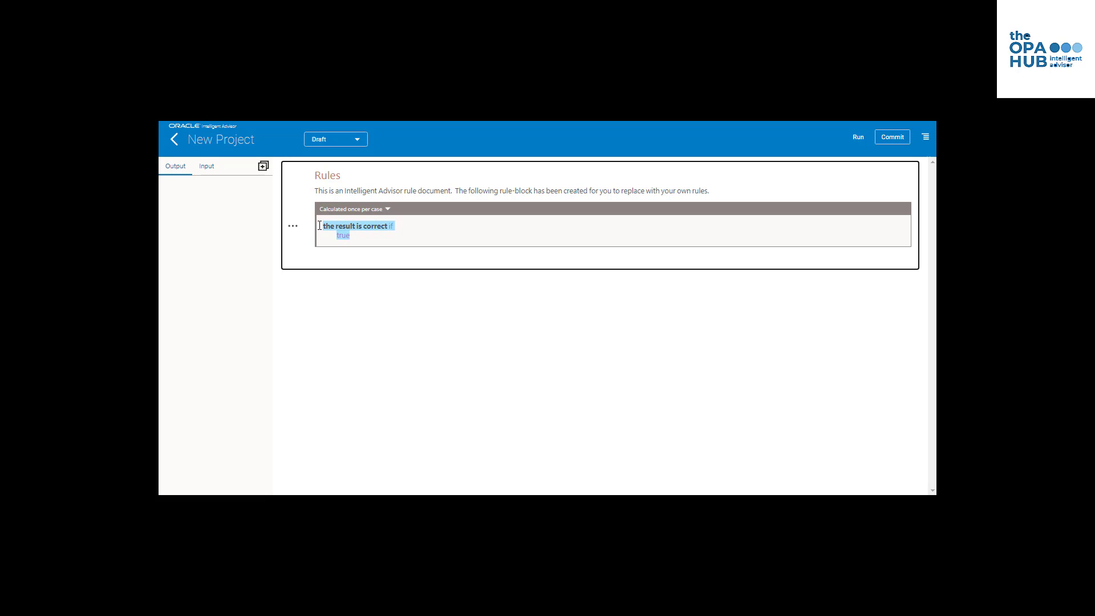
key(Delete)
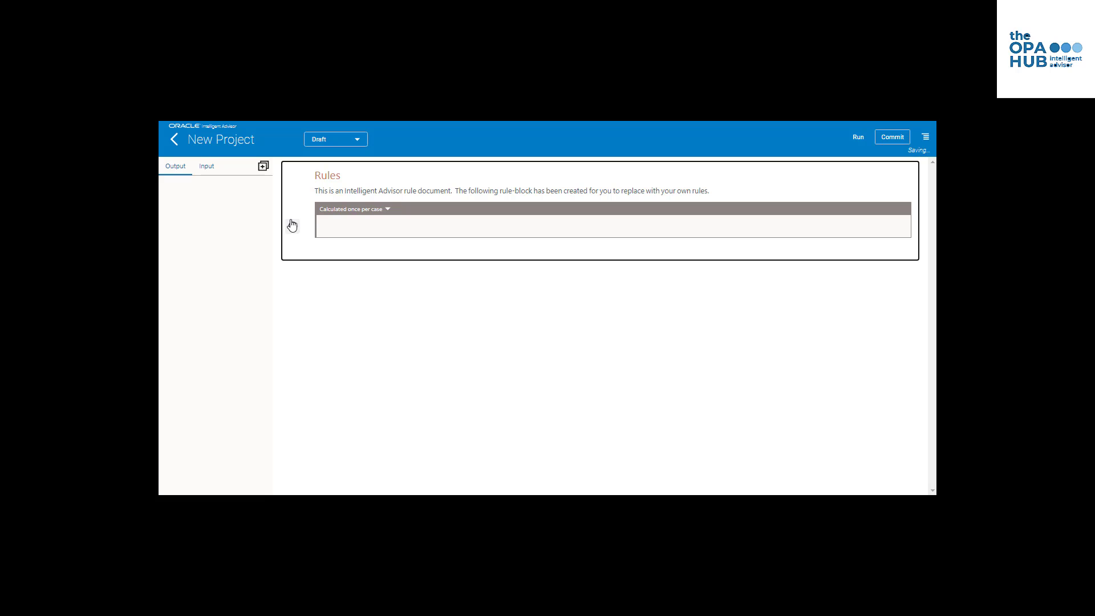
click(293, 225)
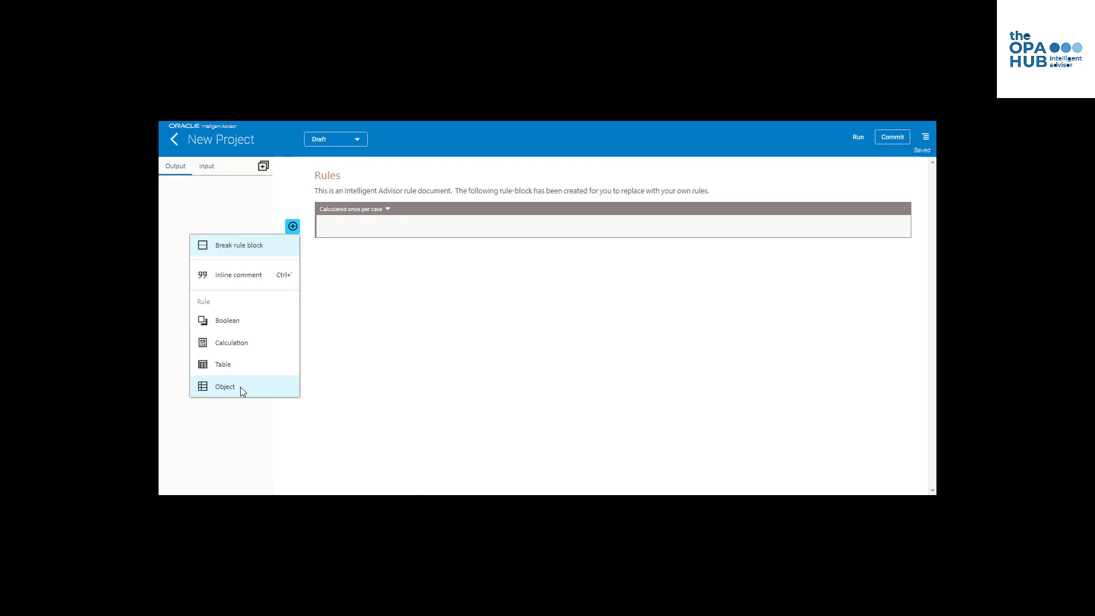
click(244, 368)
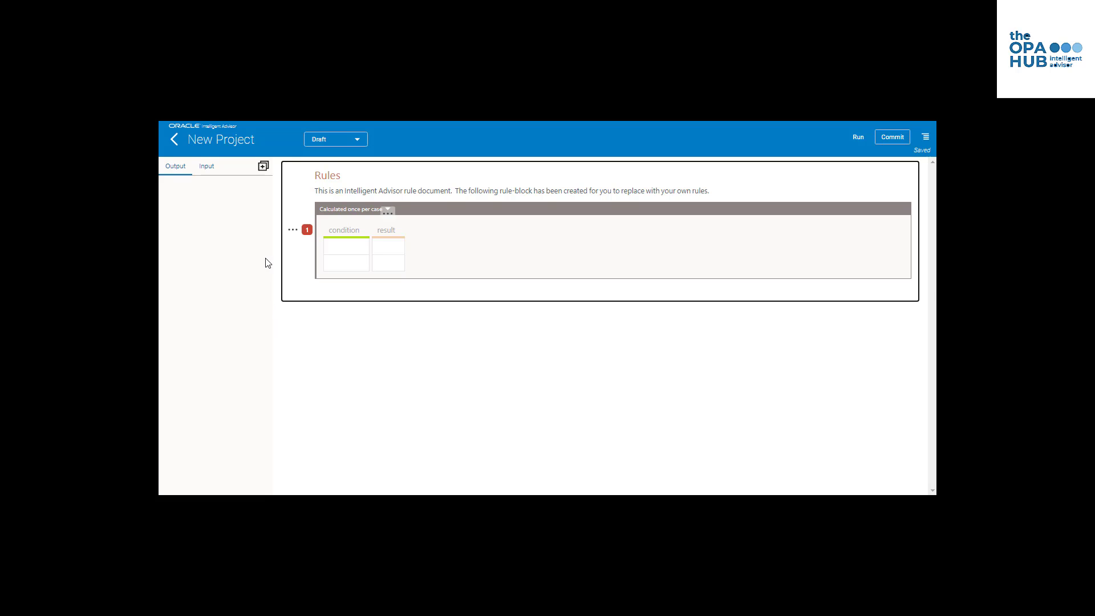
Rename the project as "Table and Object Demo"
click(257, 139)
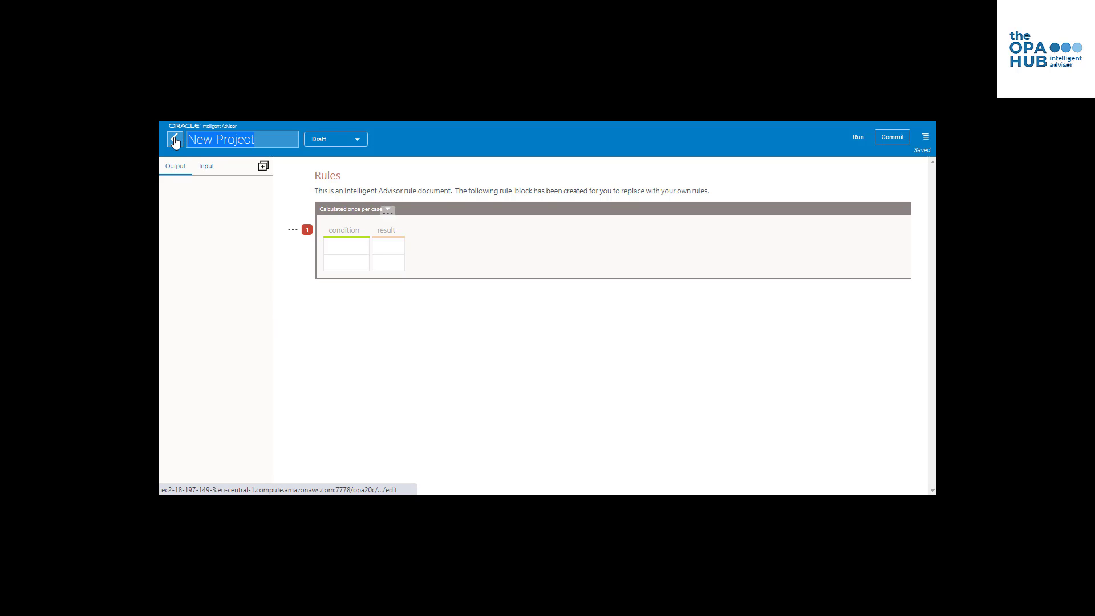
key(BackSpace)
text(Table)
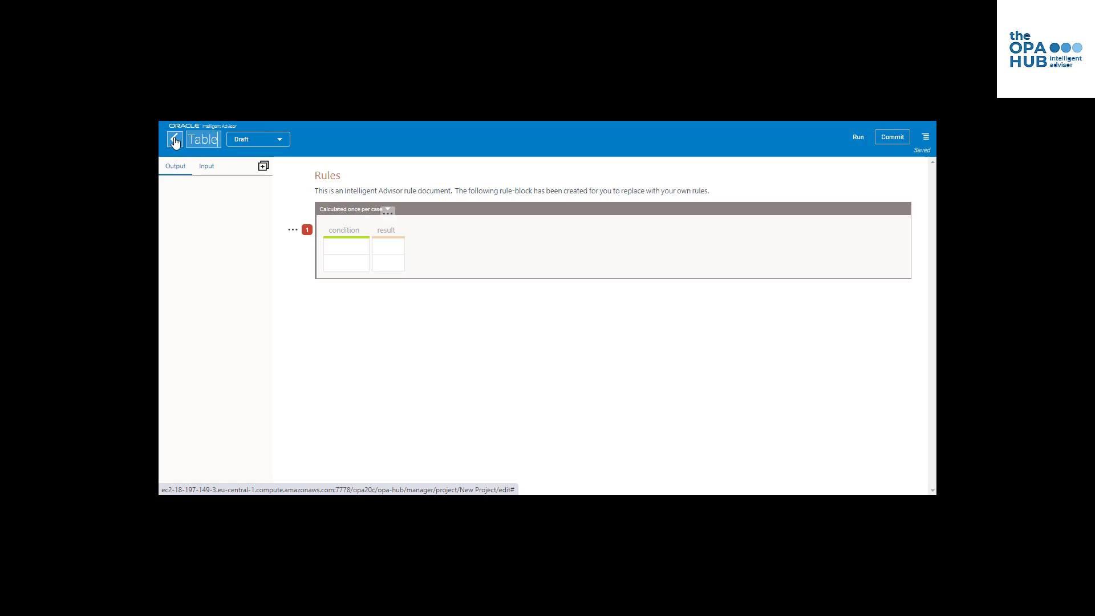
text( and Objhec)
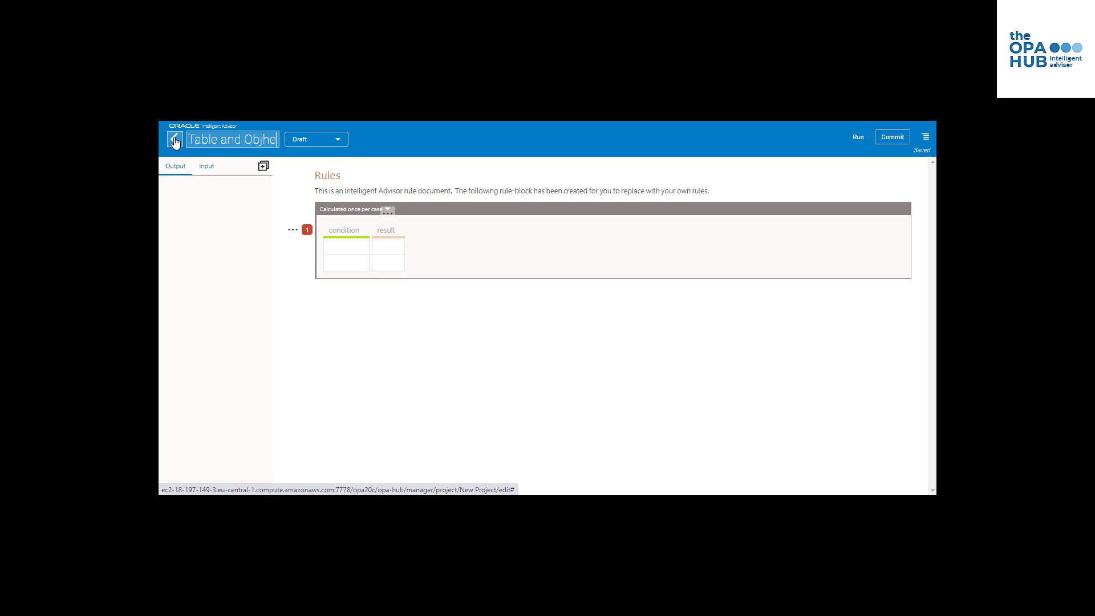
key(BackSpace)
key(BackSpace)
key(BackSpace)
text(ect Demo)
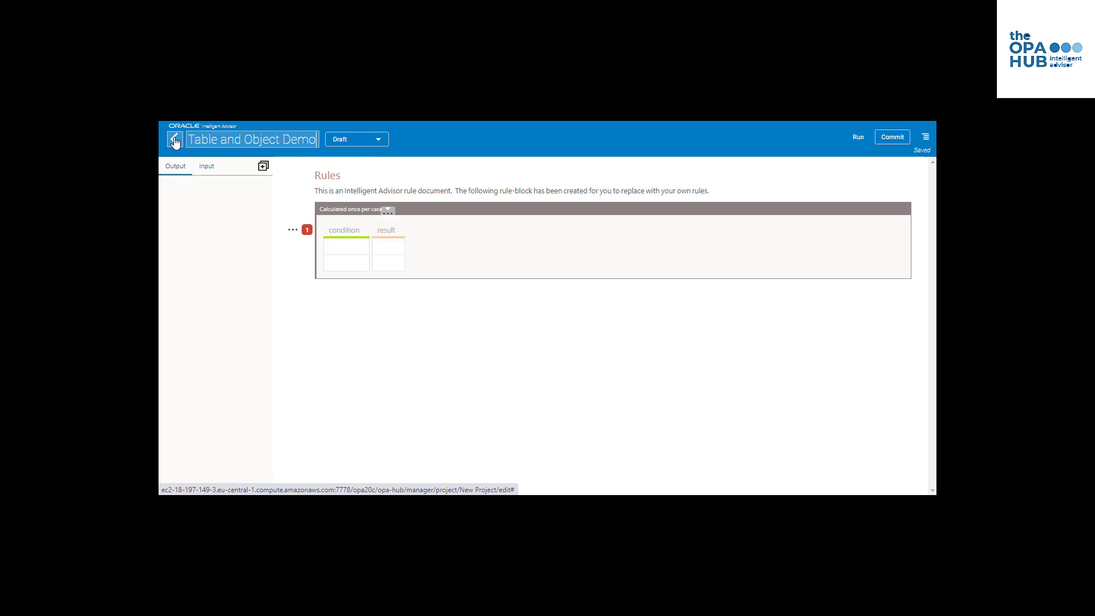
key(Tab)
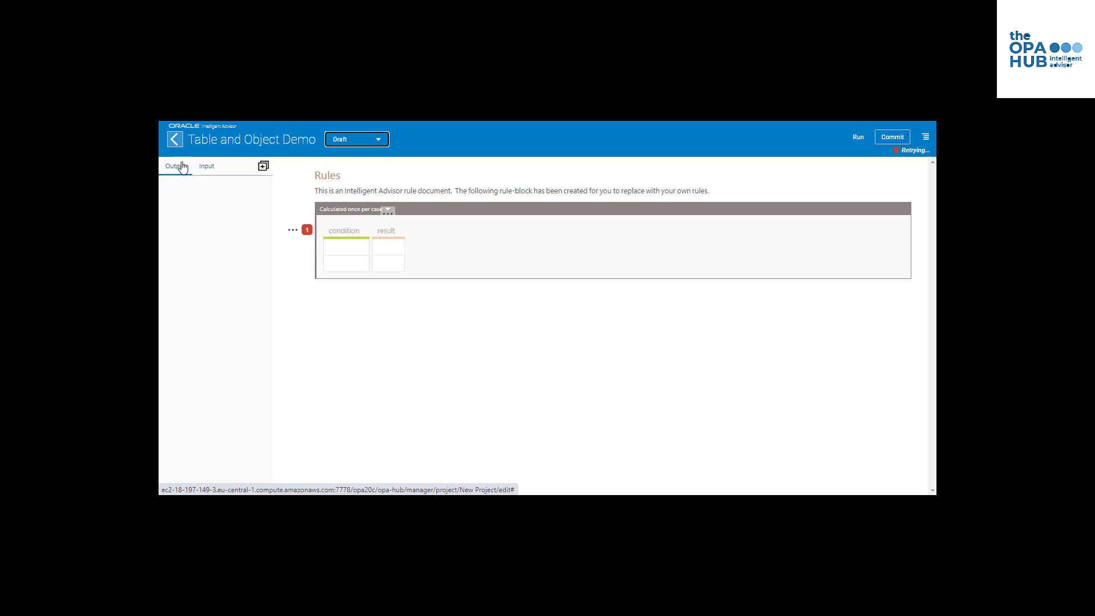
Change the rule document's heading to "Table and Object List" and its introductory text to "For the video demo."
double_click(328, 176)
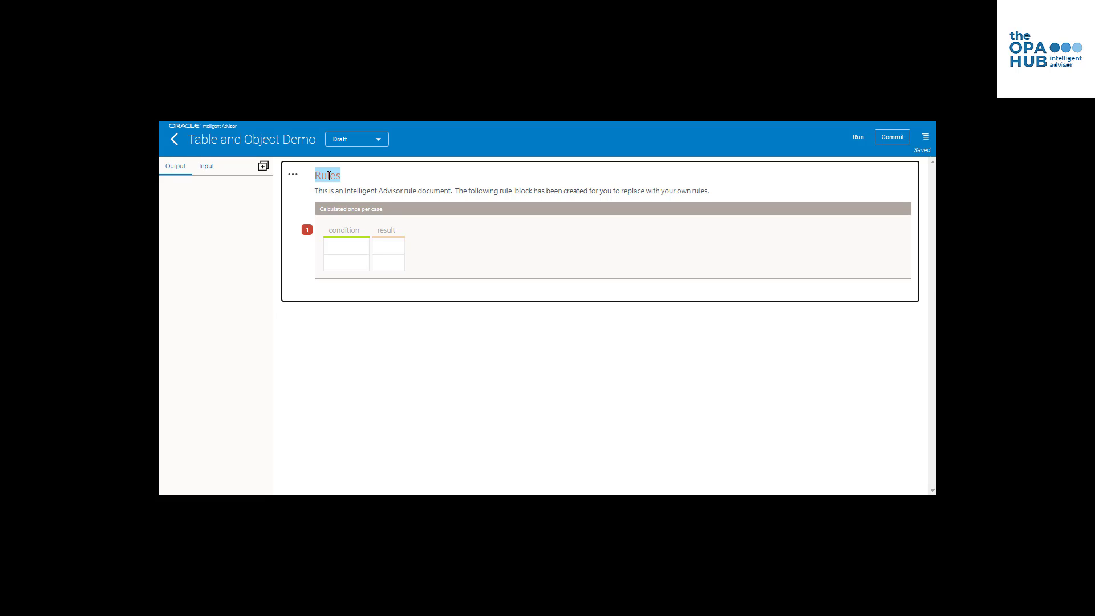
text(Table and Object Lis)
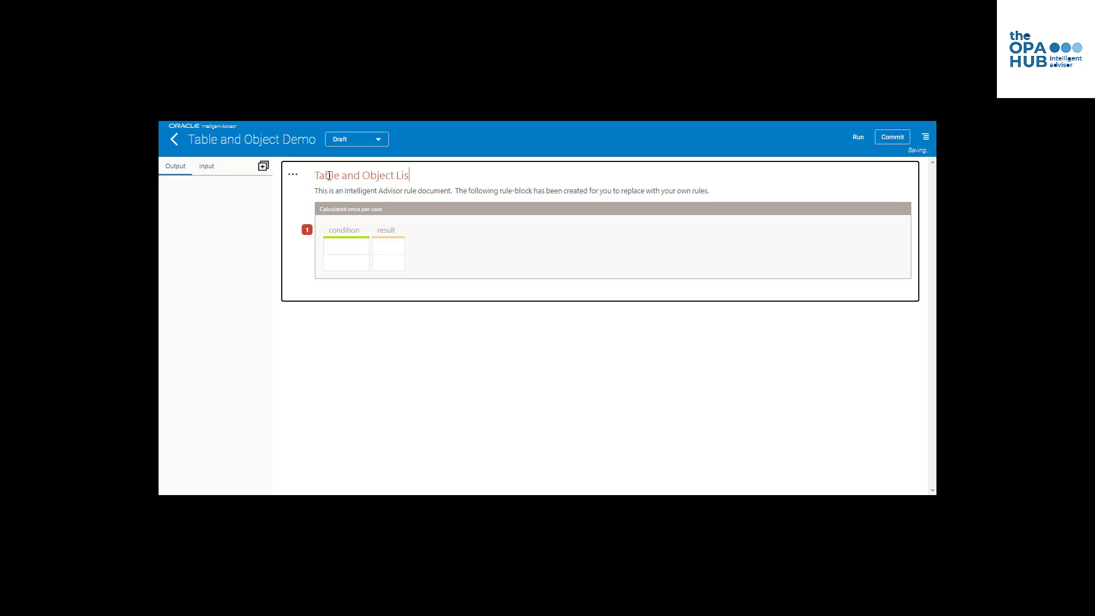
text(t)
drag(721, 190, 311, 189)
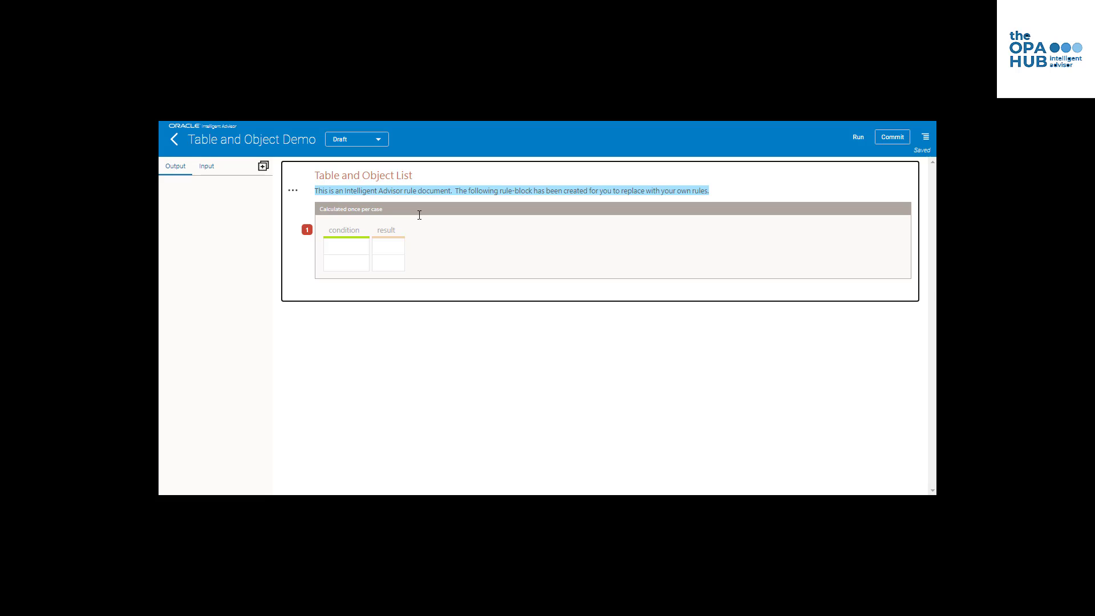
text(For the v)
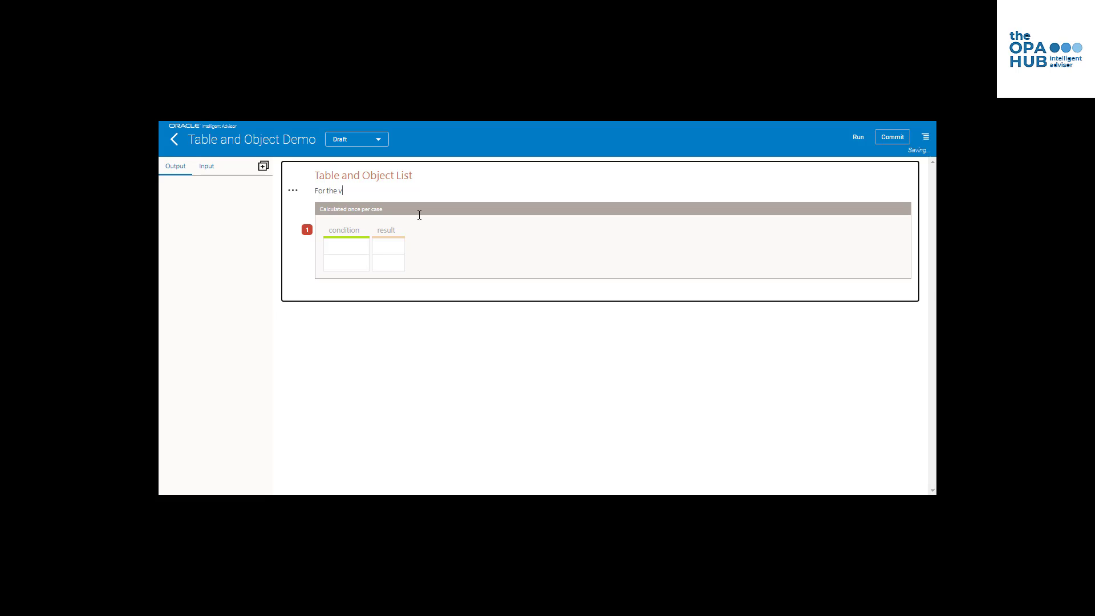
text(ideo demo.)
click(337, 249)
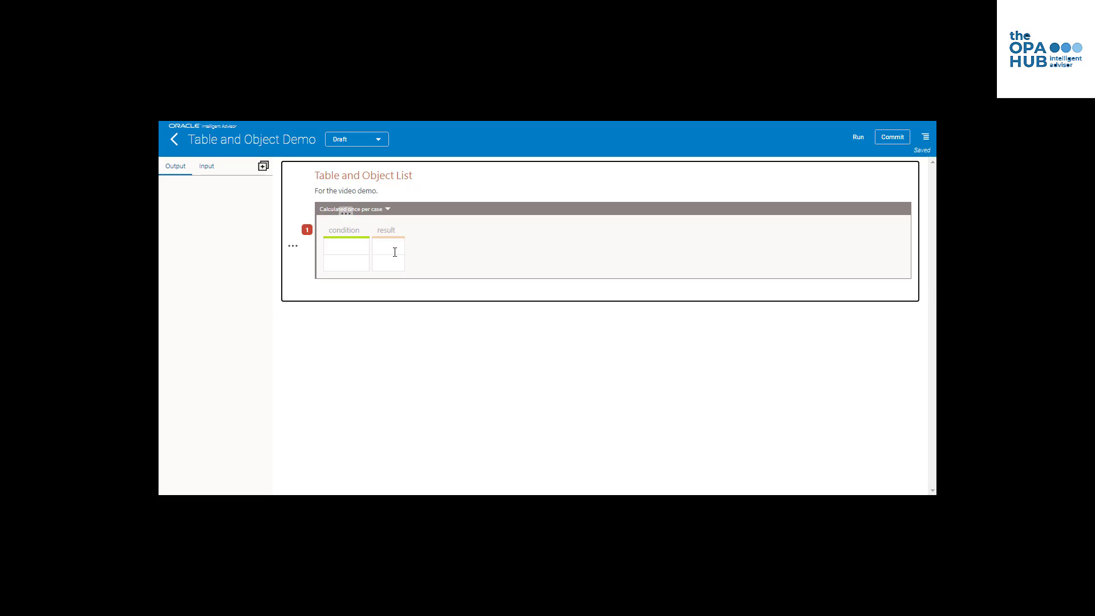
click(347, 215)
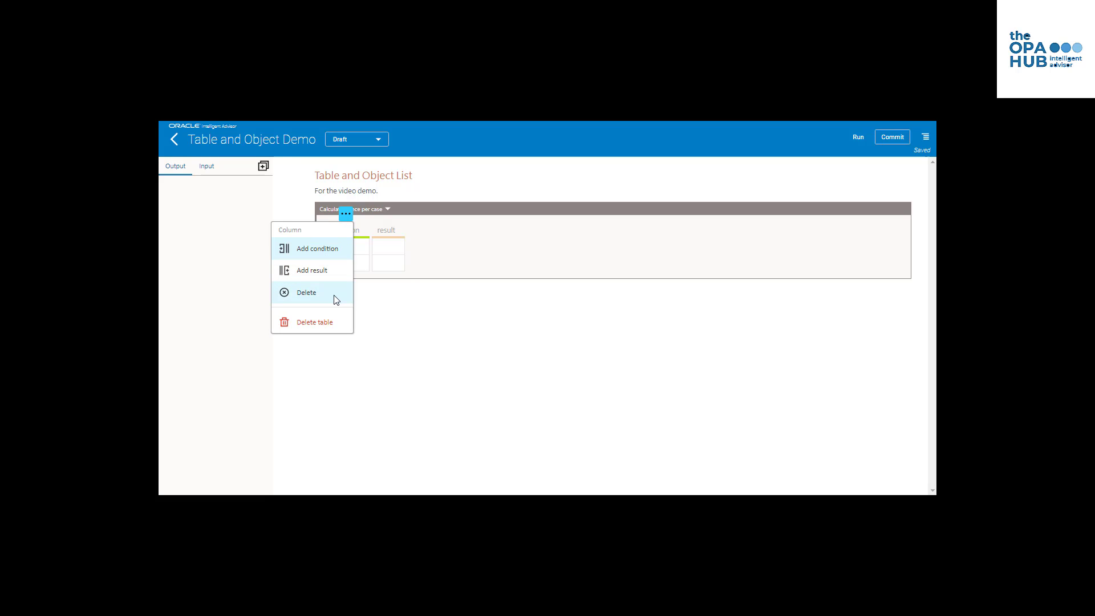
click(363, 246)
click(295, 245)
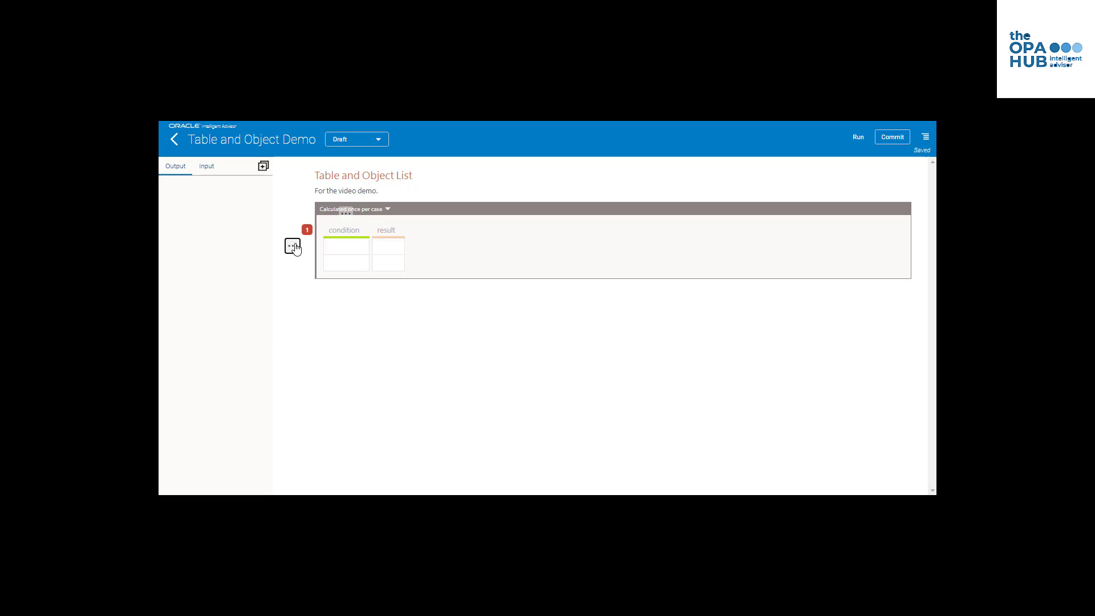
Enter "the citizen's age" as the heading of the table's condition column
click(344, 248)
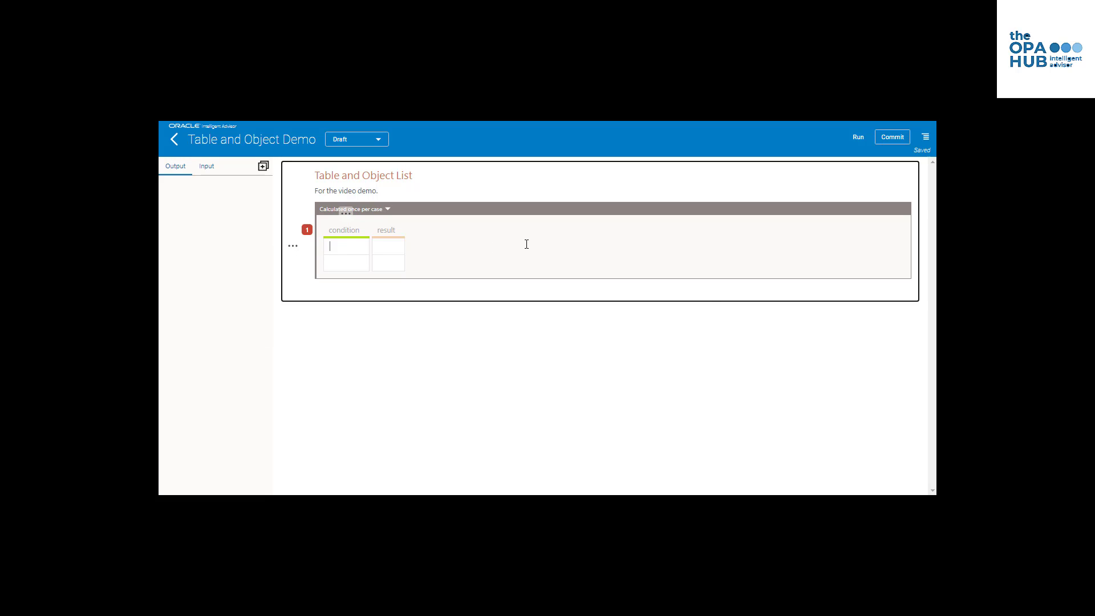
text(the citizen's age)
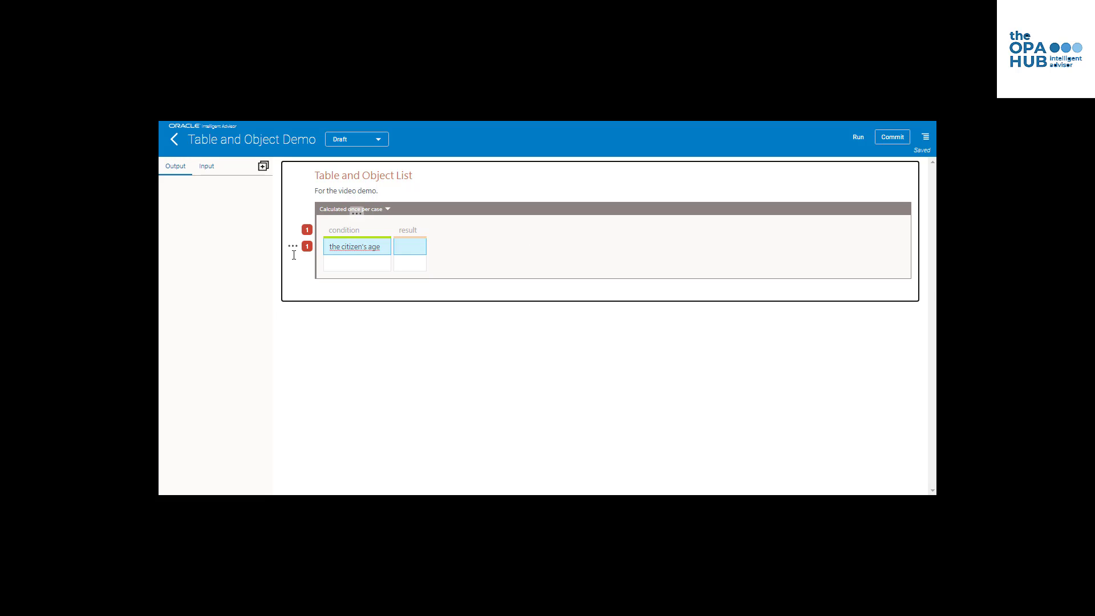
key(ctrl+a)
key(ctrl+c)
key(BackSpace)
click(357, 229)
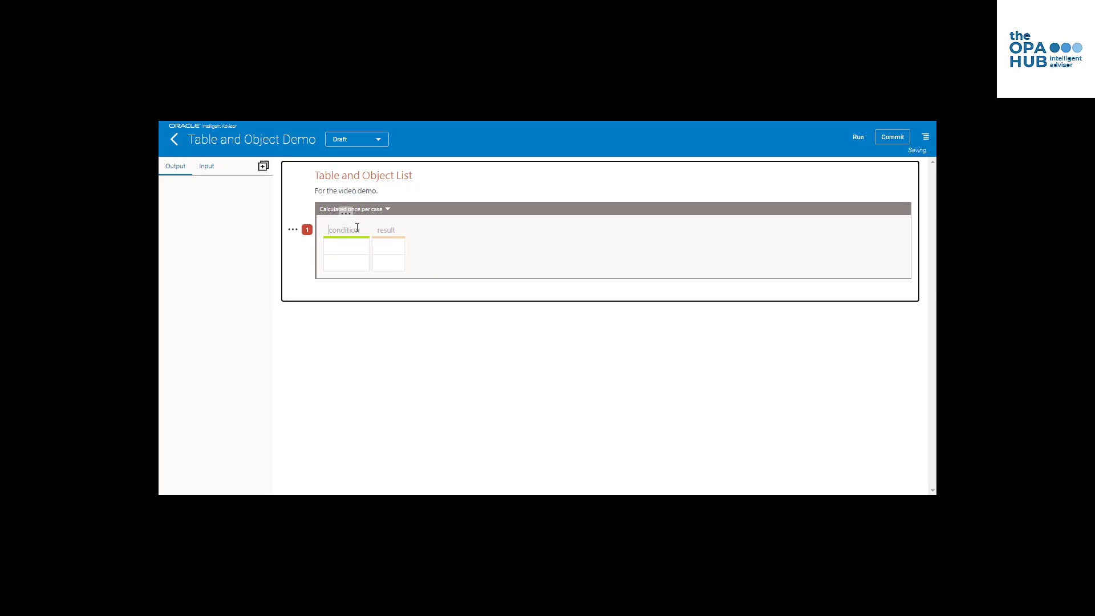
key(ctrl+v)
Set the first row's age condition to <18 and head the result column "the cost of the processing"
click(345, 249)
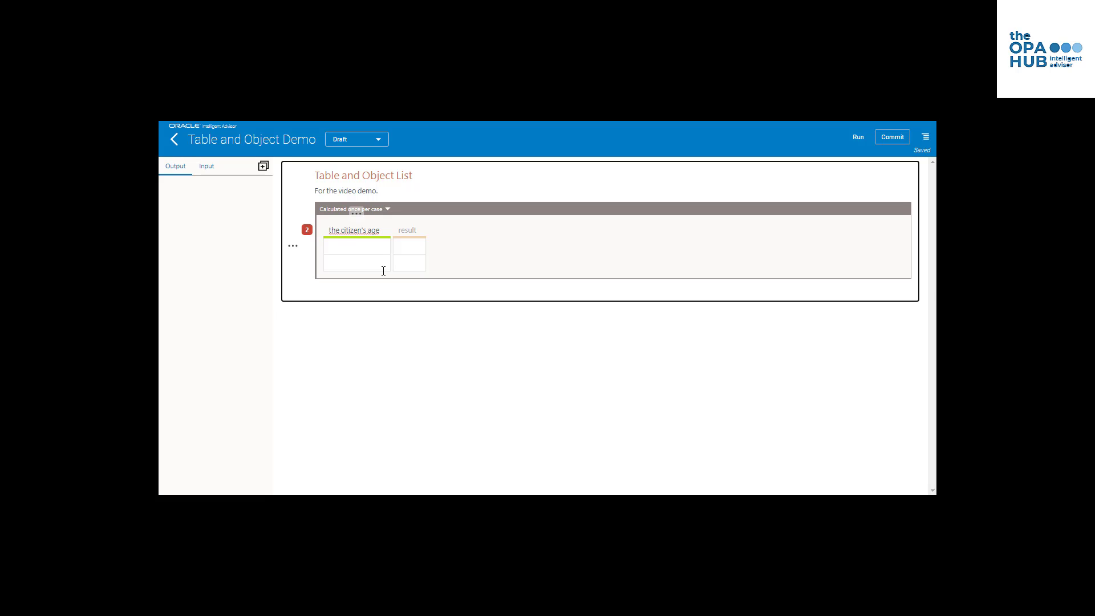
text(<18)
key(Tab)
click(406, 231)
text(the cost of the )
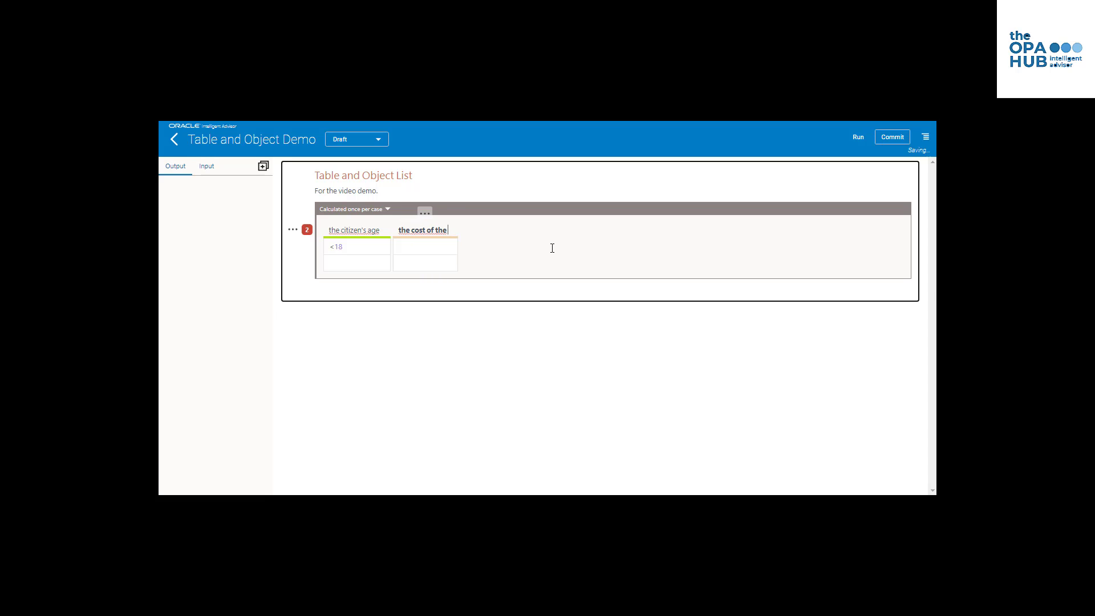
text(processing)
Set the first row's processing cost to 2.00 and fill the second row with condition >18 and cost 3.00
click(465, 253)
text(2)
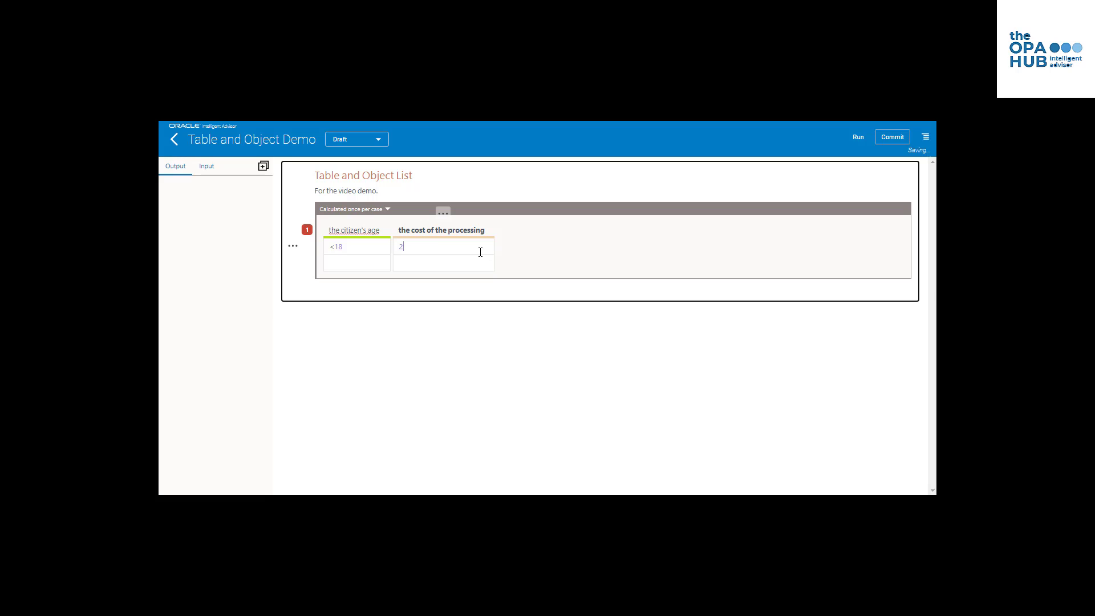
text(.00)
key(Tab)
text(>18)
key(Tab)
text(3.00)
Add a number input named n_age that sets the value for "the citizen's age"
click(352, 239)
key(ctrl+c)
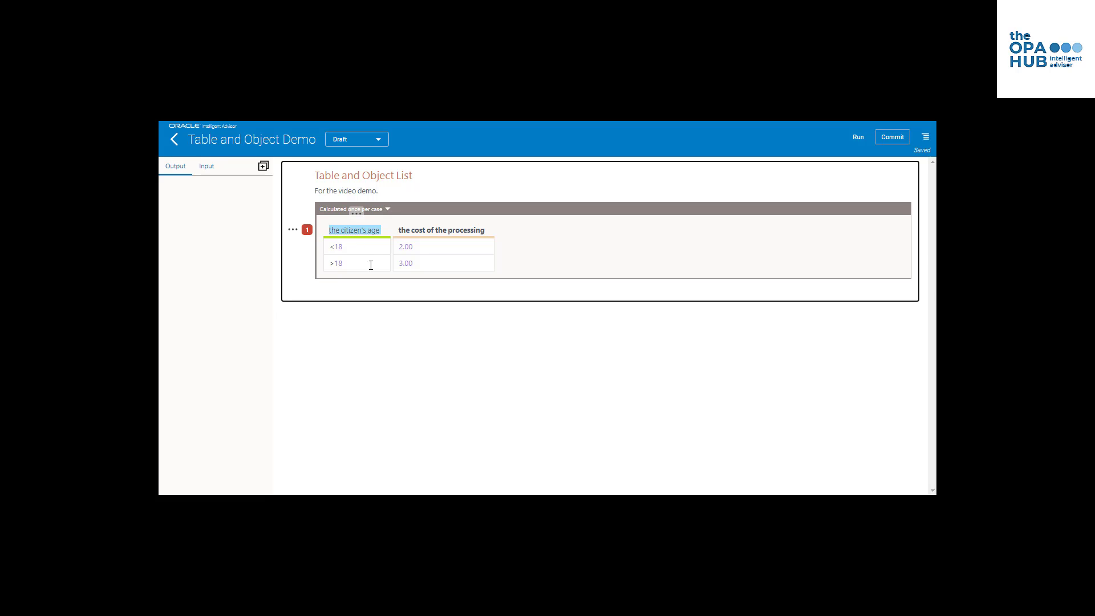
click(207, 166)
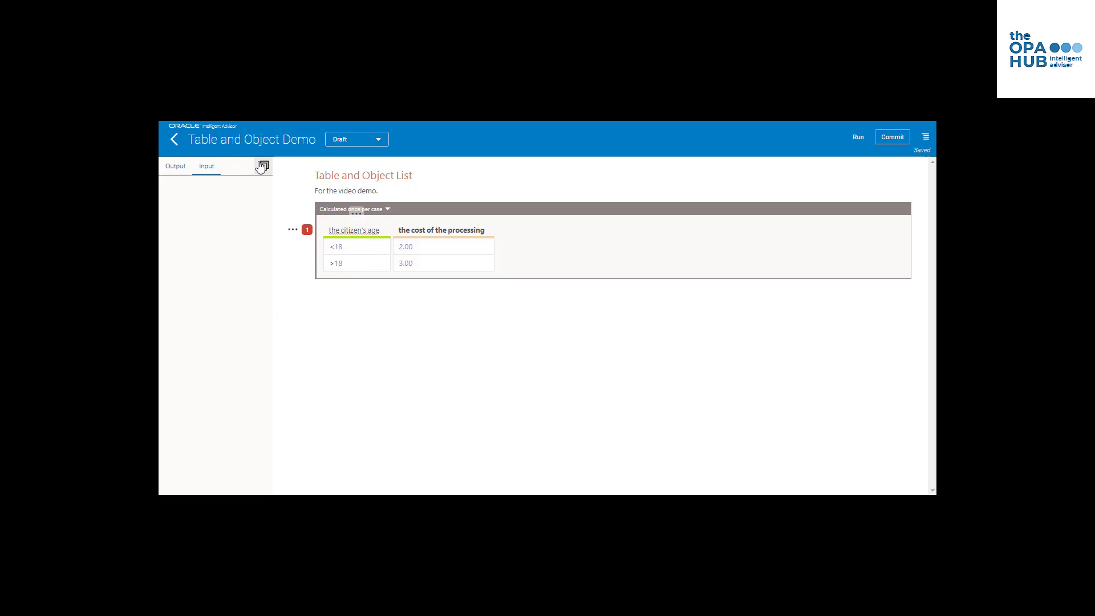
click(262, 166)
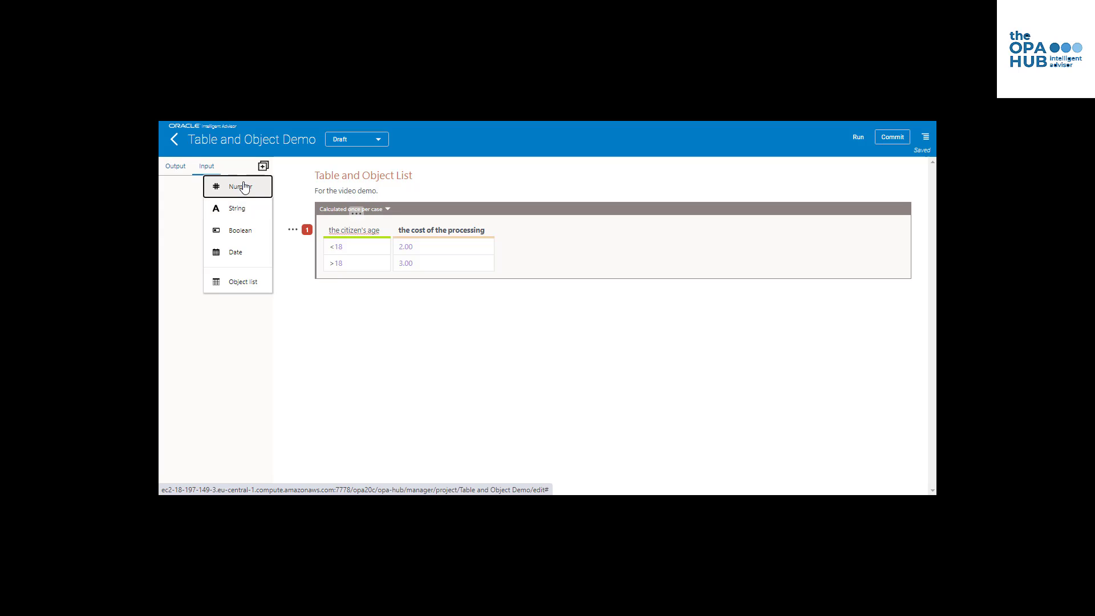
click(244, 188)
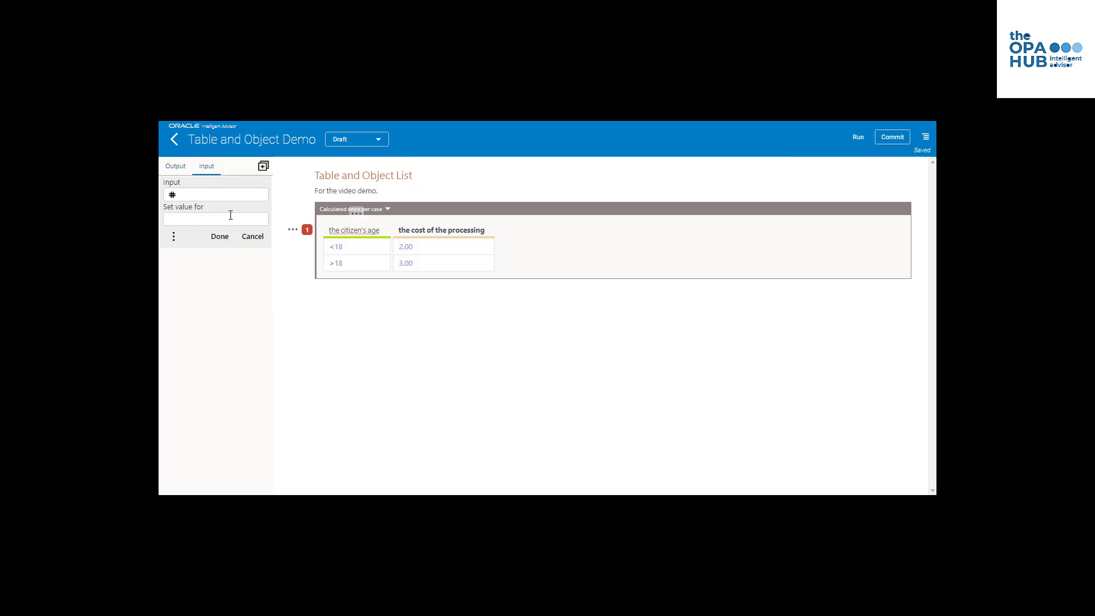
click(231, 215)
key(ctrl+v)
click(211, 192)
text(n_age)
click(220, 236)
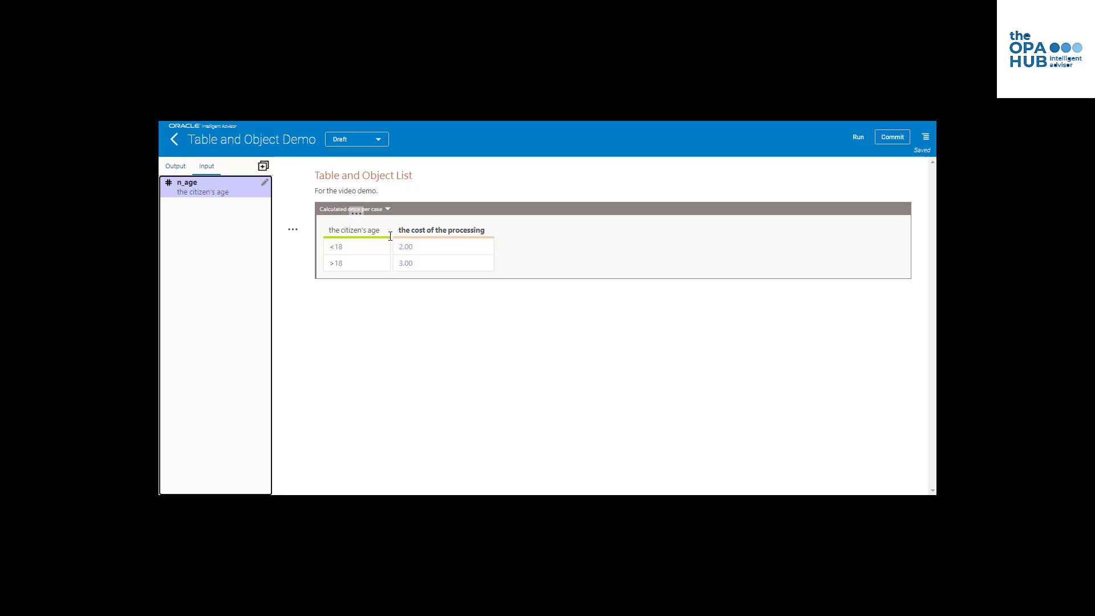
Add a second condition column beside the age column and head it "the citizen's age" as well
click(472, 229)
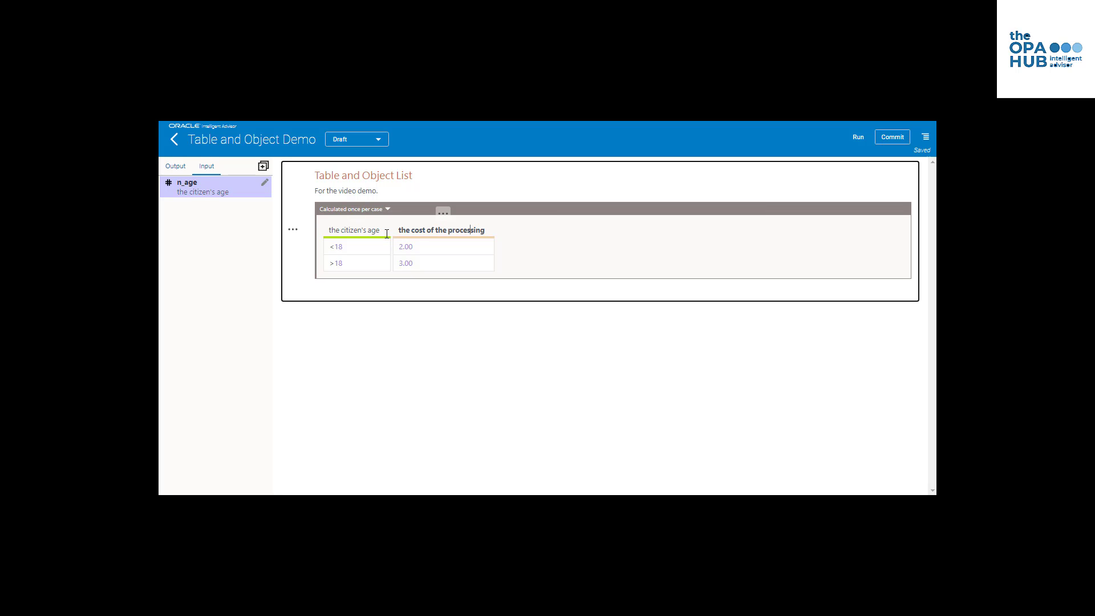
click(356, 214)
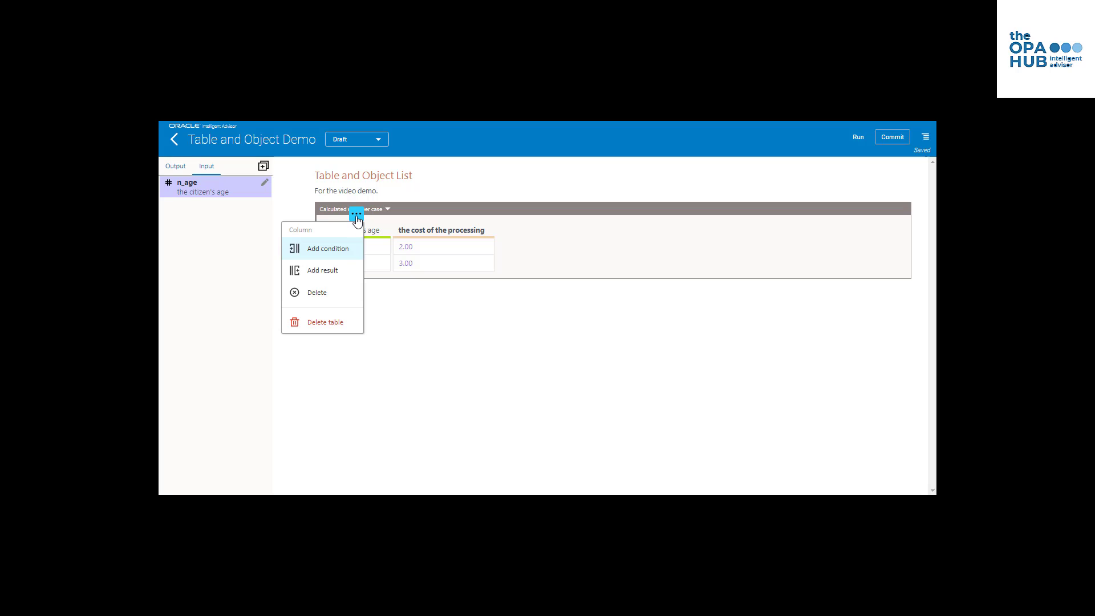
click(330, 249)
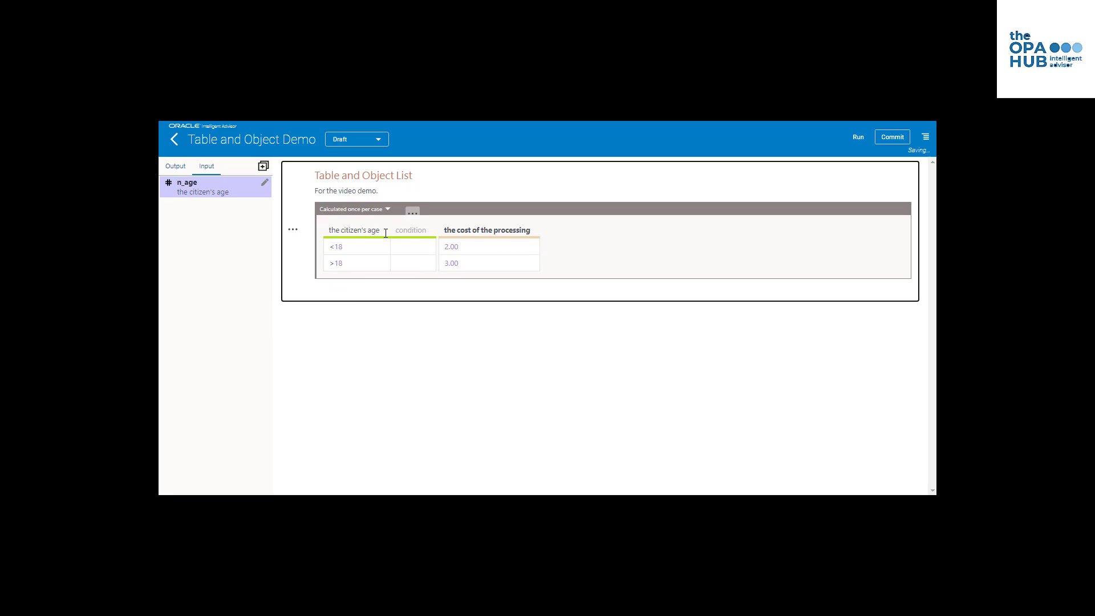
drag(386, 233, 330, 229)
key(ctrl+c)
click(413, 230)
key(ctrl+v)
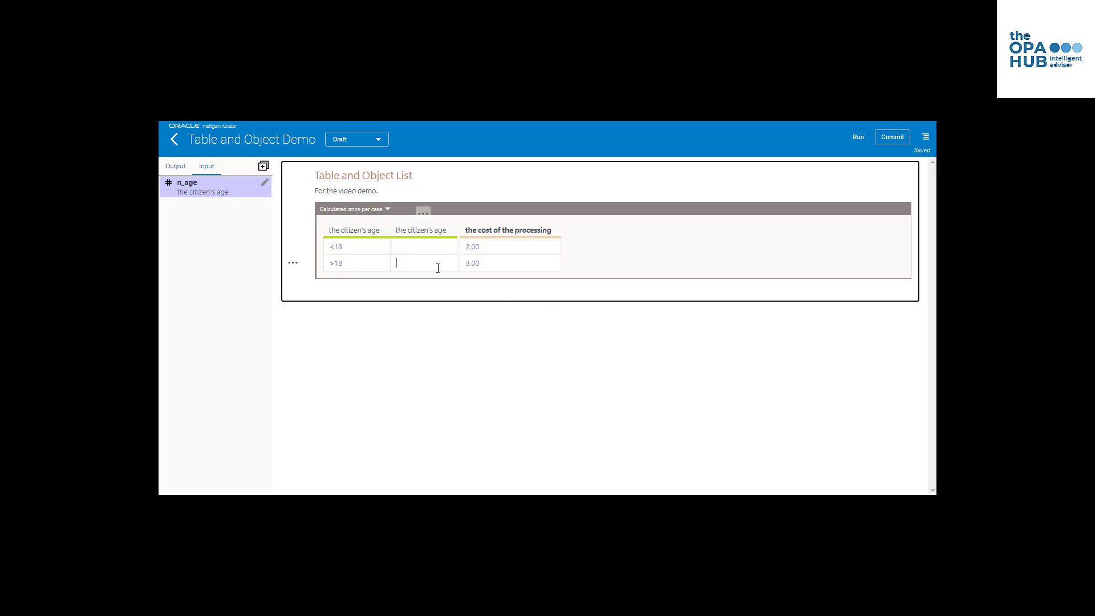
Set the second age condition in the >18 row to <25
text(<2)
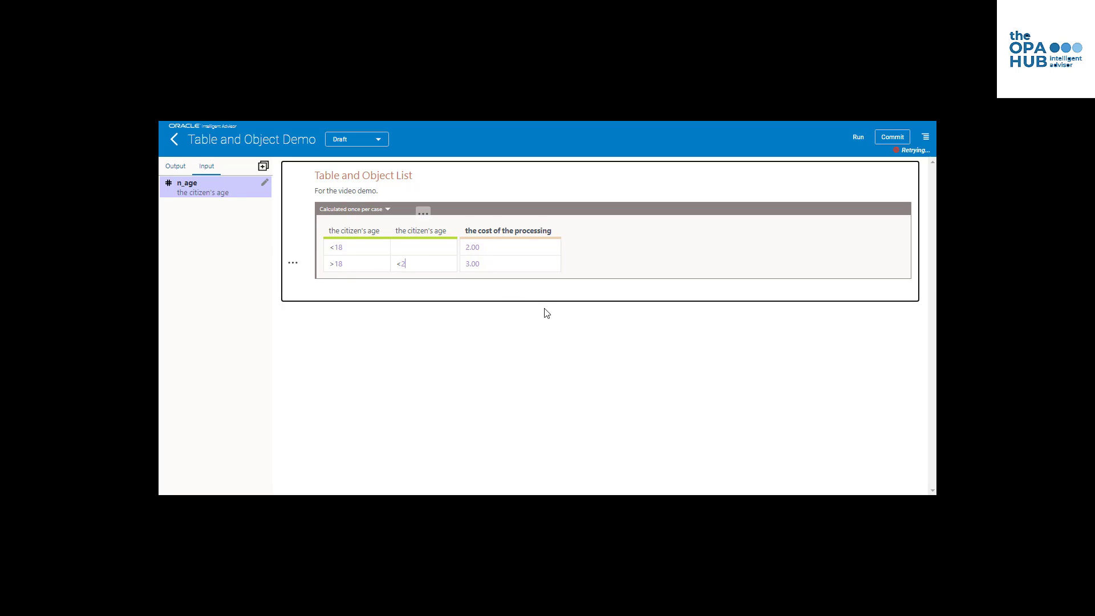
text(5)
key(Return)
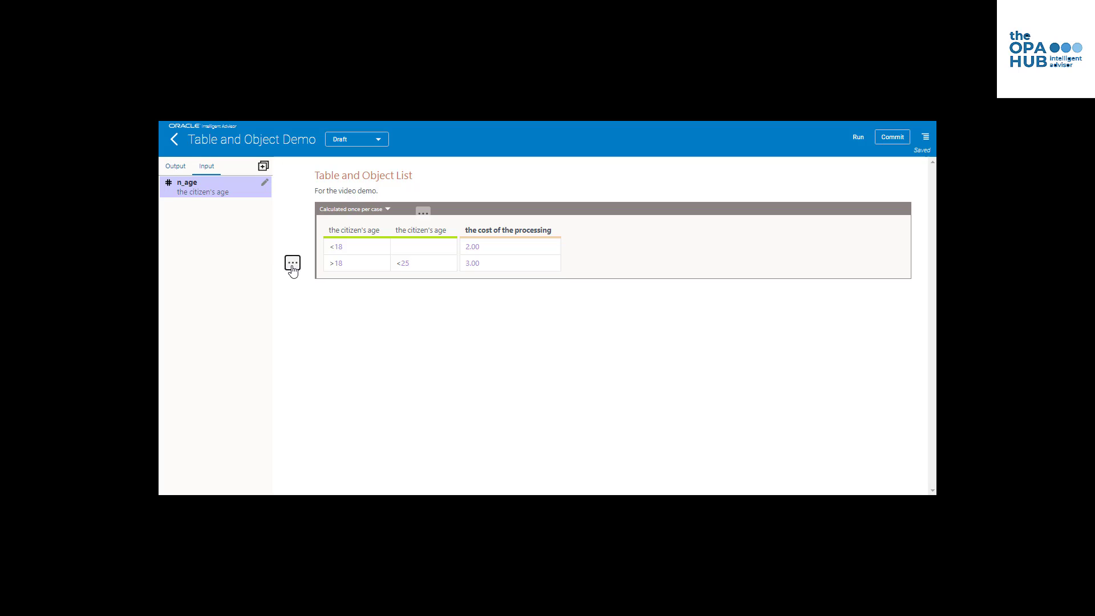
Add a third row to the processing cost table with condition >25 and cost 1.3 * the citizen's age
click(292, 267)
click(270, 298)
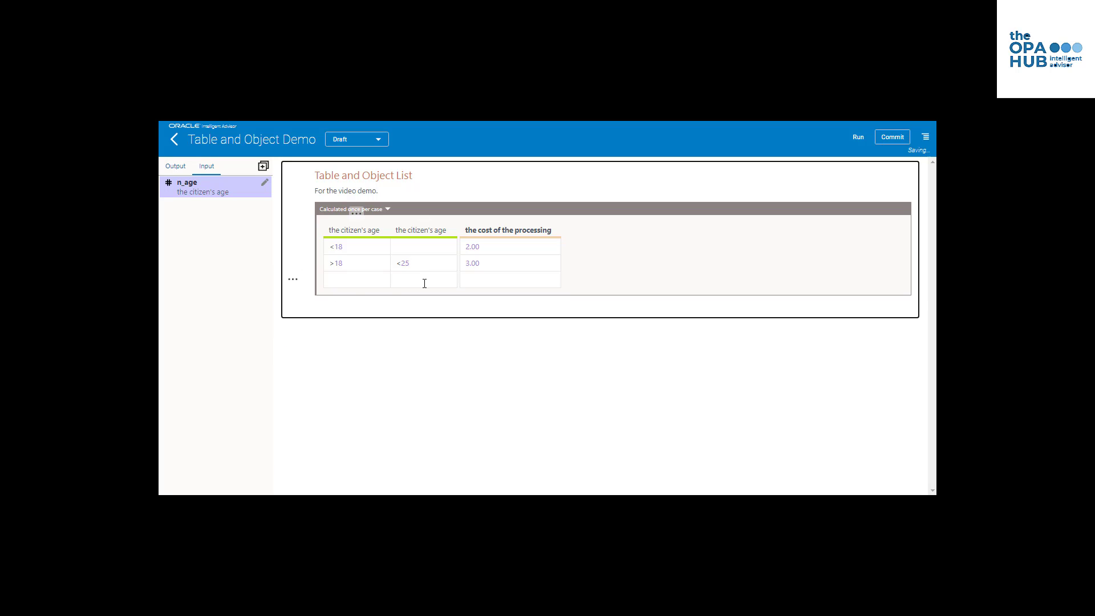
text(>25)
key(Tab)
key(Tab)
text(4.00)
drag(486, 283, 468, 283)
text(1.3 * )
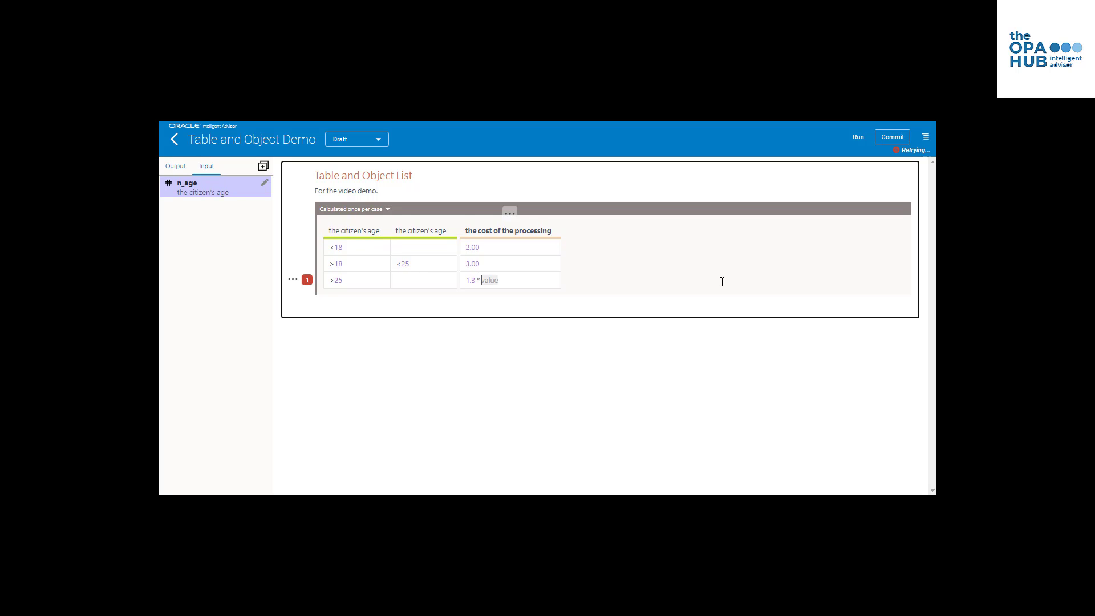
text(the)
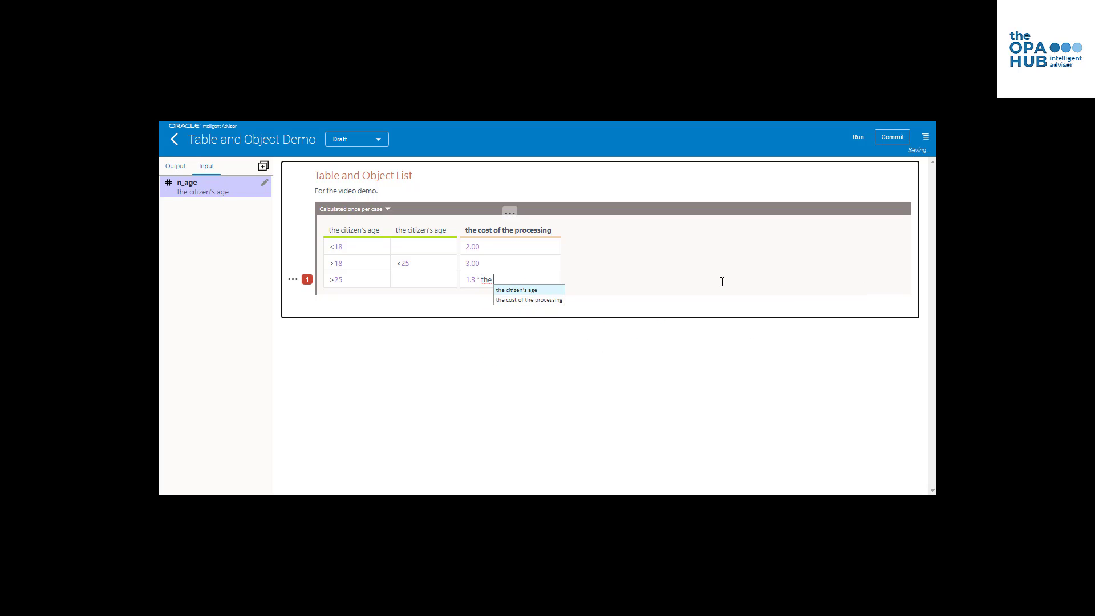
click(535, 291)
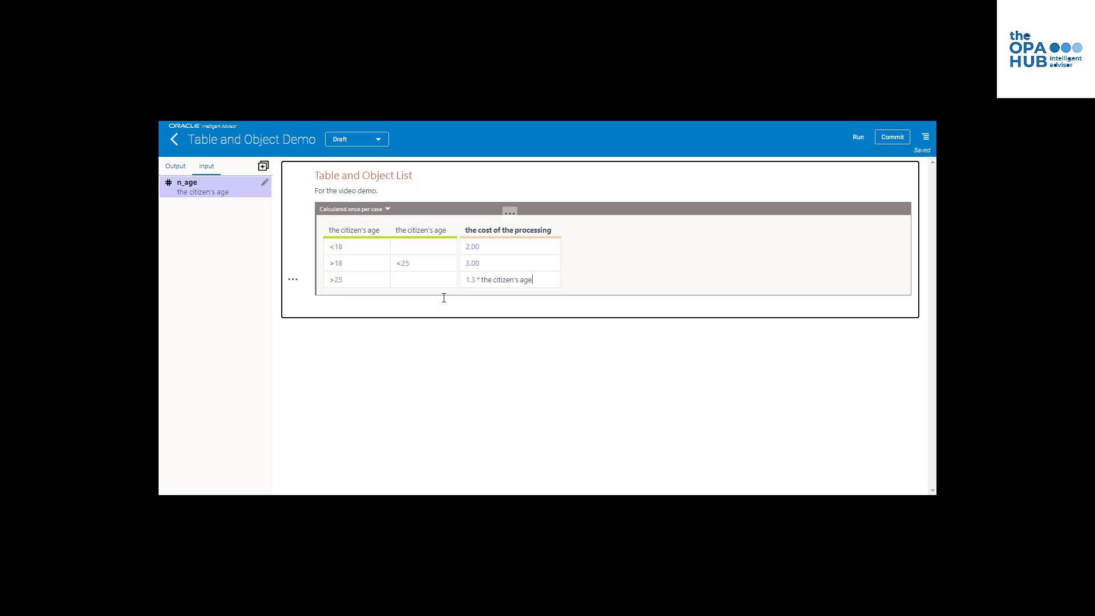
Insert an object rule below the processing cost table and name its list "the benefits"
click(440, 304)
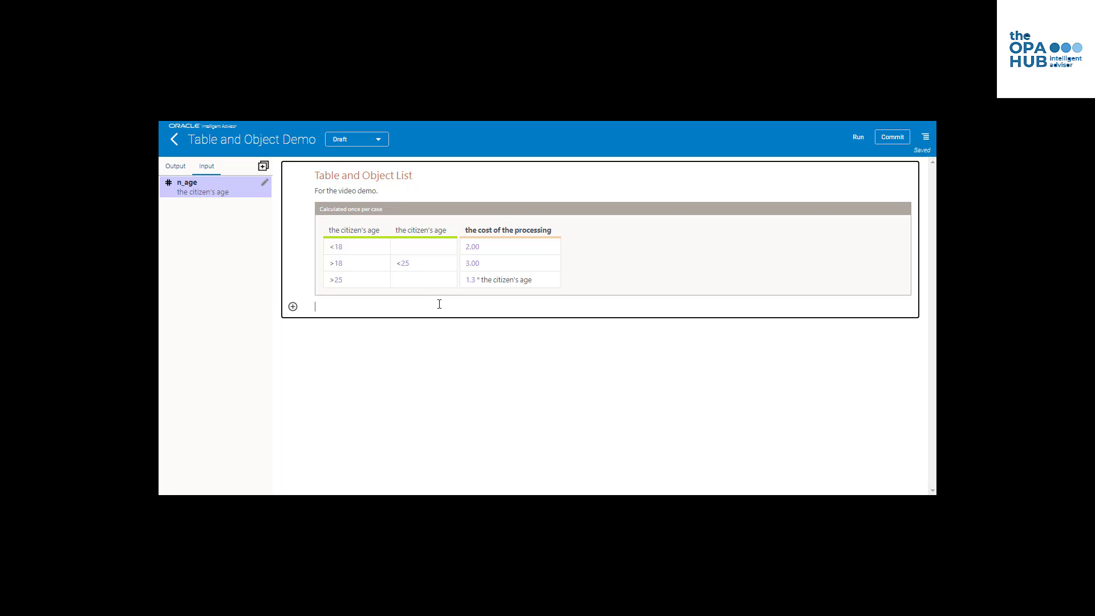
key(Return)
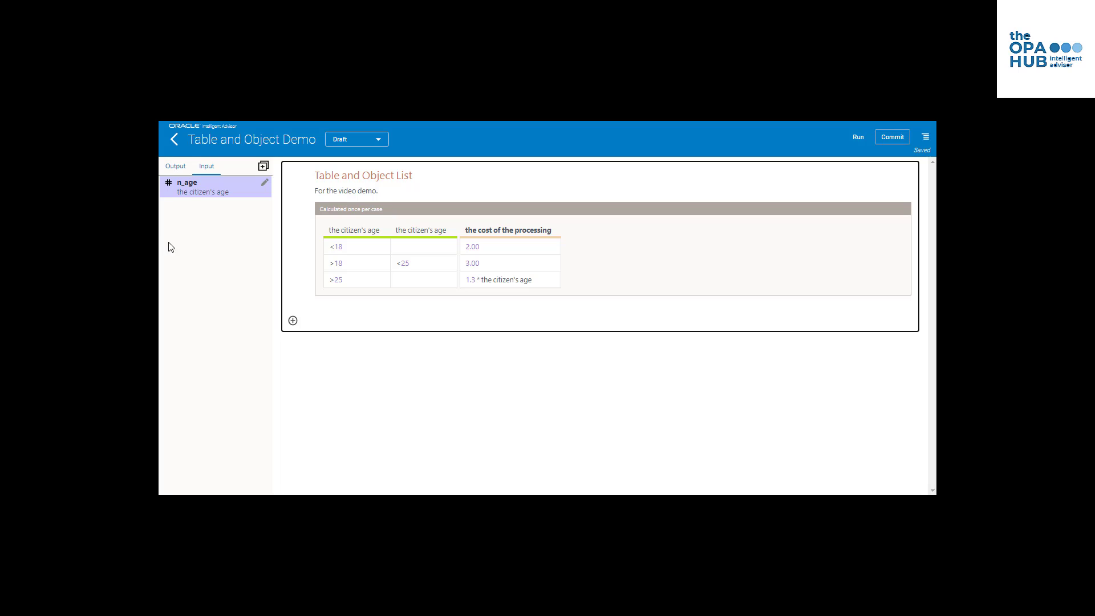
click(292, 323)
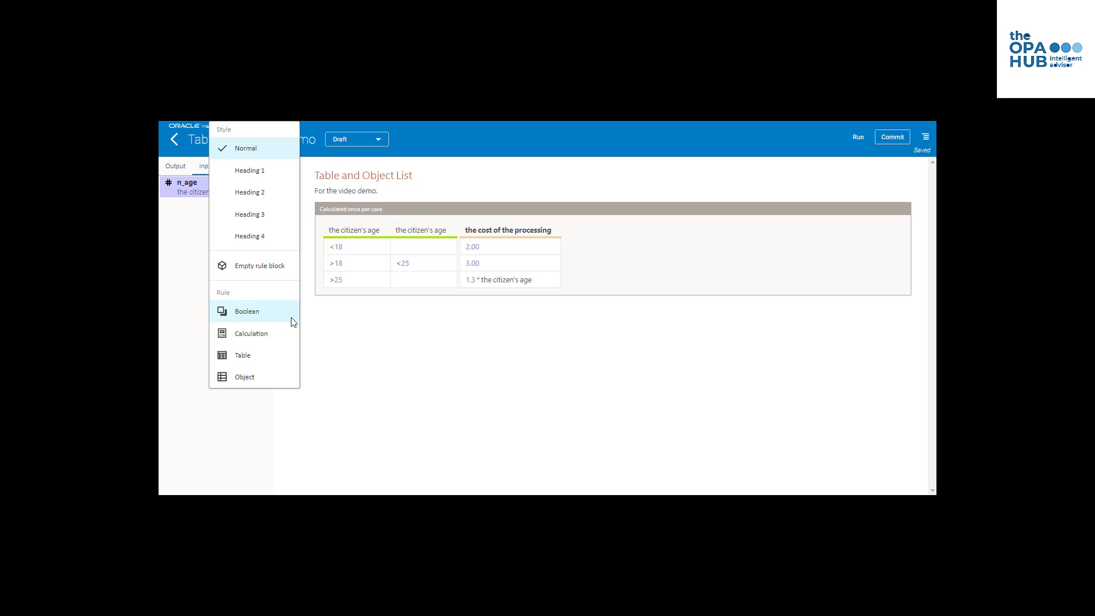
click(246, 377)
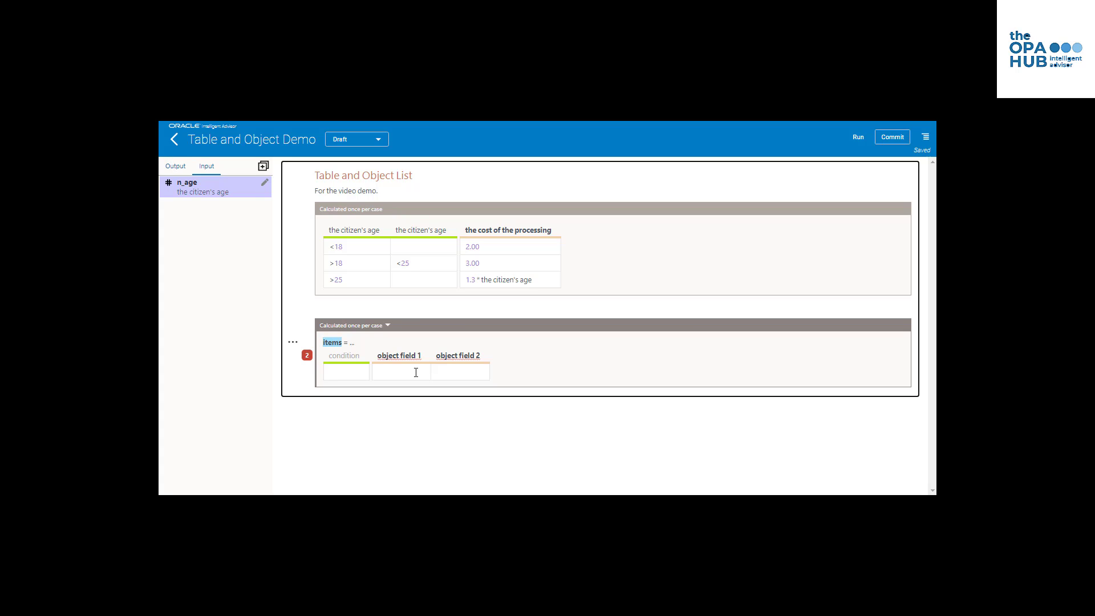
text(the benefits)
Rename the two object fields of the benefits rule "the benefit name" and "the benefit value"
double_click(409, 356)
drag(425, 356, 376, 355)
text(the bn)
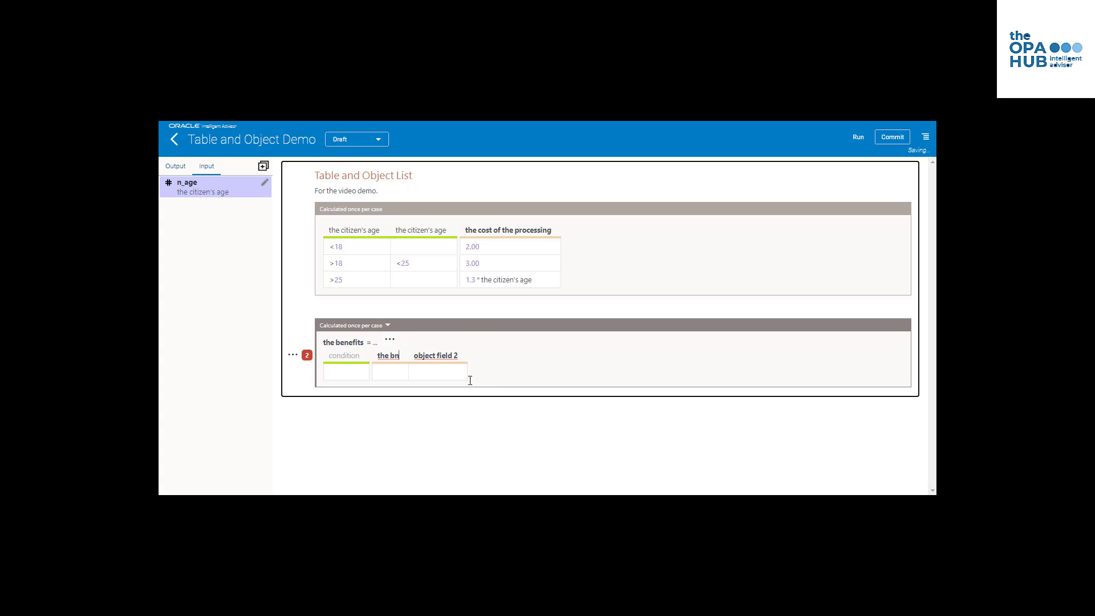
key(BackSpace)
text(enefit name)
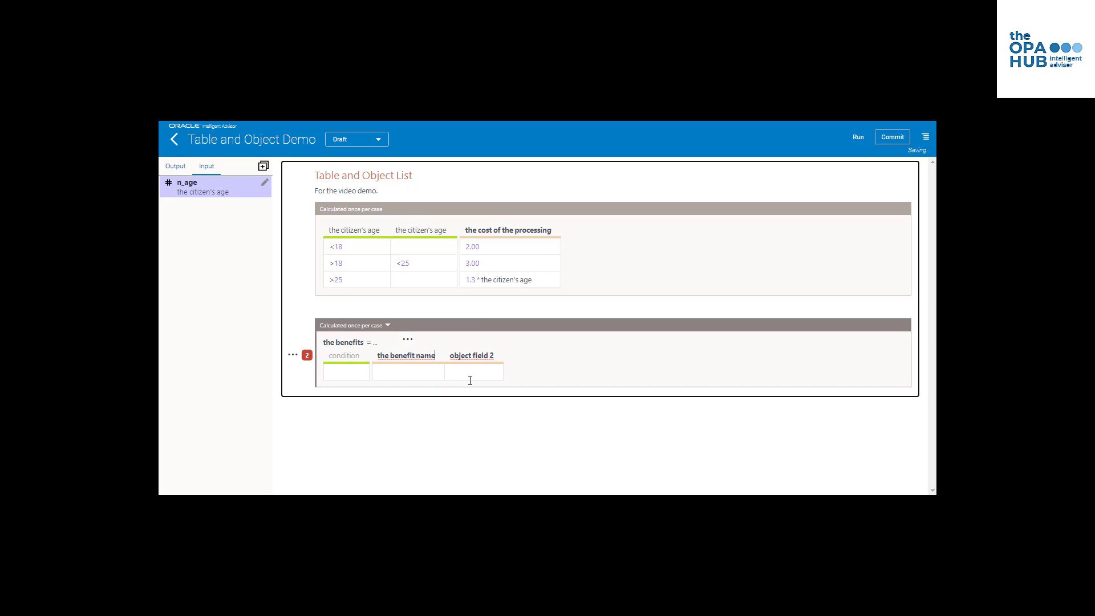
key(Tab)
text(the benefit value)
Add a second condition column to the benefits table and head the first one "the citizen's age"
mouse_move(433, 357)
click(344, 357)
click(292, 354)
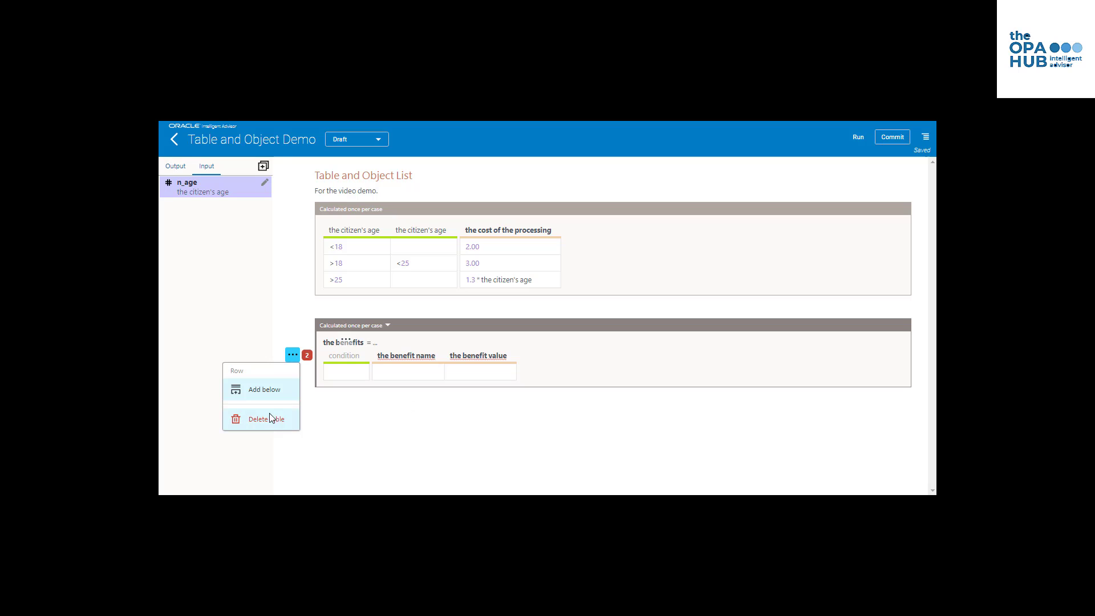
click(346, 338)
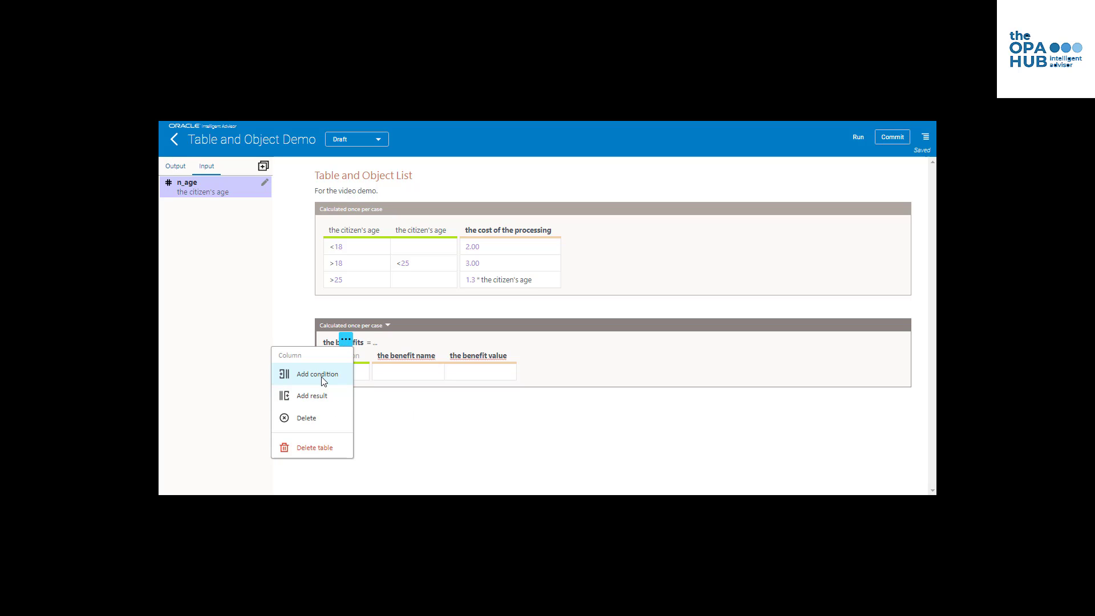
click(331, 373)
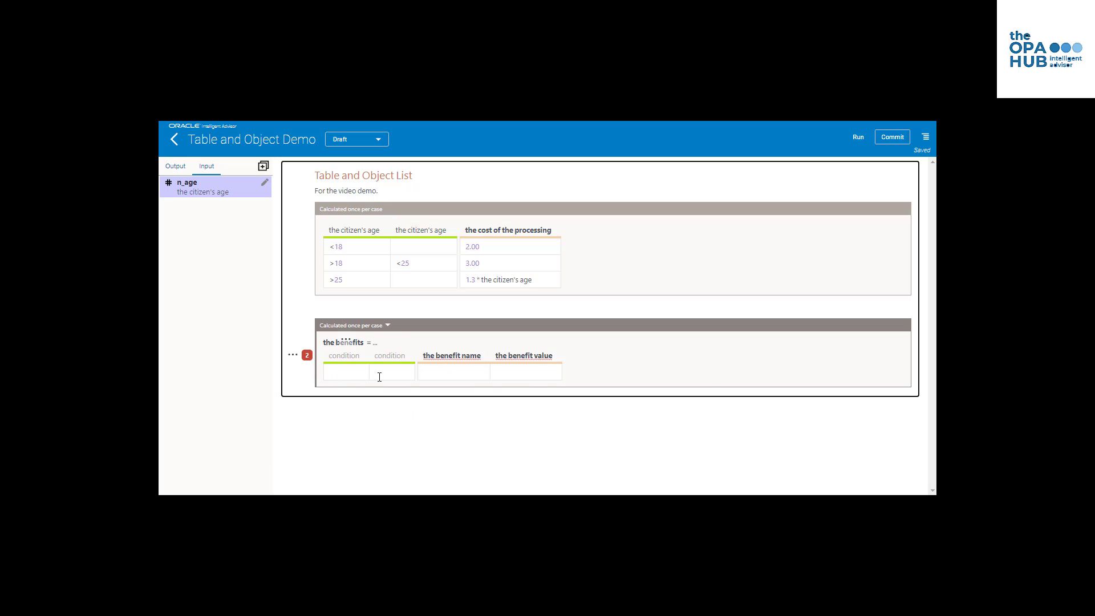
text(the citi)
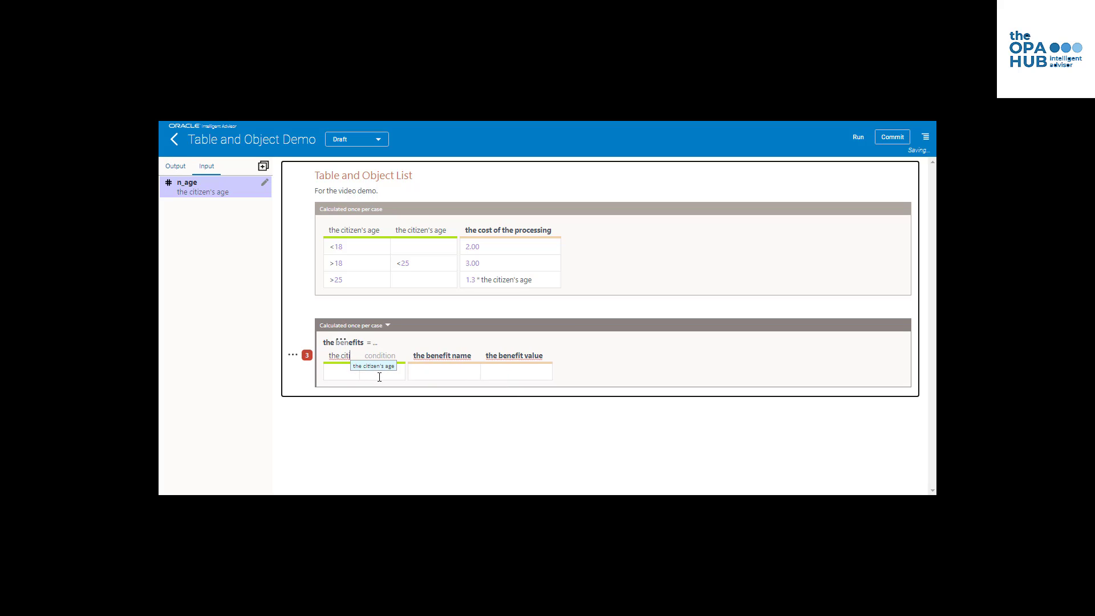
click(372, 366)
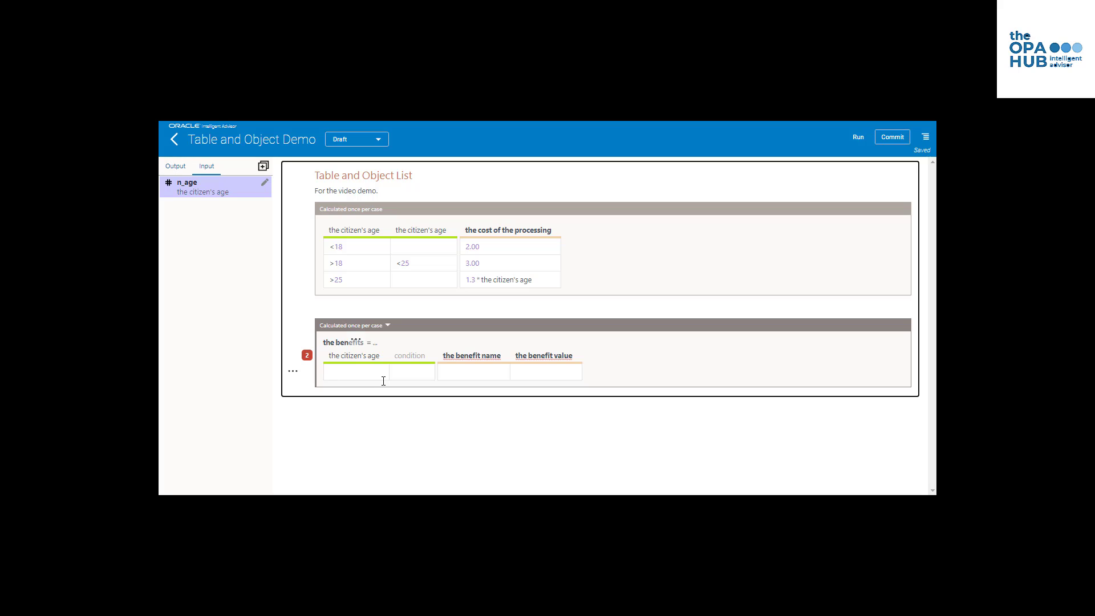
Fill the first benefits row with age condition <21, benefit name "Young" and benefit value 200
text(<21"Youngh)
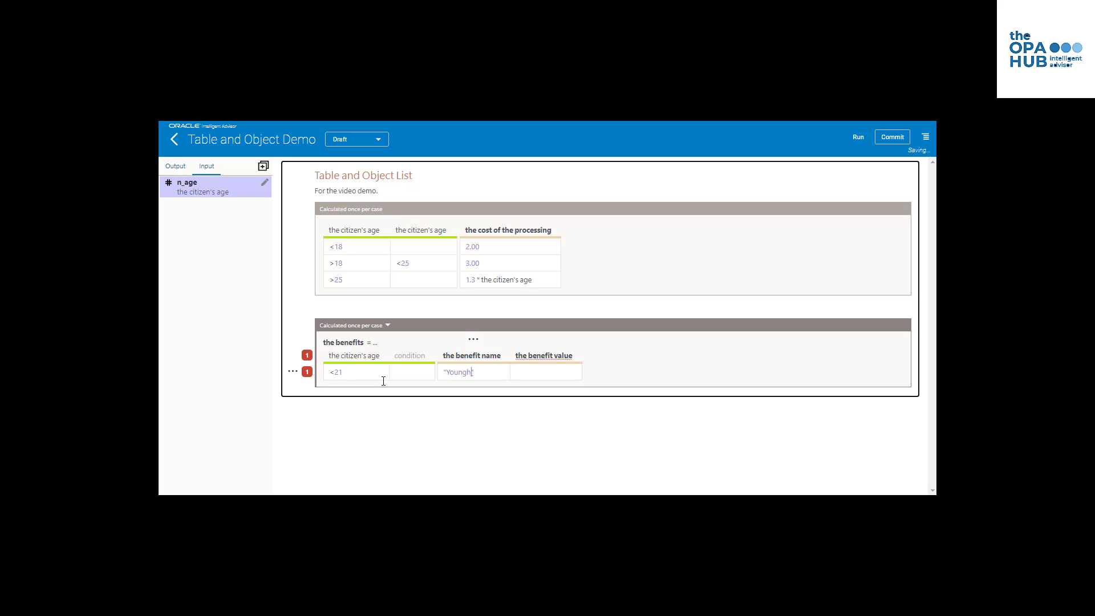
key(BackSpace)
text(")
key(Tab)
text(200)
key(Tab)
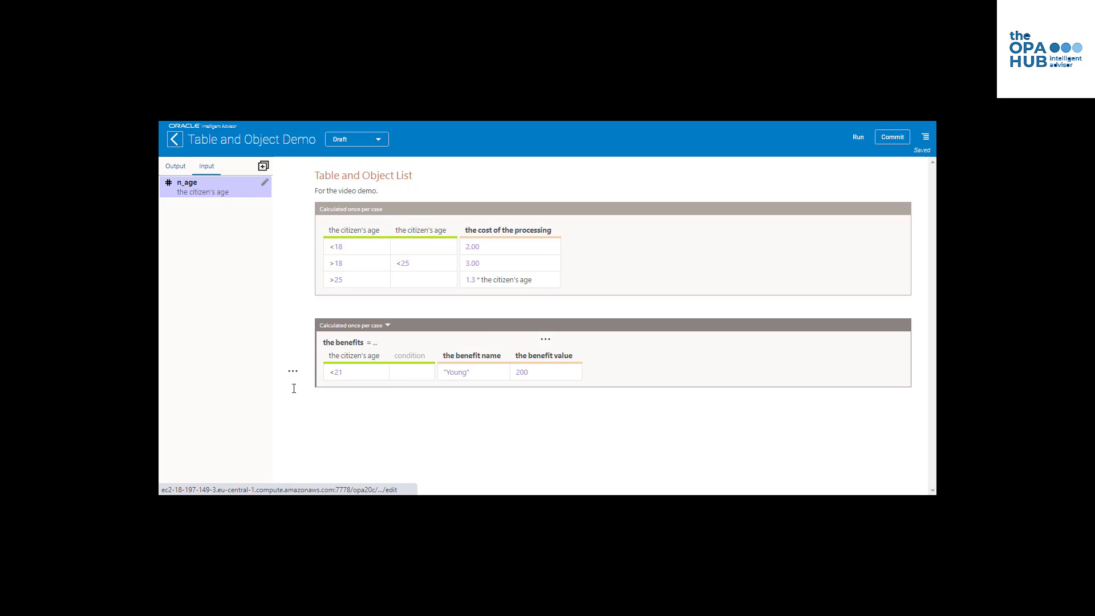
Add two empty rows below the "Young" row of the benefits table
click(292, 371)
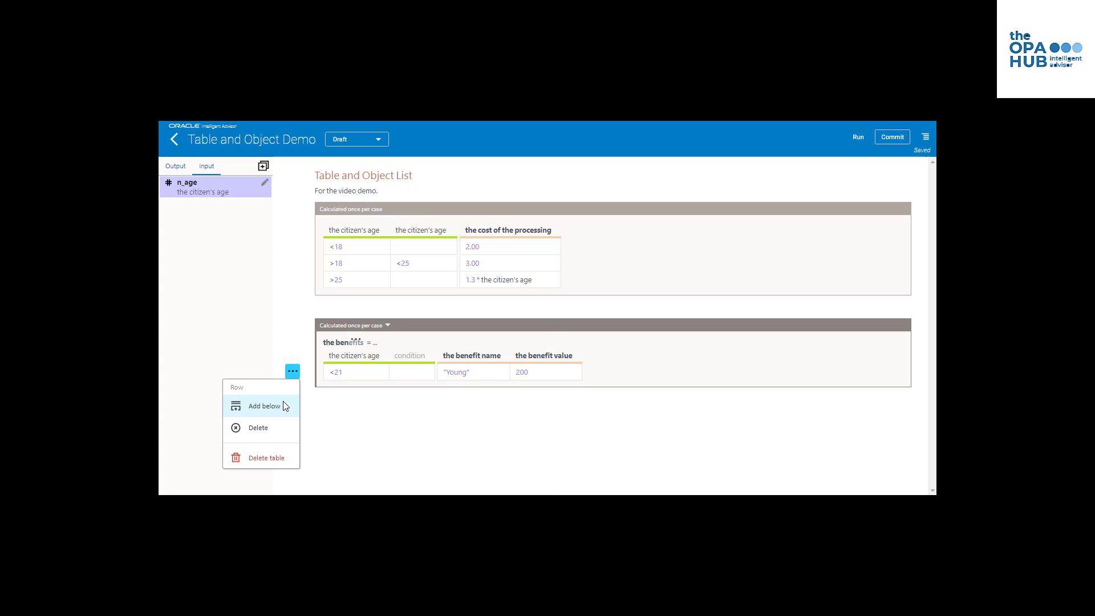
click(284, 406)
click(293, 390)
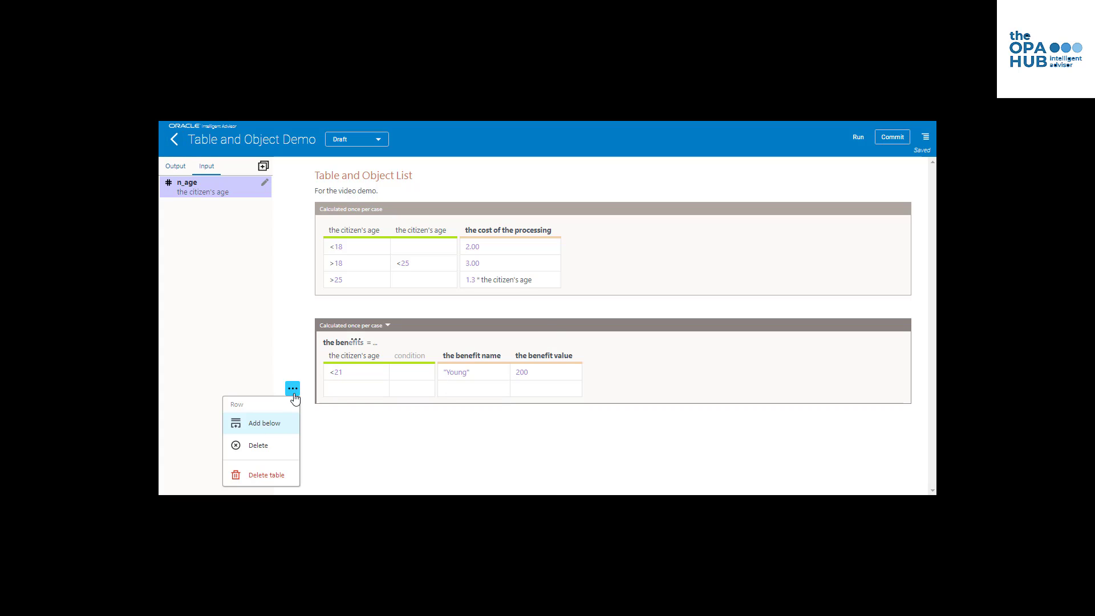
click(277, 425)
Fill the second benefits row with age condition <75, benefit name "Adult" and benefit value 250
click(368, 391)
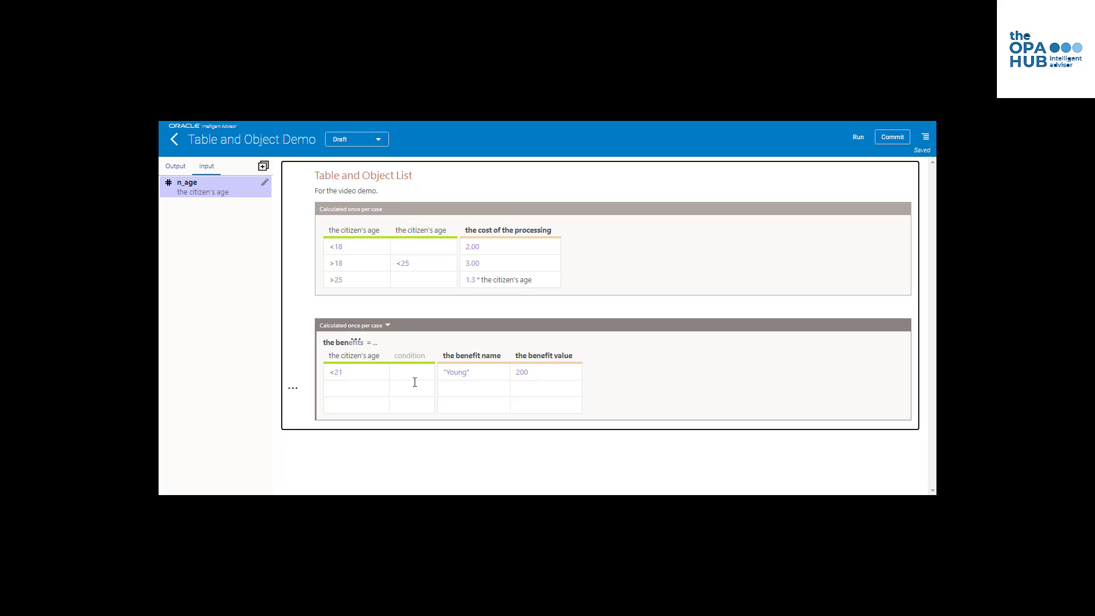
text(<75)
key(Tab)
key(Tab)
text("Adult")
key(Tab)
text(250)
key(Tab)
Head the second condition column of the benefits table "the citizen's zipcode"
text(t)
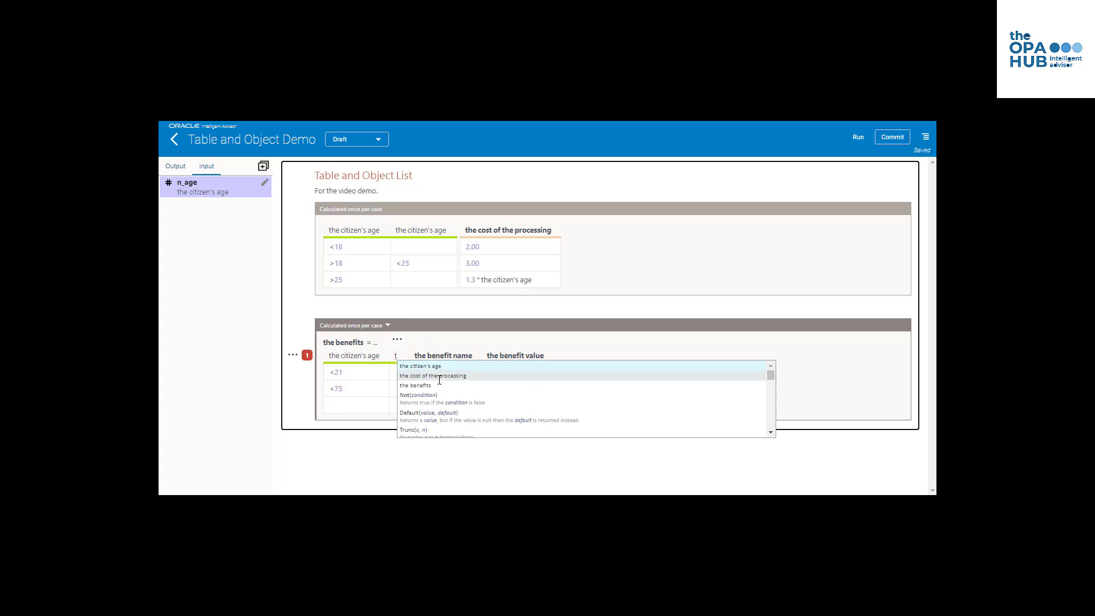
text(he citiz)
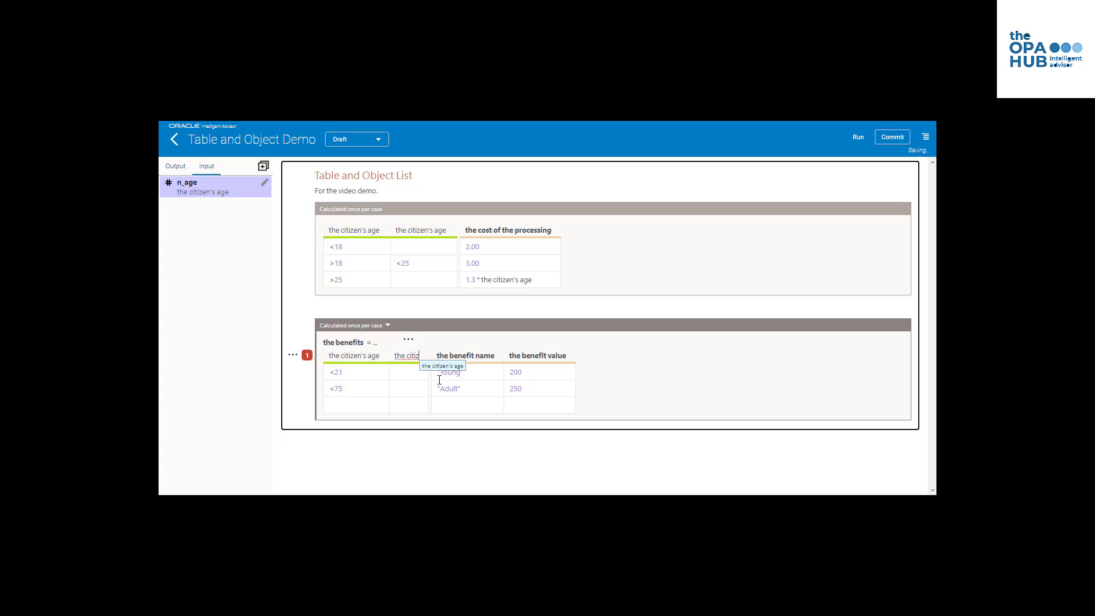
text(en's zi)
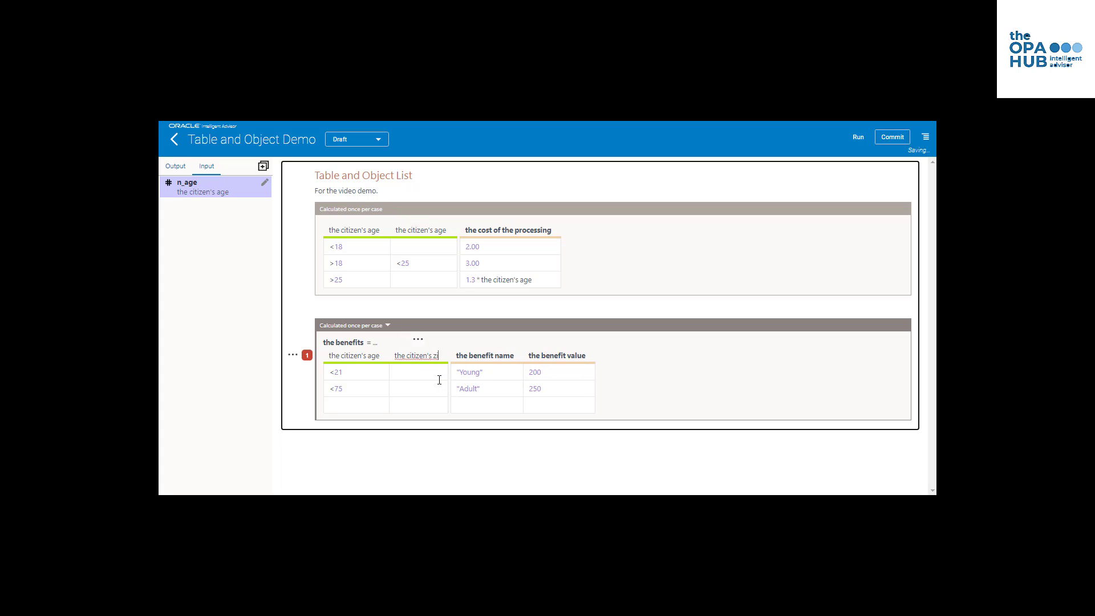
text(pcode)
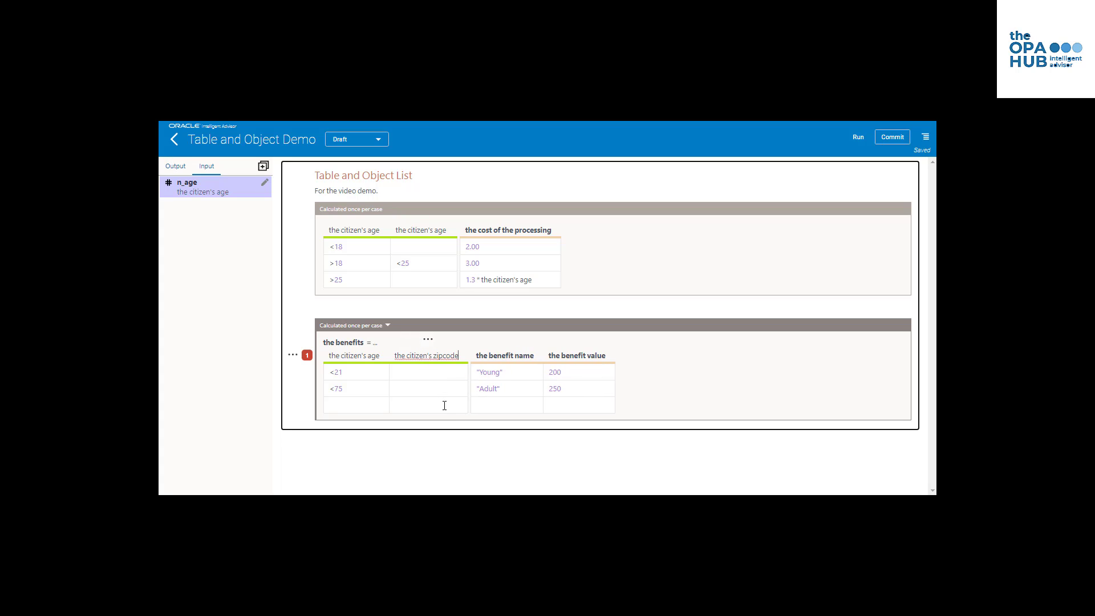
Fill the third benefits row with zipcode condition > 95000, benefit name "Overseas" and benefit value 275
click(442, 406)
text(> 95000)
key(Tab)
text(")
text(Overs)
text(eas")
text(2)
text(75)
Add a number input named n_zipcode that sets the value for "the citizen's zipcode"
drag(462, 356, 392, 354)
key(ctrl+c)
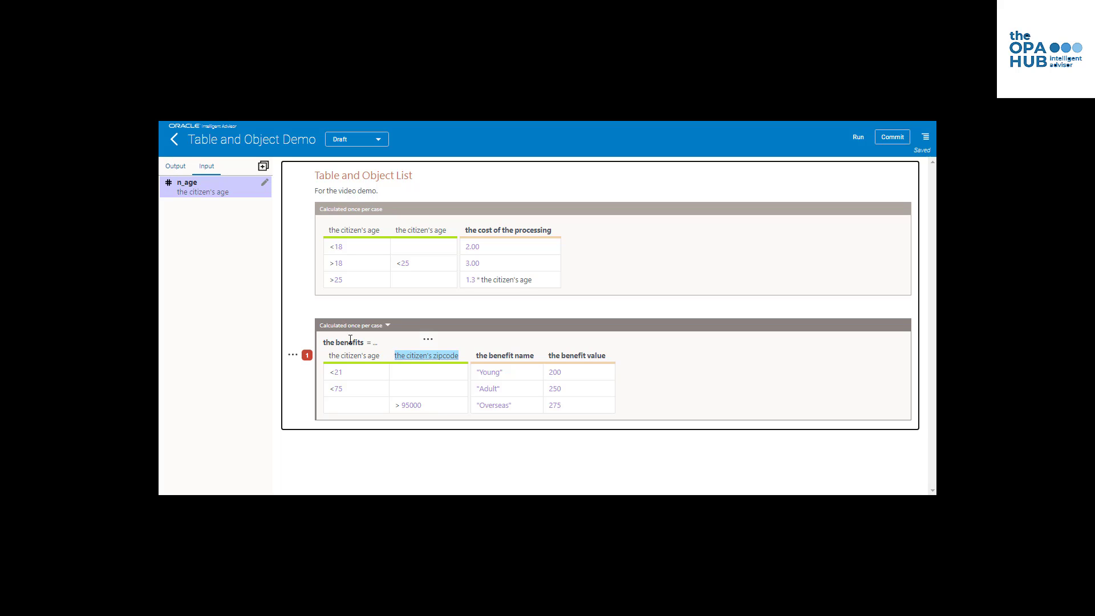
click(263, 167)
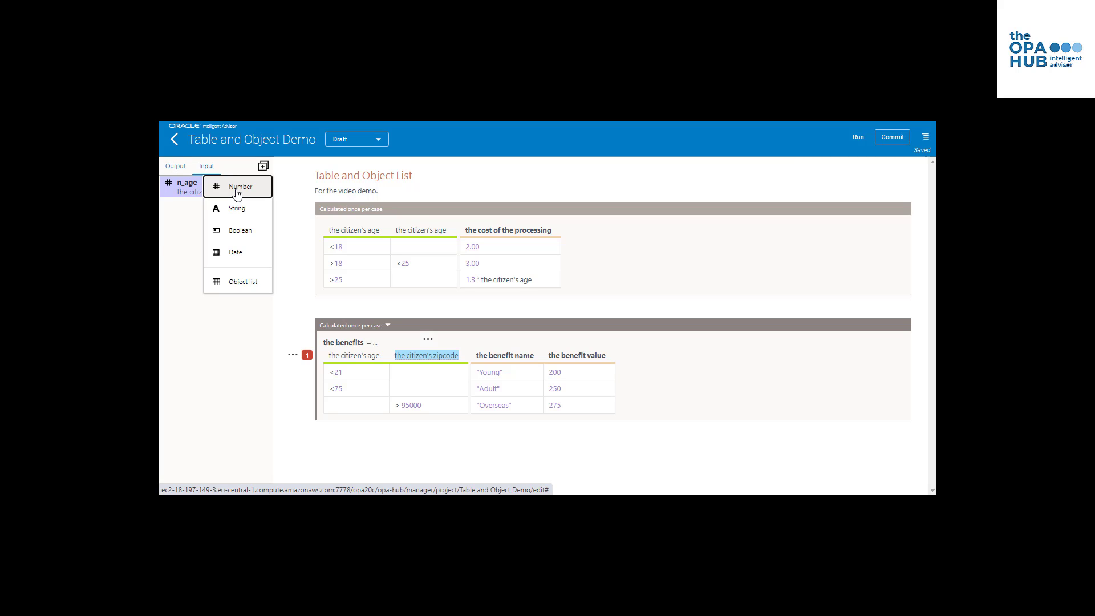
click(237, 192)
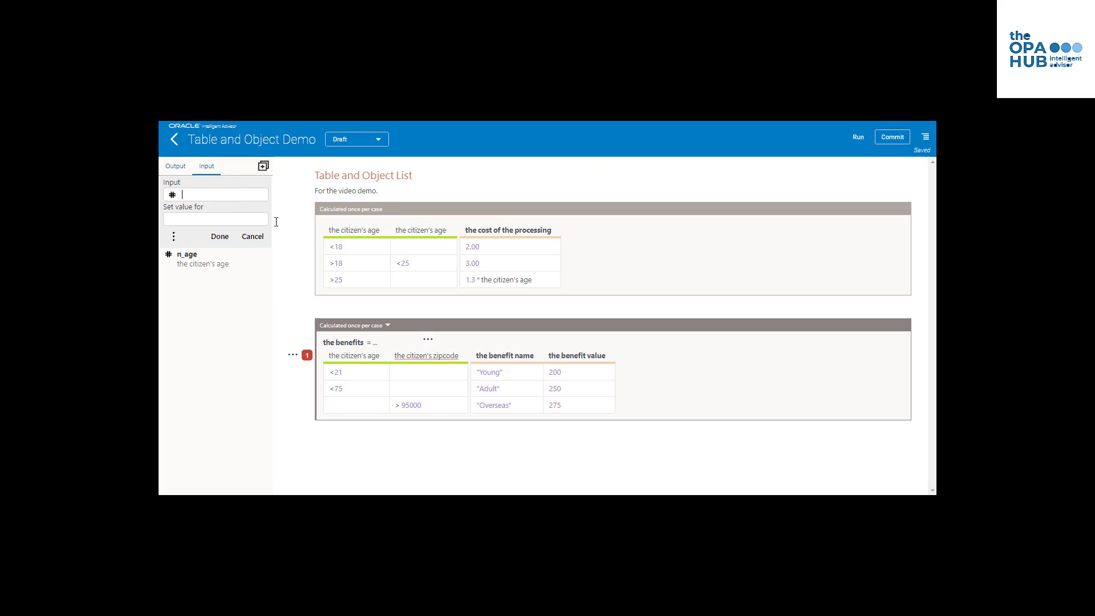
text(n_zipcode)
key(Tab)
key(ctrl+v)
click(220, 236)
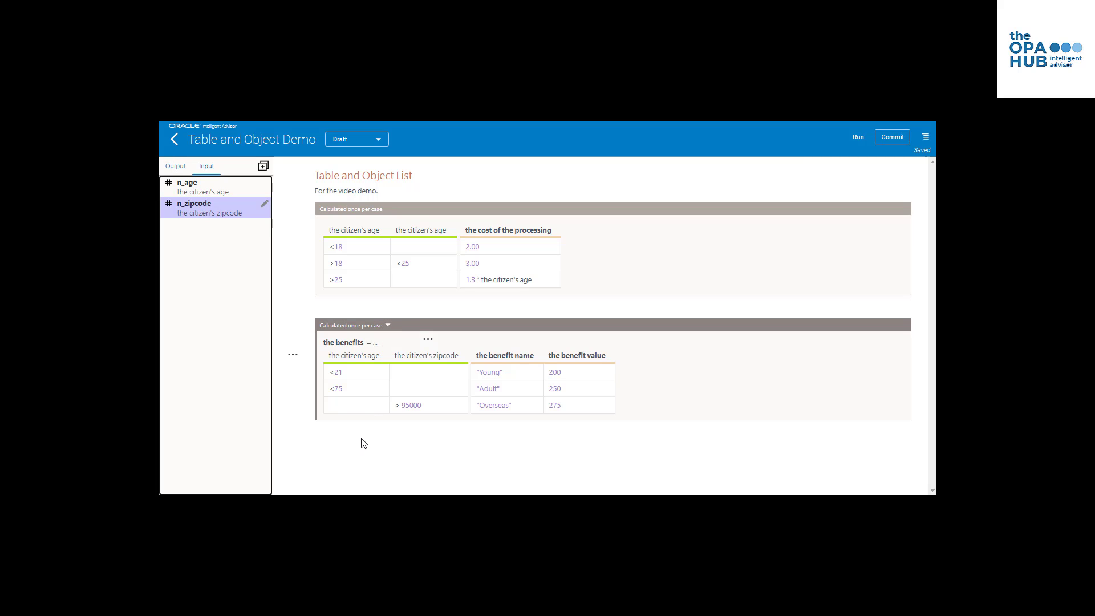
Add an object list input named obj_citizen that sets the value for "the citizens"
click(212, 171)
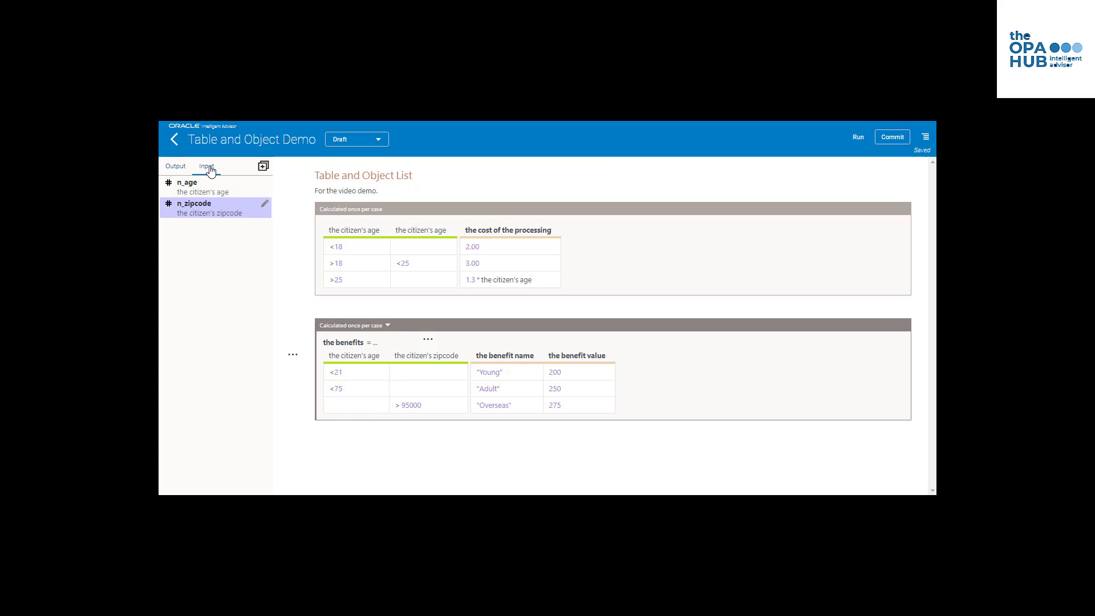
click(263, 166)
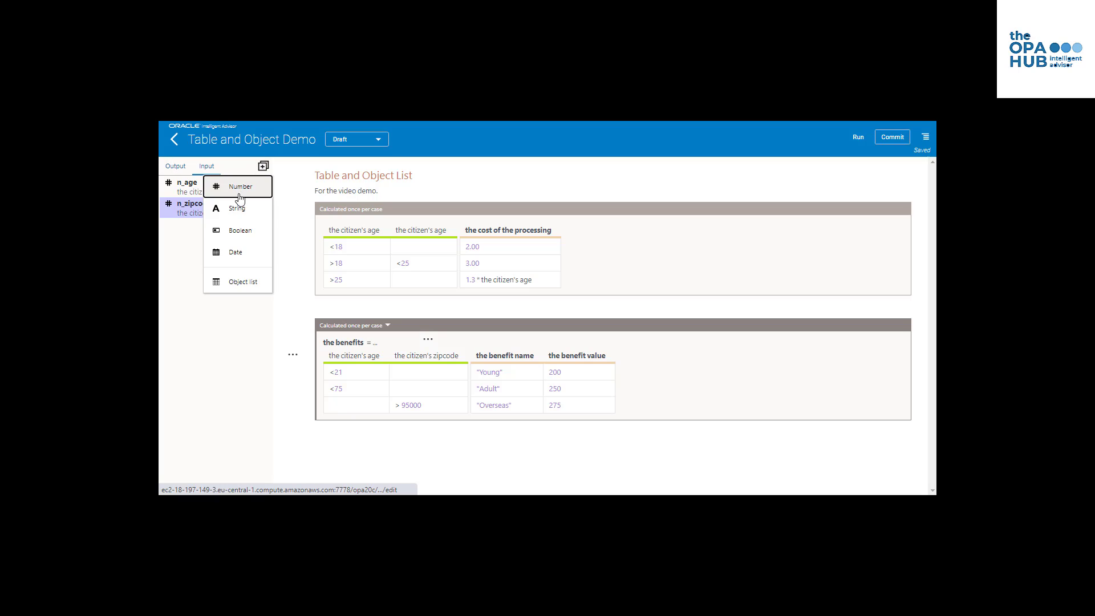
click(236, 283)
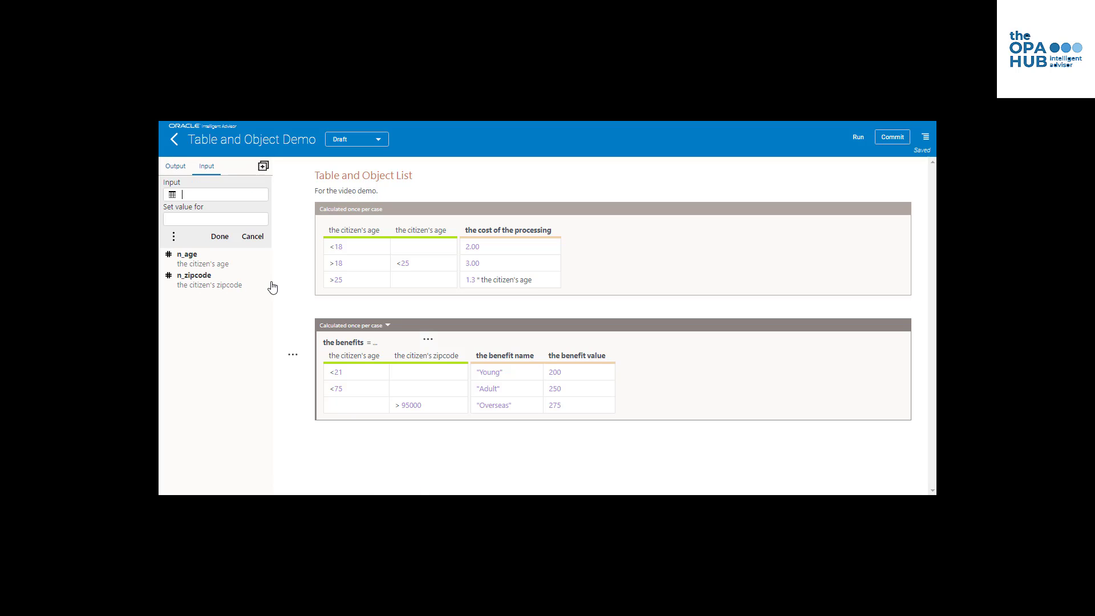
text(obj)
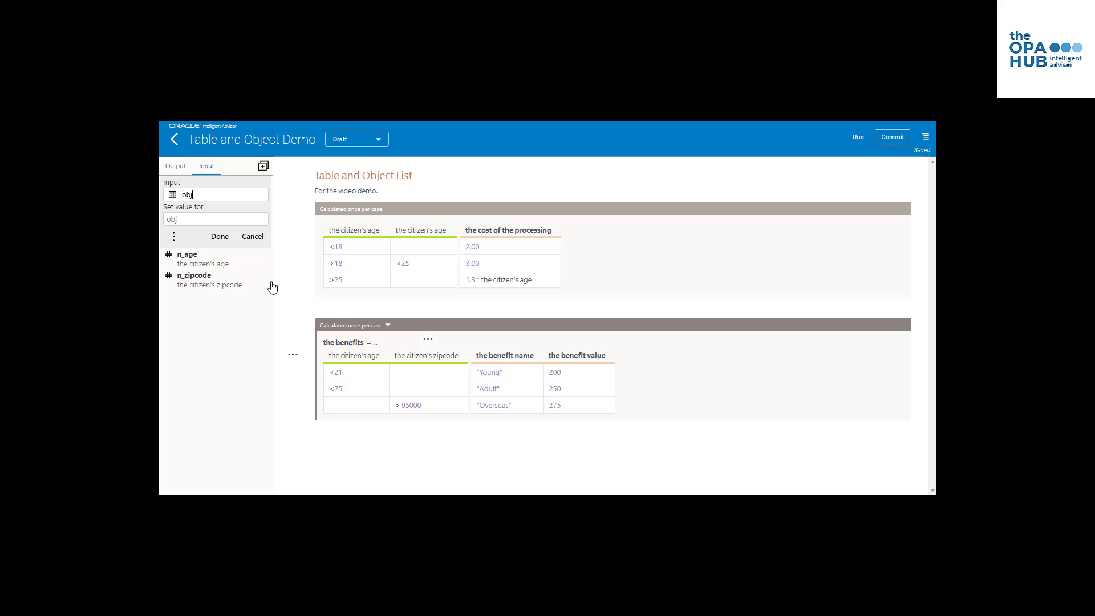
text(_citizen)
key(Tab)
text(the citize)
click(221, 237)
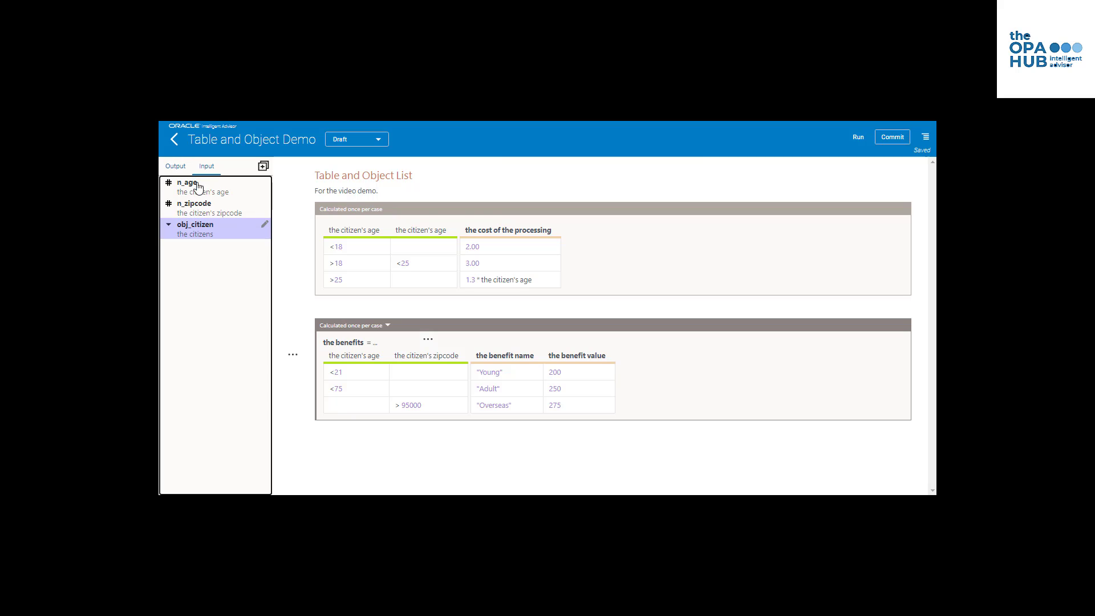
Move the number inputs n_age and n_zipcode into the obj_citizen object list
click(230, 189)
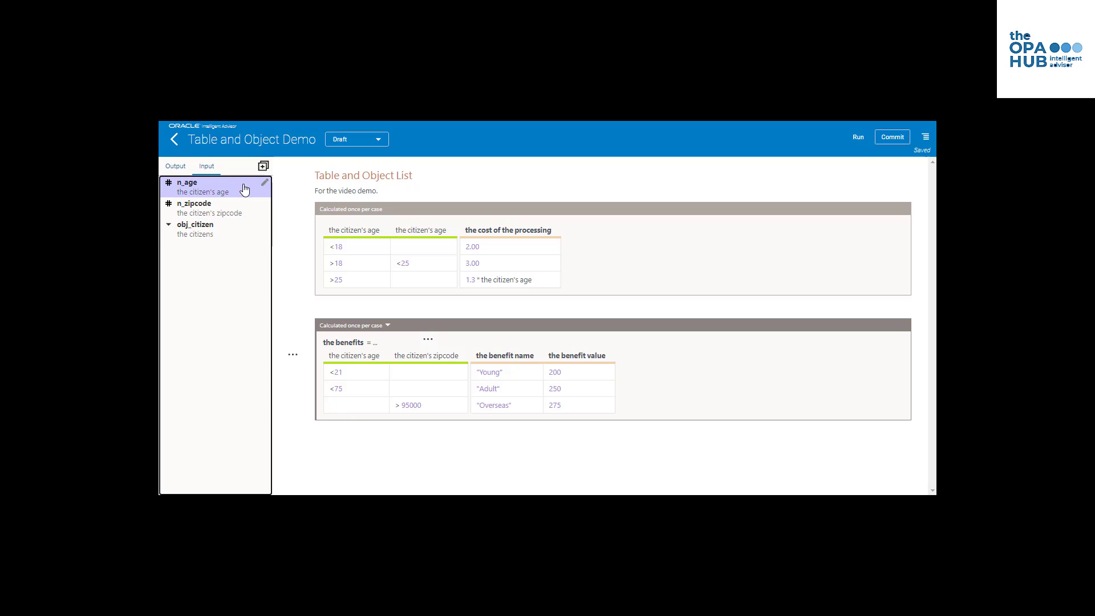
click(264, 183)
click(174, 239)
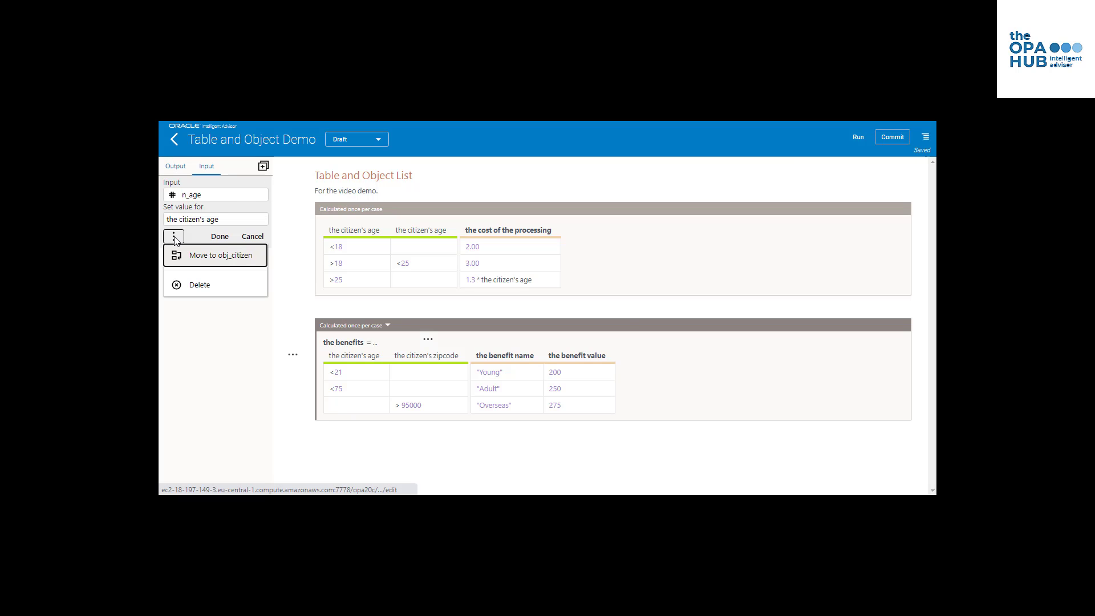
click(215, 254)
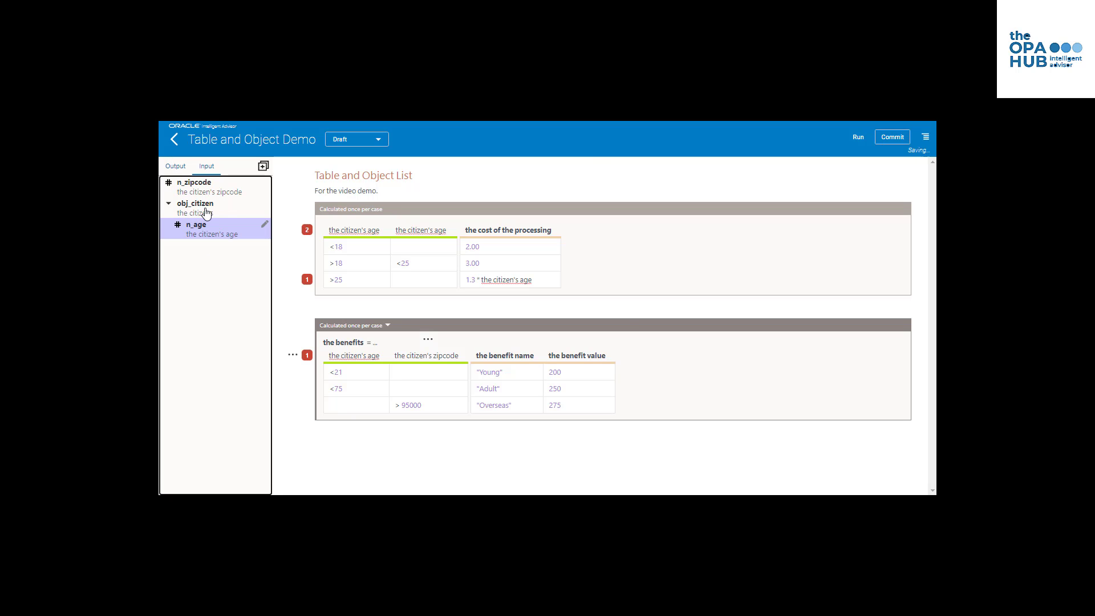
click(208, 188)
click(264, 182)
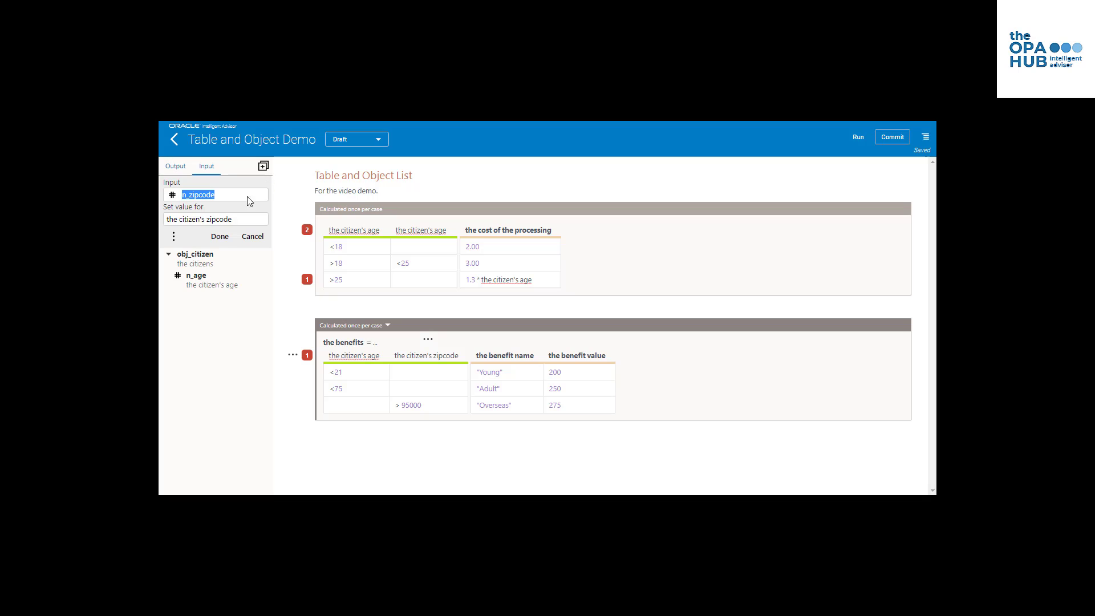
click(173, 236)
click(203, 258)
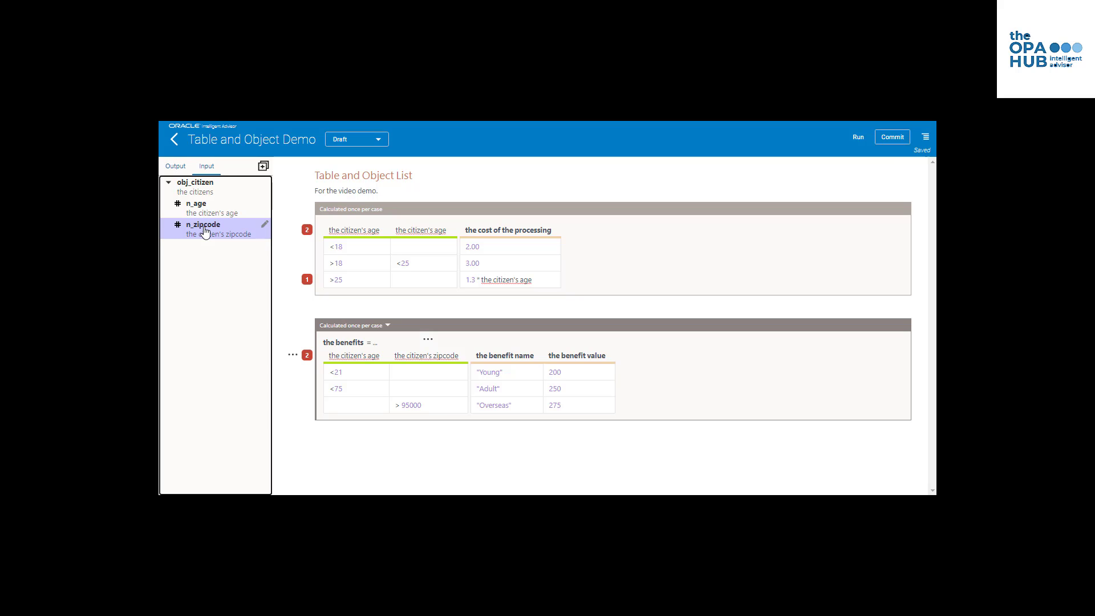
Check the errors flagged on the processing cost table's condition headers, and set the benefits table to calculate for each of 'the citizens'
click(398, 209)
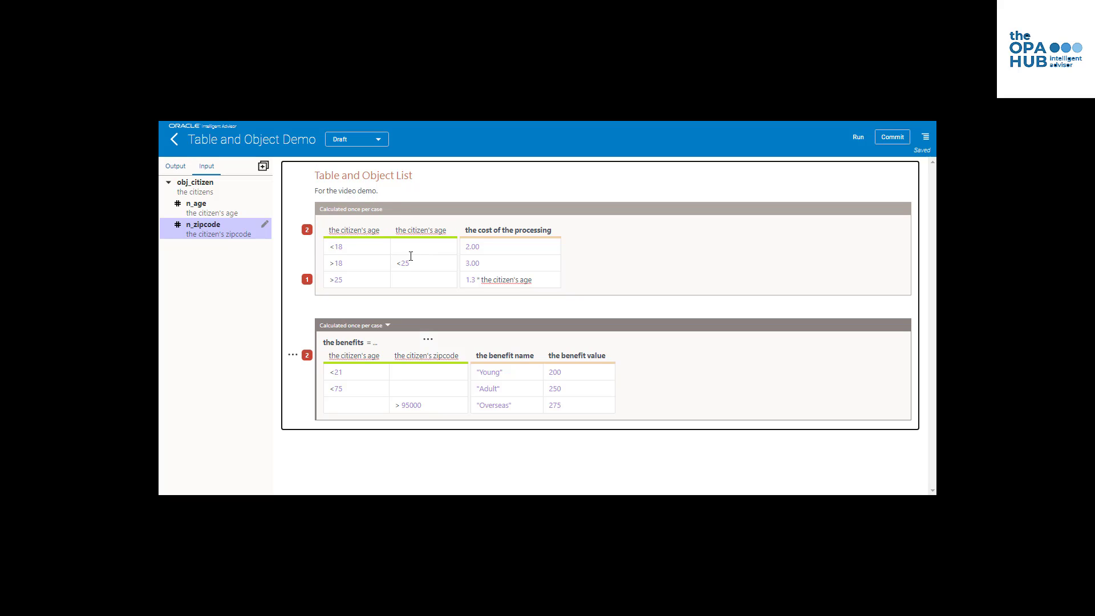
click(308, 230)
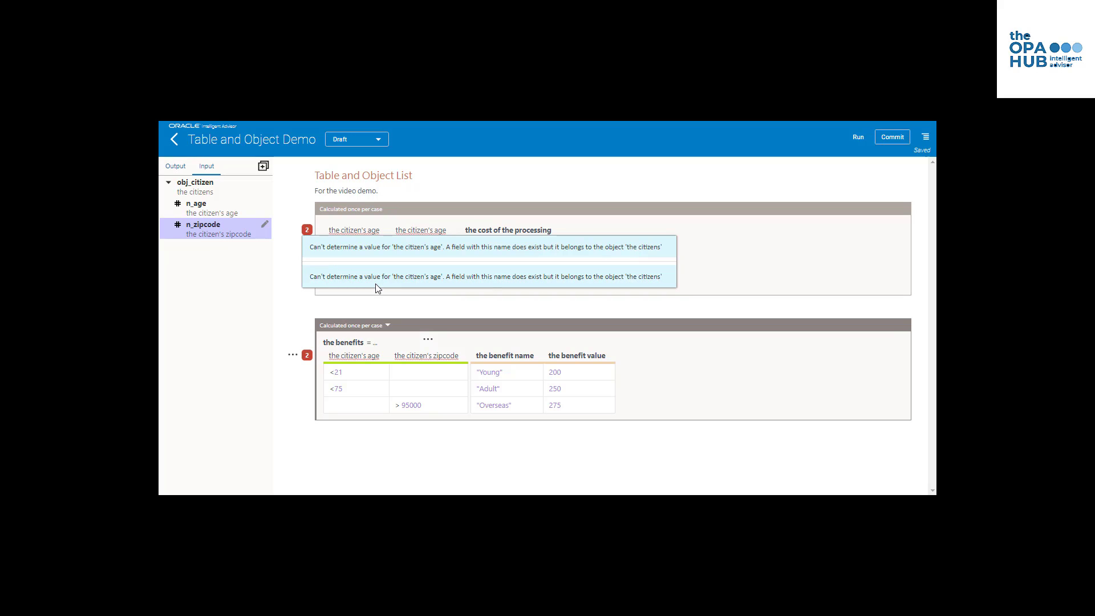
click(717, 268)
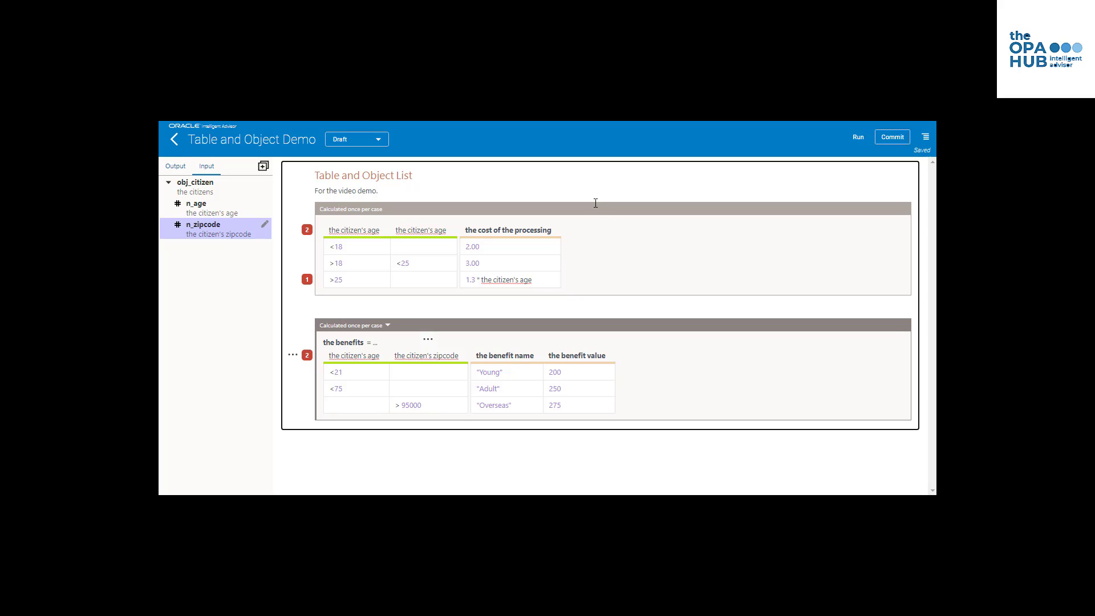
click(388, 326)
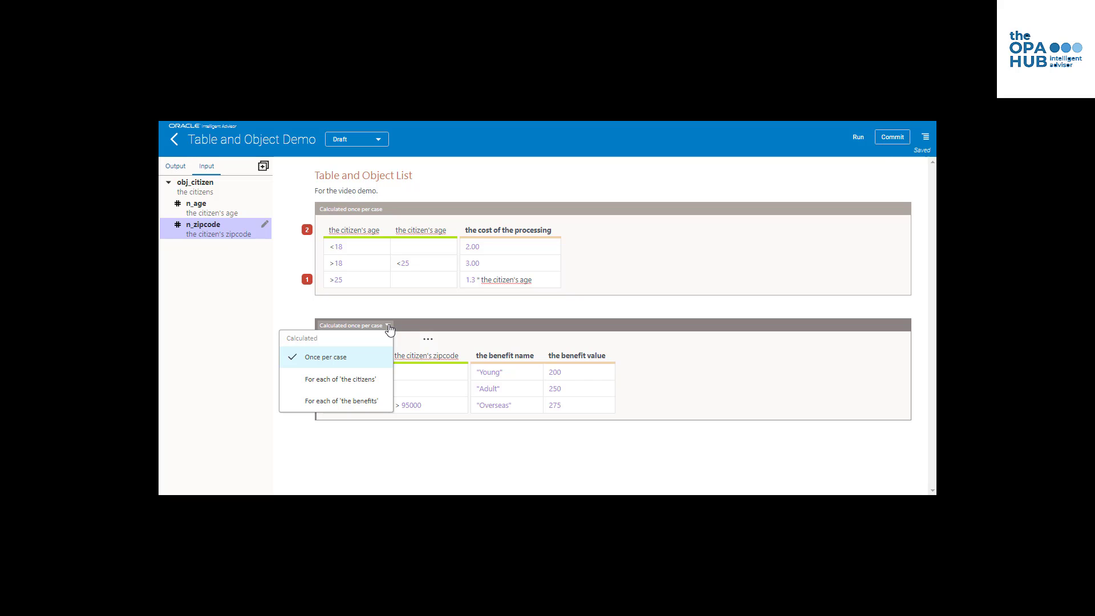
click(372, 380)
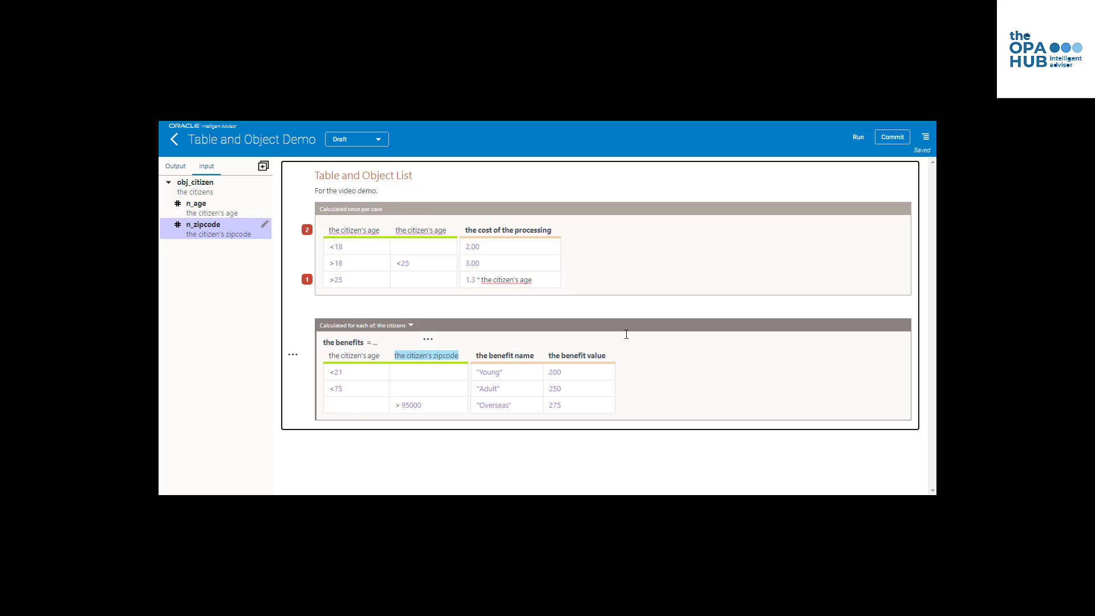
Add an object list output named obj_citizen that gets its value from "the citizens"
click(175, 166)
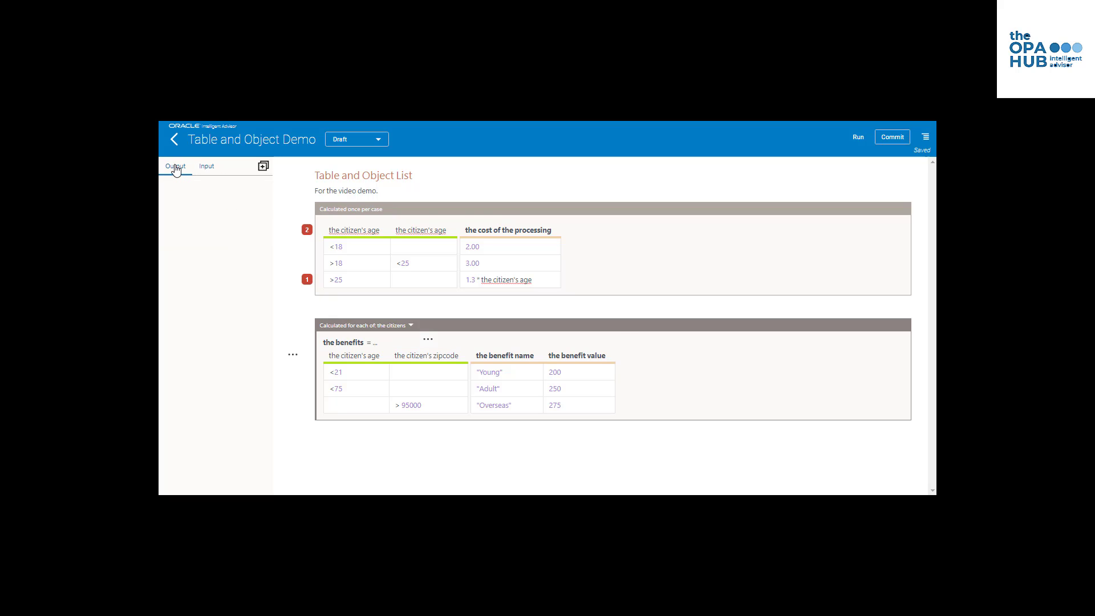
click(263, 166)
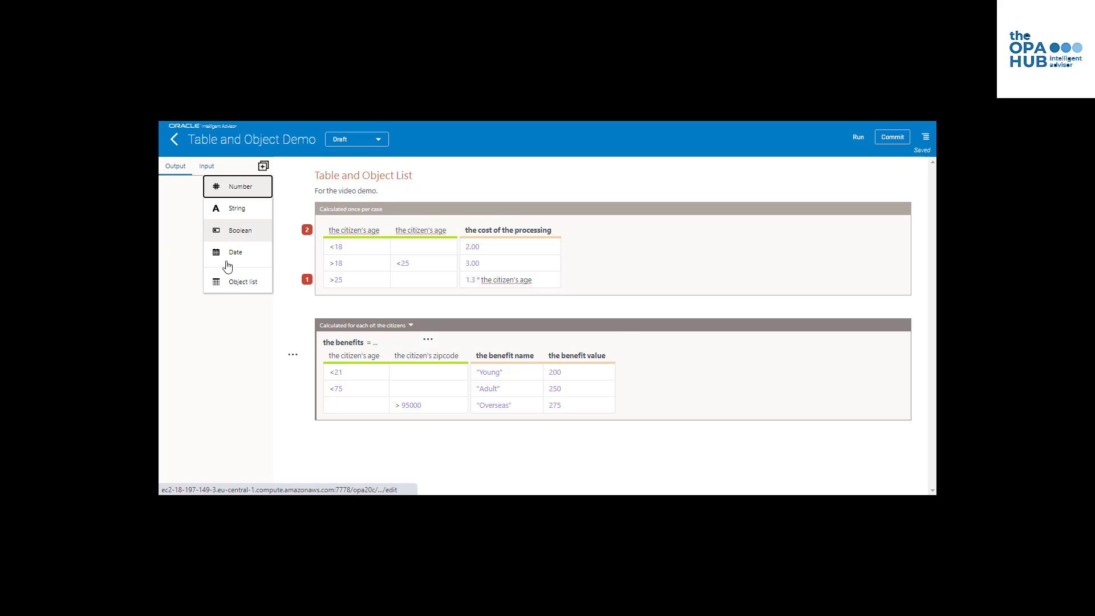
click(234, 284)
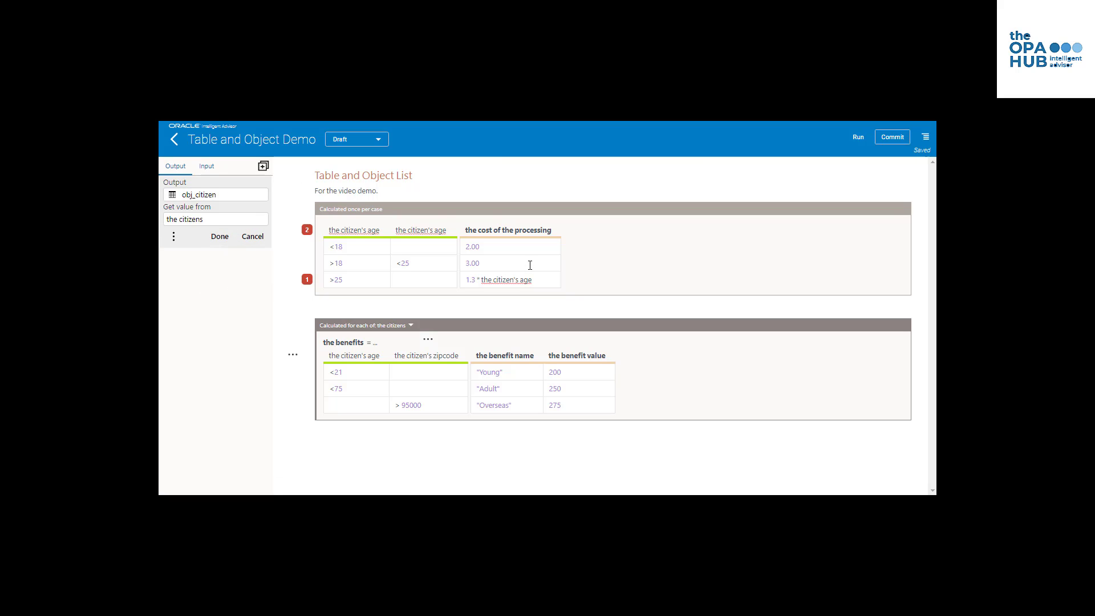
click(219, 236)
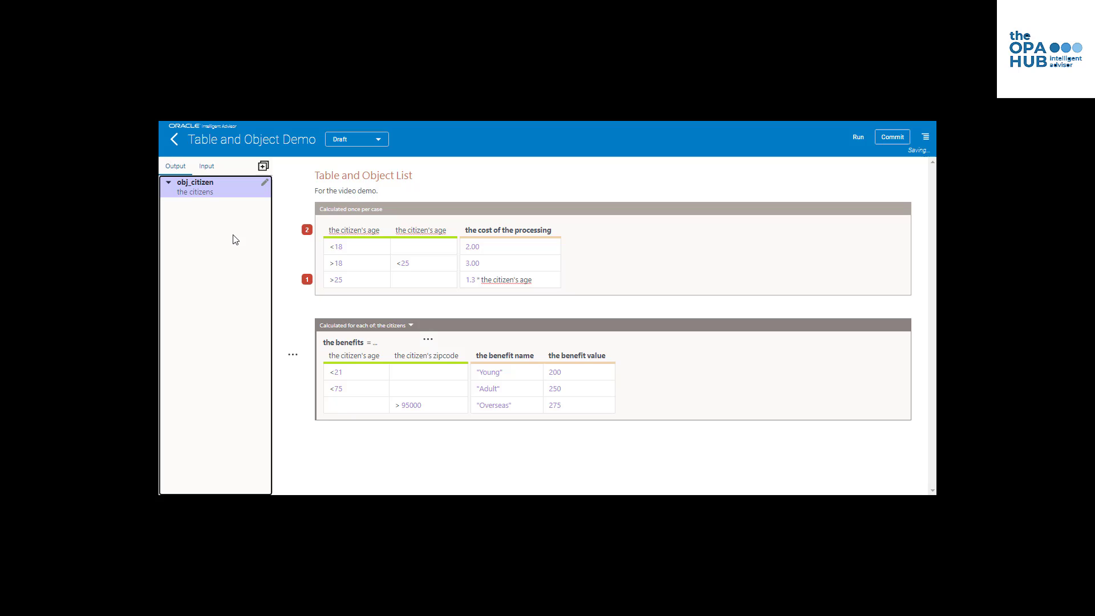
Inside the obj_citizen output, add an object list output named obj_benefit that gets its value from "the benefits"
click(264, 166)
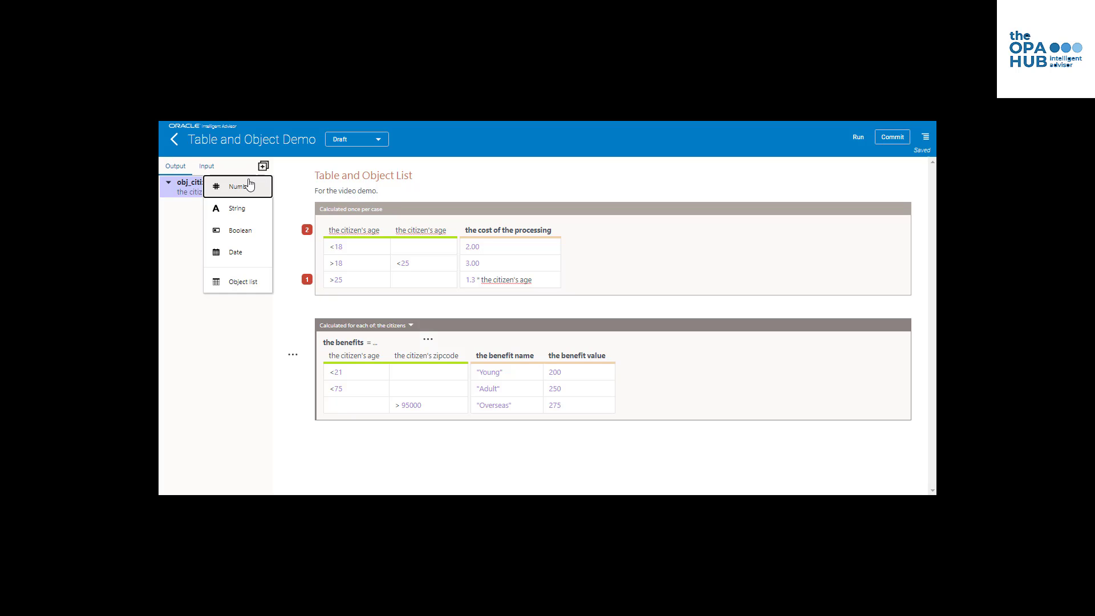
click(241, 285)
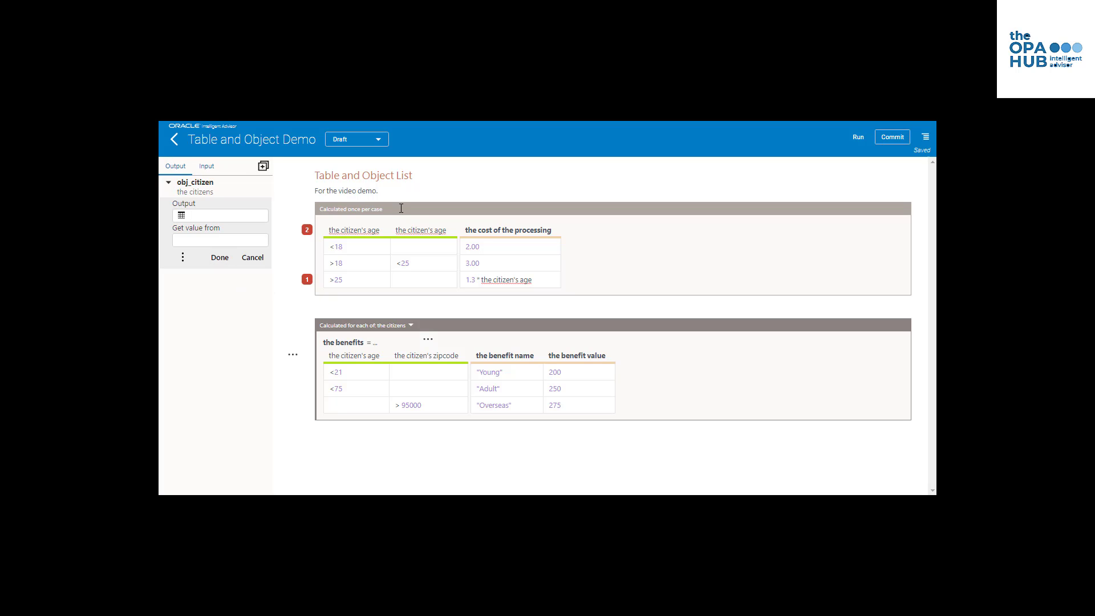
text(obj_benefit)
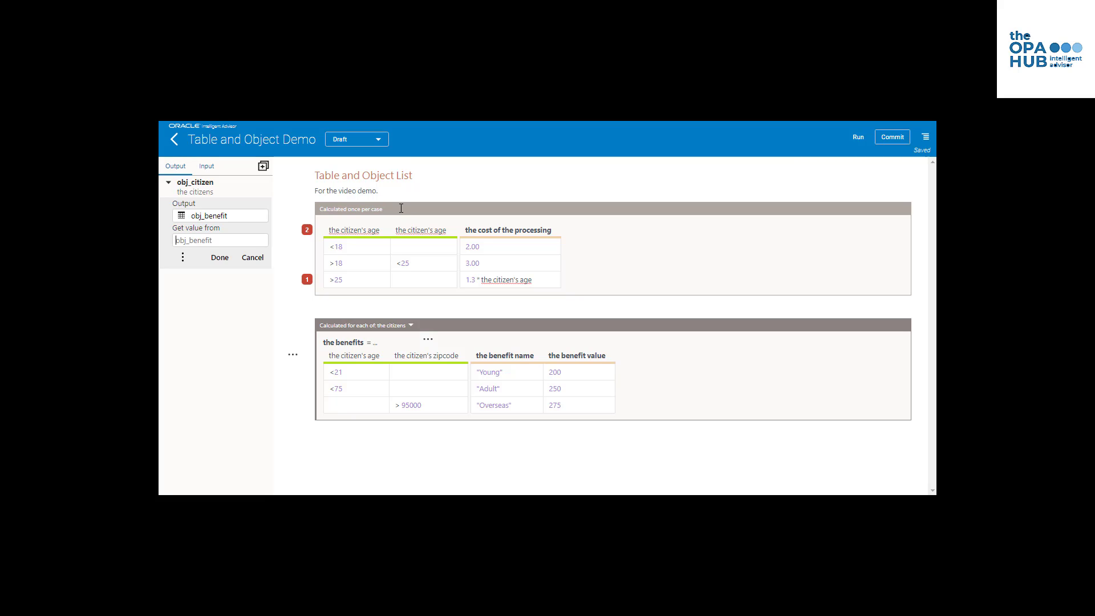
text(he benefits)
click(222, 258)
Under obj_benefit, add a string output s_name from "the benefit name" and a number output n_value from "the benefit value"
click(177, 204)
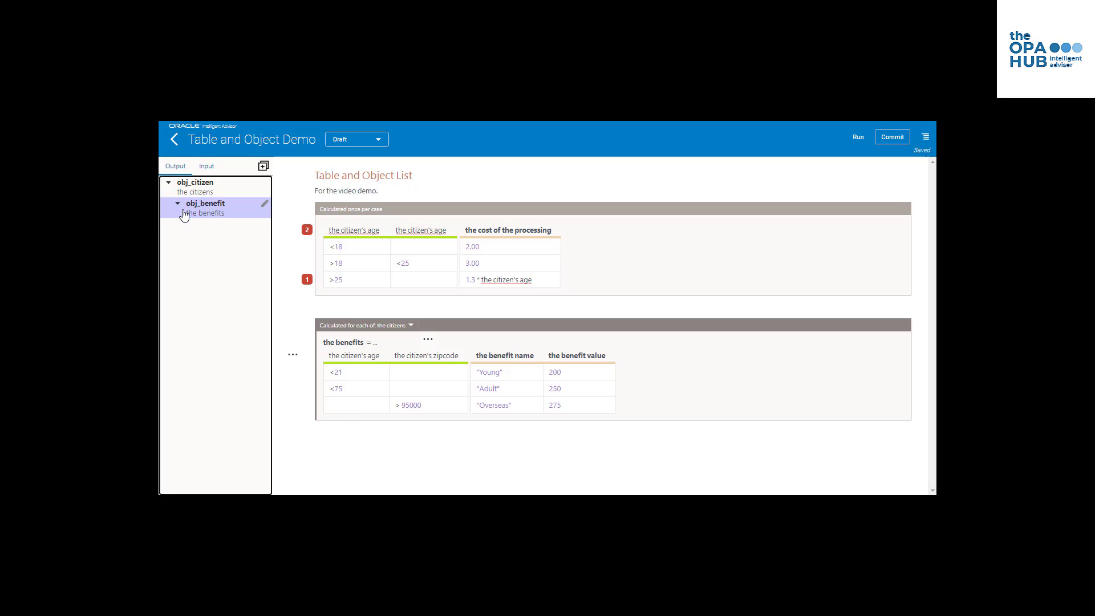
click(263, 165)
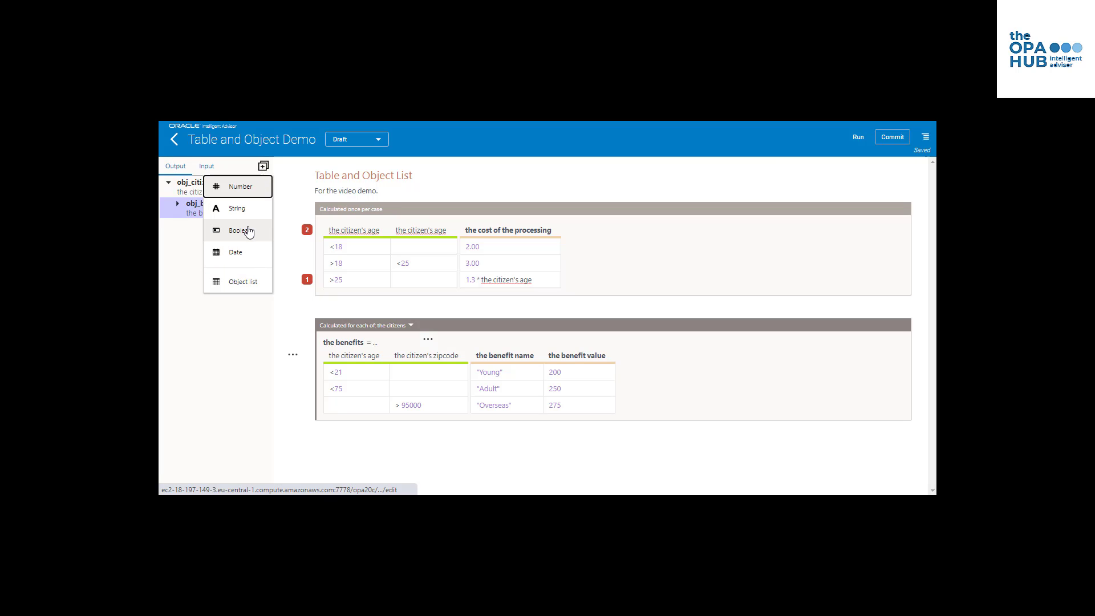
click(242, 210)
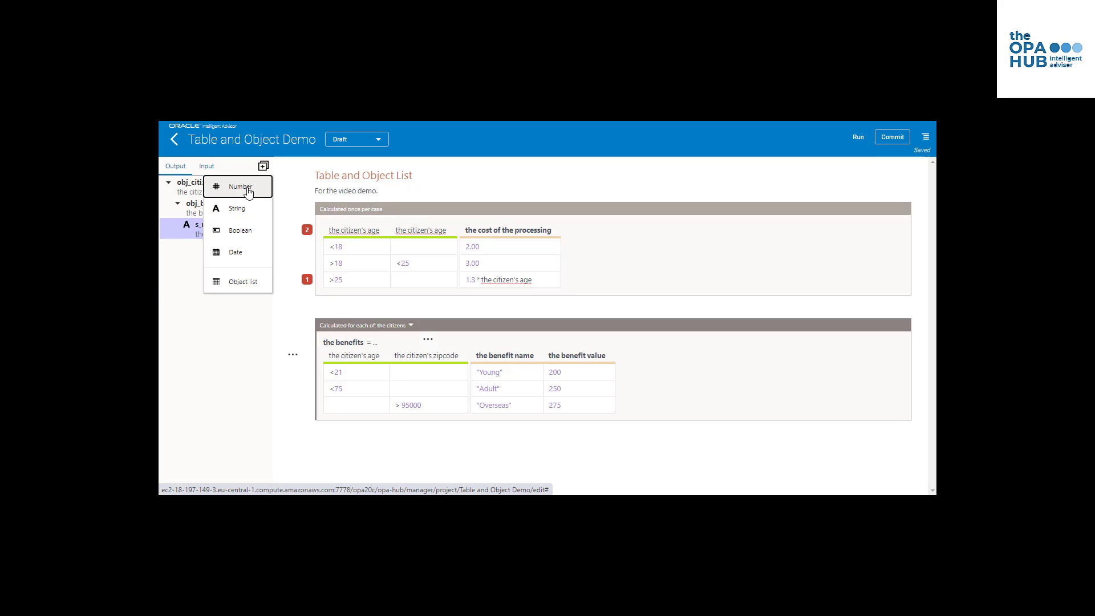
click(240, 187)
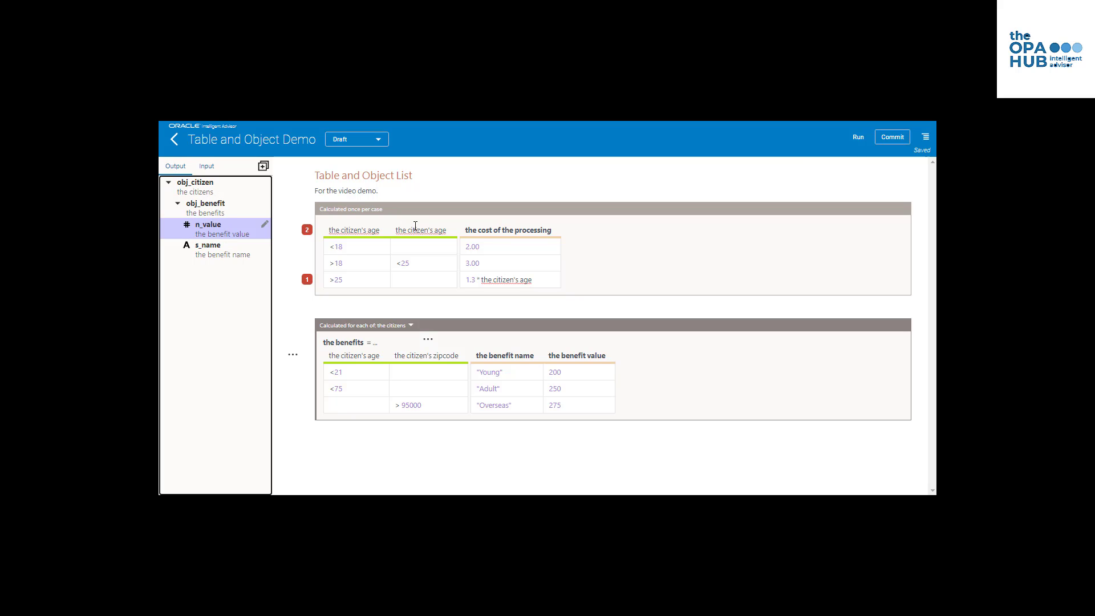
Add a number output named n_processing under obj_citizen that gets its value from "the cost of the processing"
click(563, 231)
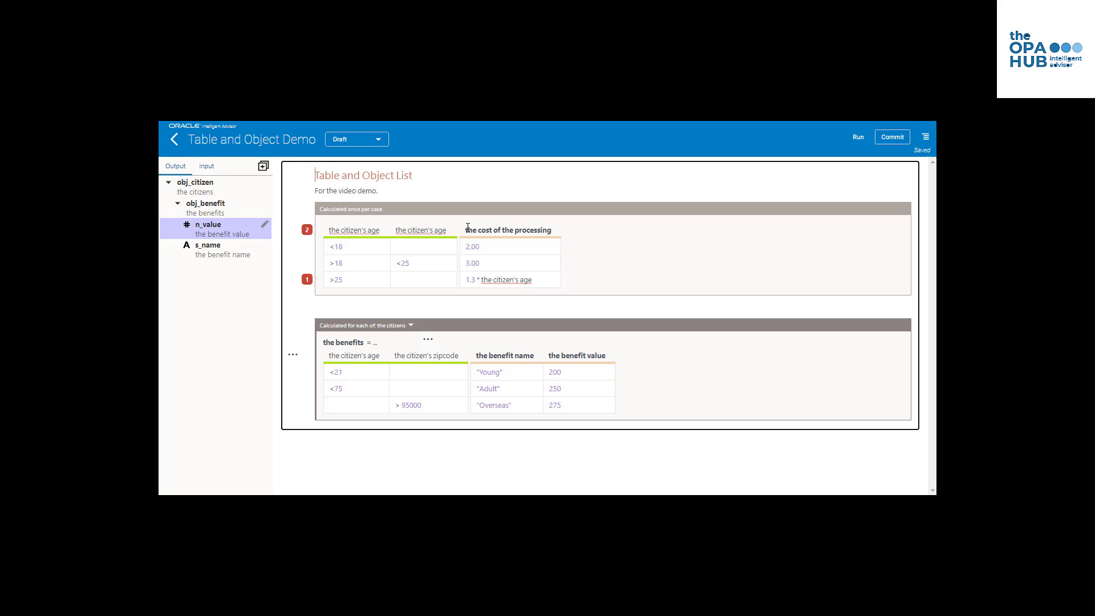
drag(467, 228, 552, 231)
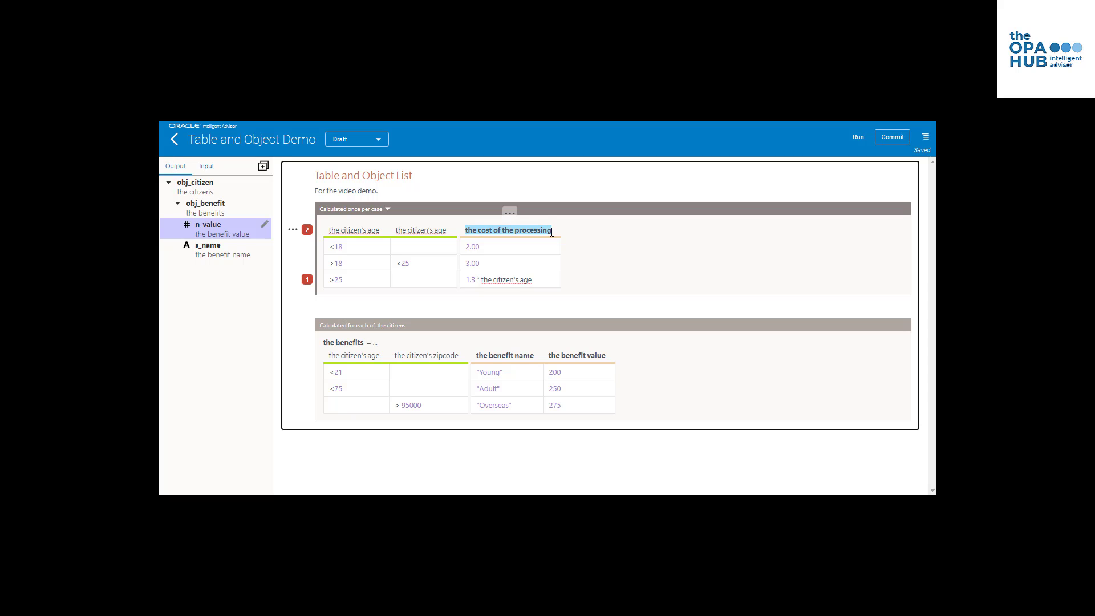
click(209, 181)
click(263, 167)
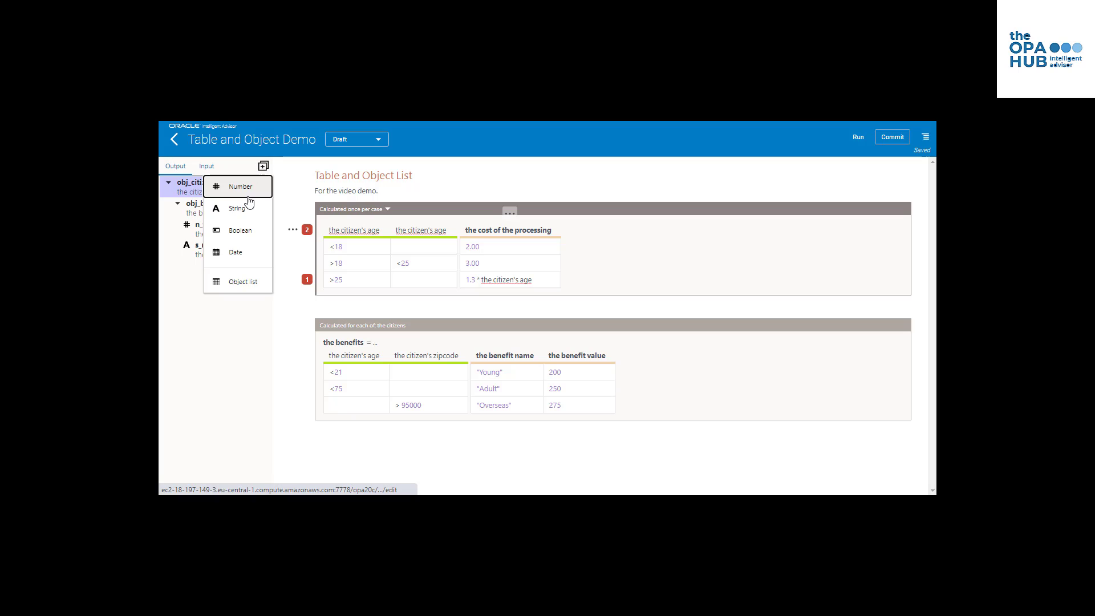
click(239, 187)
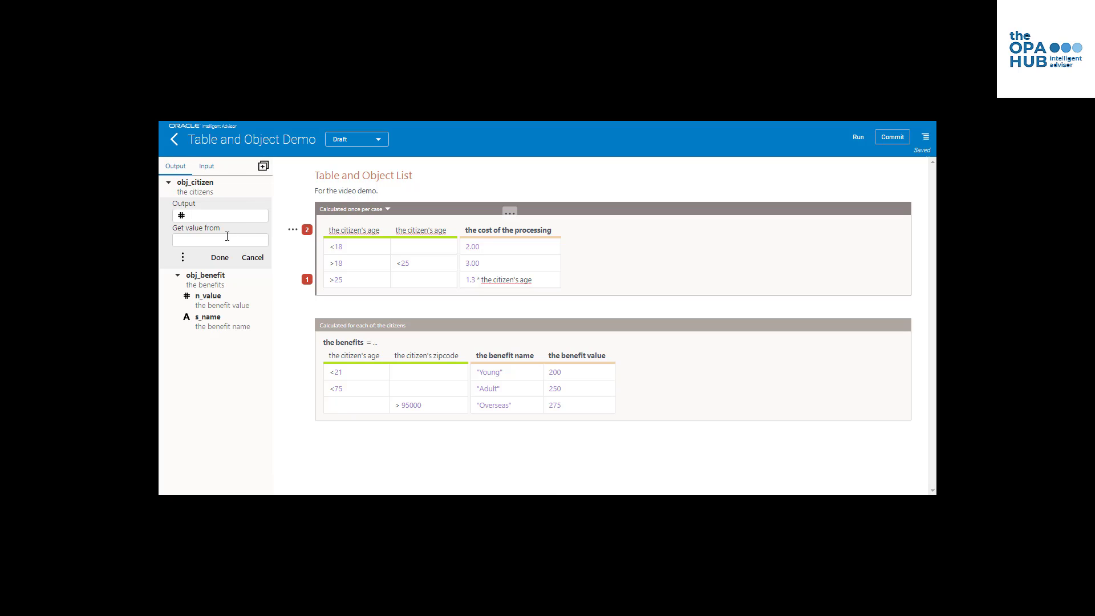
Move the n_processing output out of obj_citizen to the top level
click(264, 212)
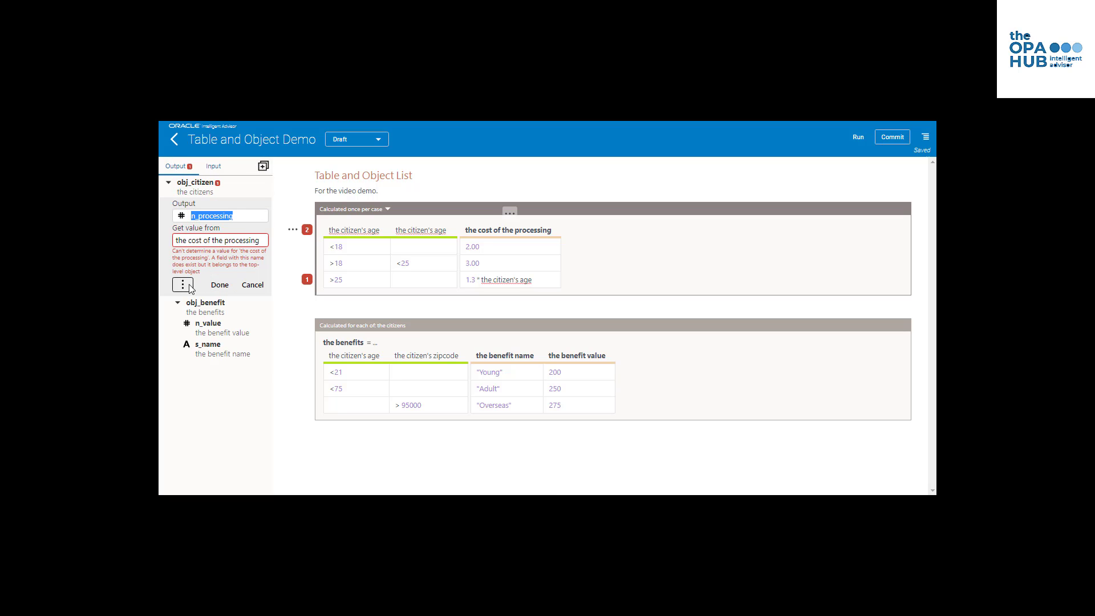
click(190, 287)
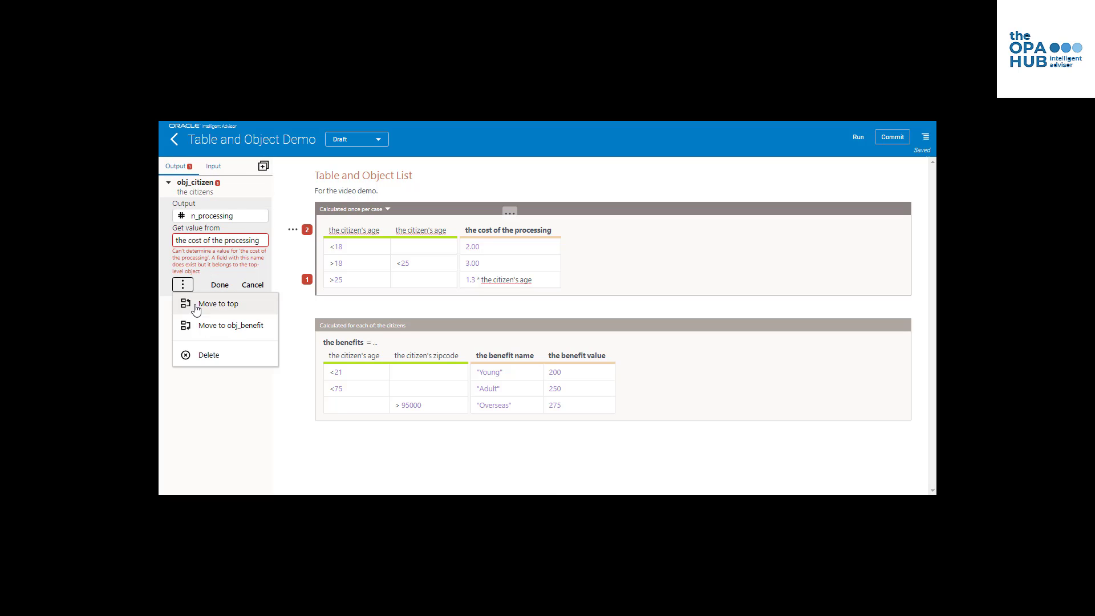
click(227, 308)
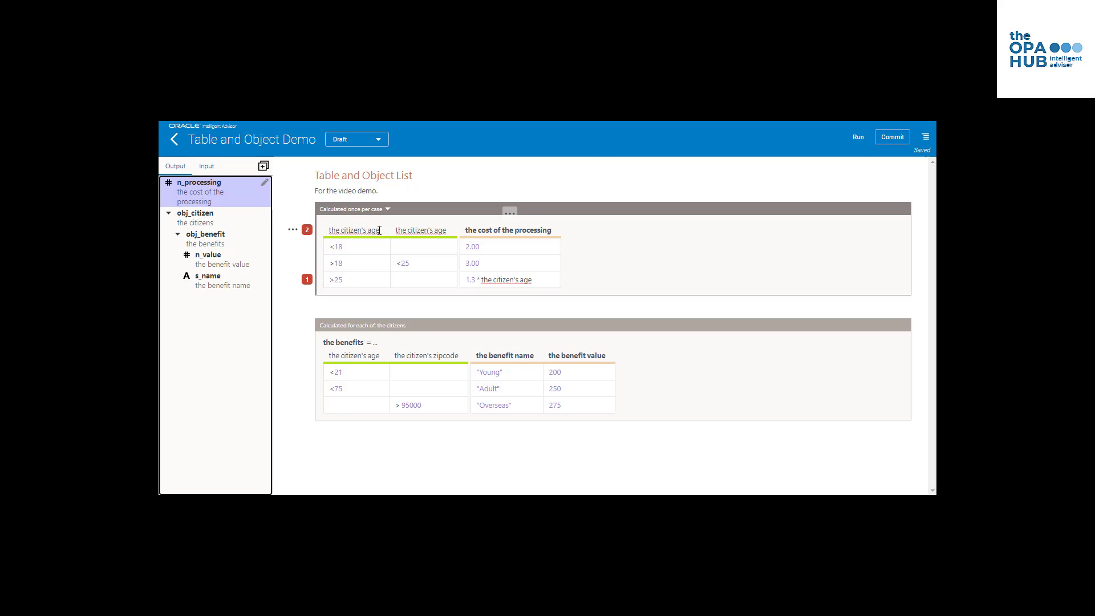
Set the processing cost table to calculate for each of 'the citizens'
mouse_move(379, 230)
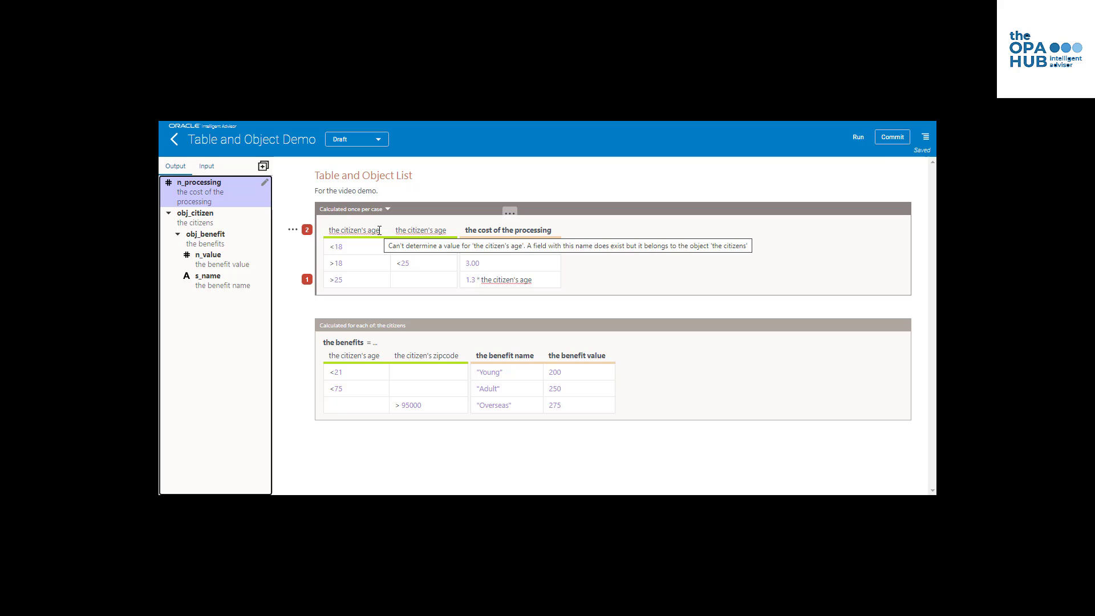
click(384, 209)
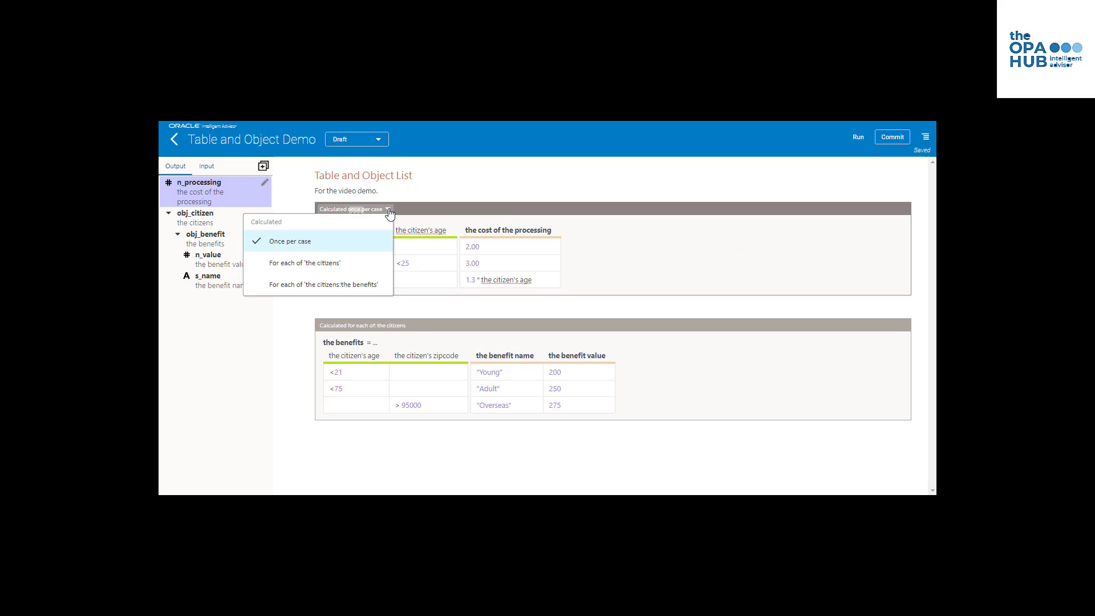
click(344, 263)
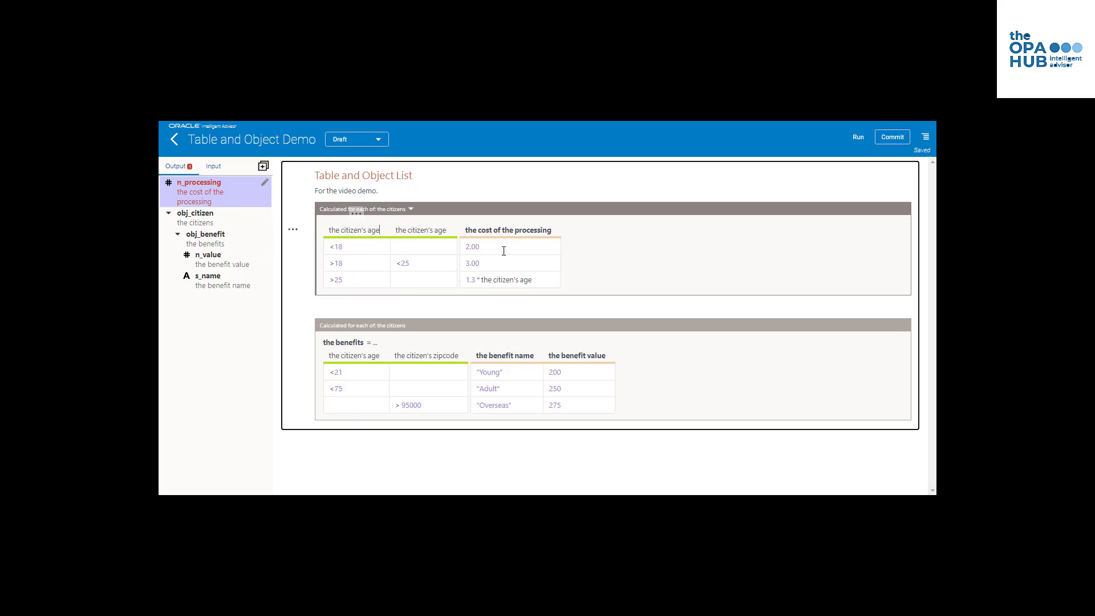
Move the n_processing output from the top level into the obj_citizen object list
click(265, 186)
click(173, 264)
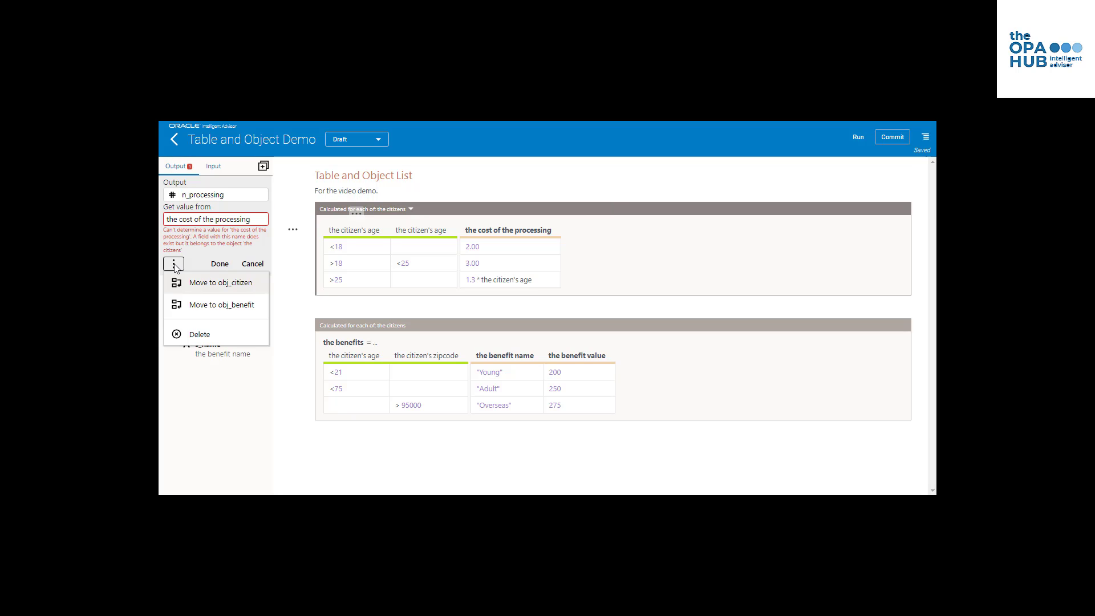
click(212, 284)
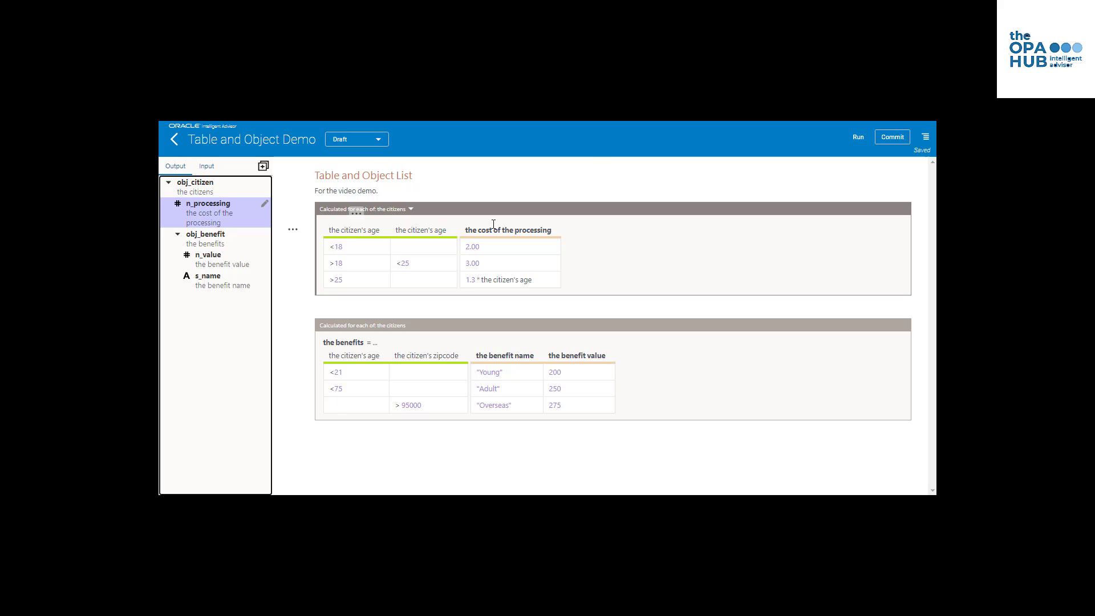
Insert a new rule between the processing cost table and the benefits table that defines "the benefit codename" with the Substring function
click(406, 445)
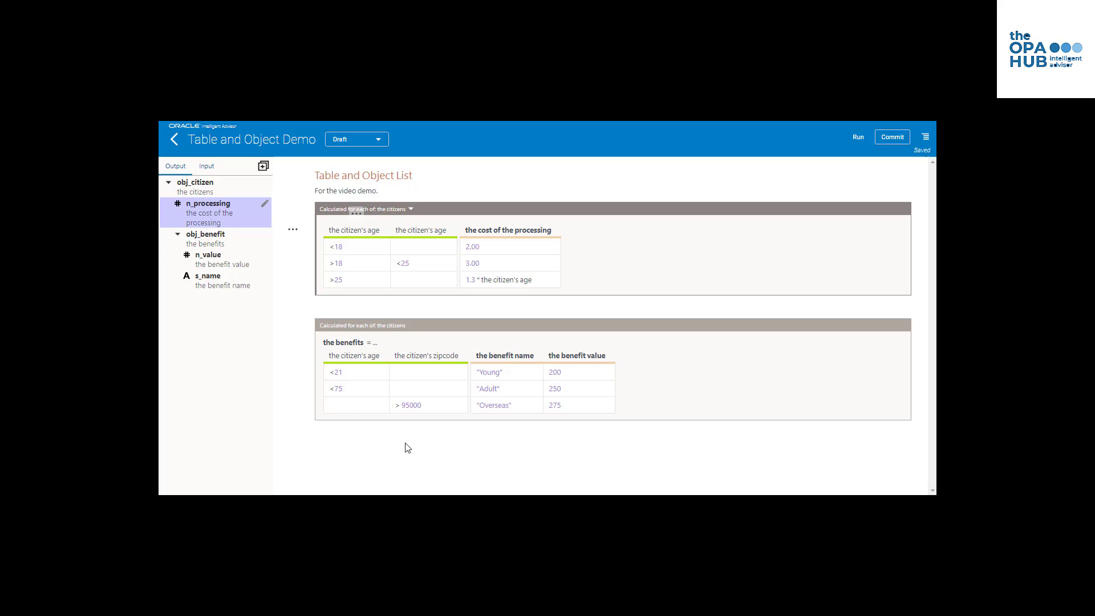
click(393, 304)
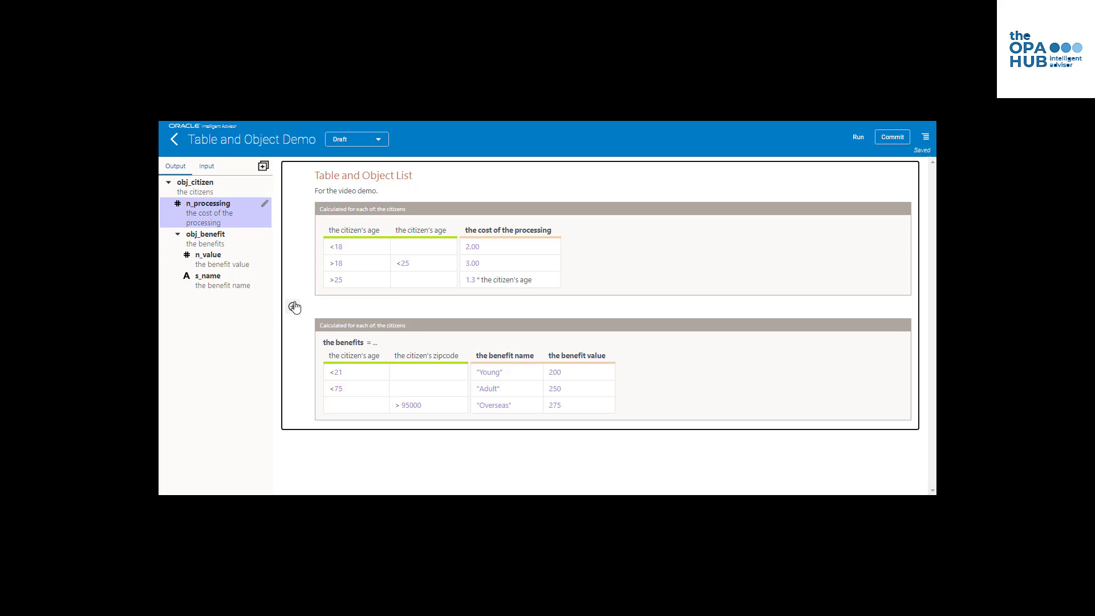
click(293, 306)
click(253, 339)
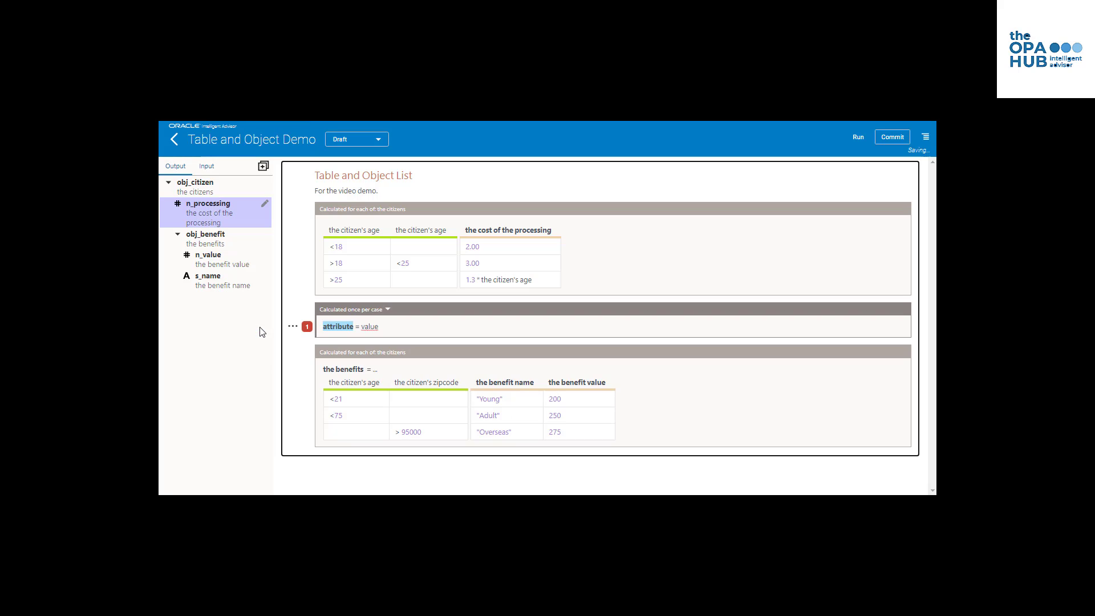
drag(404, 326, 310, 324)
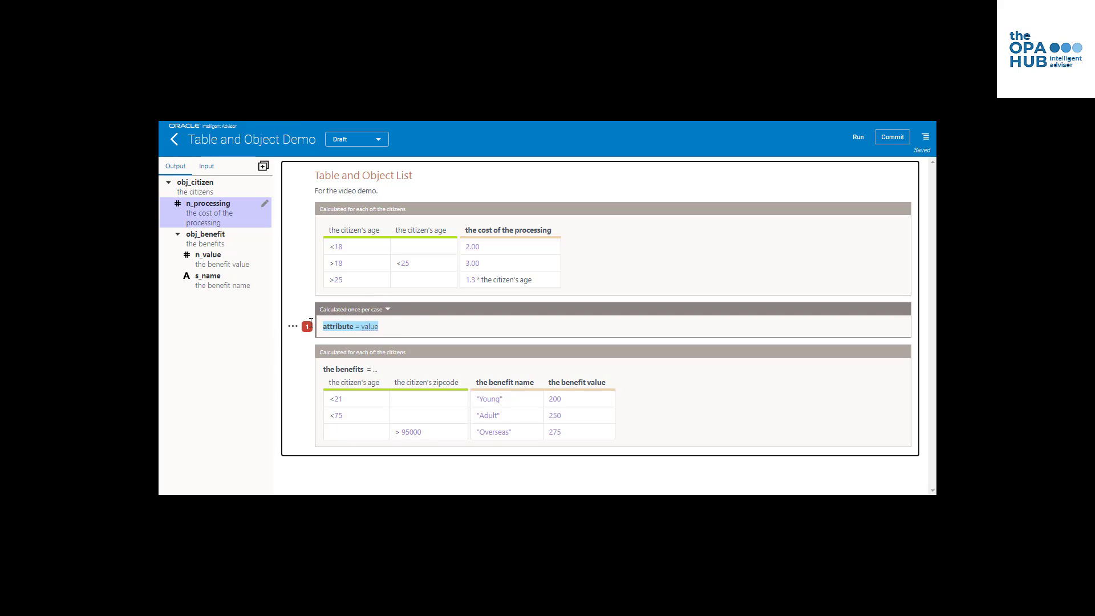
text(the benef)
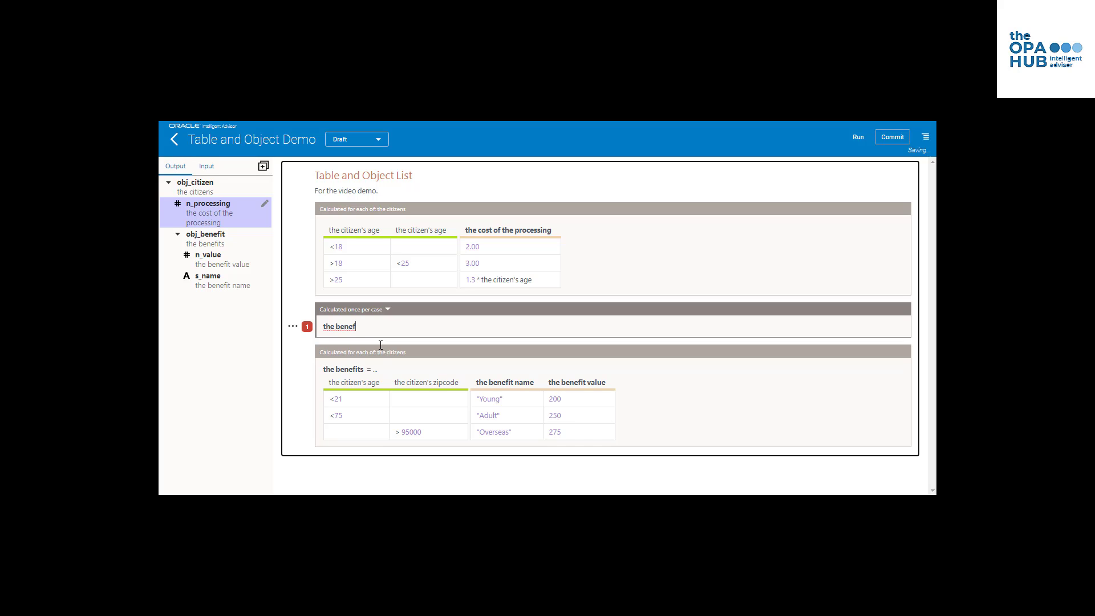
text(it codename = Subs)
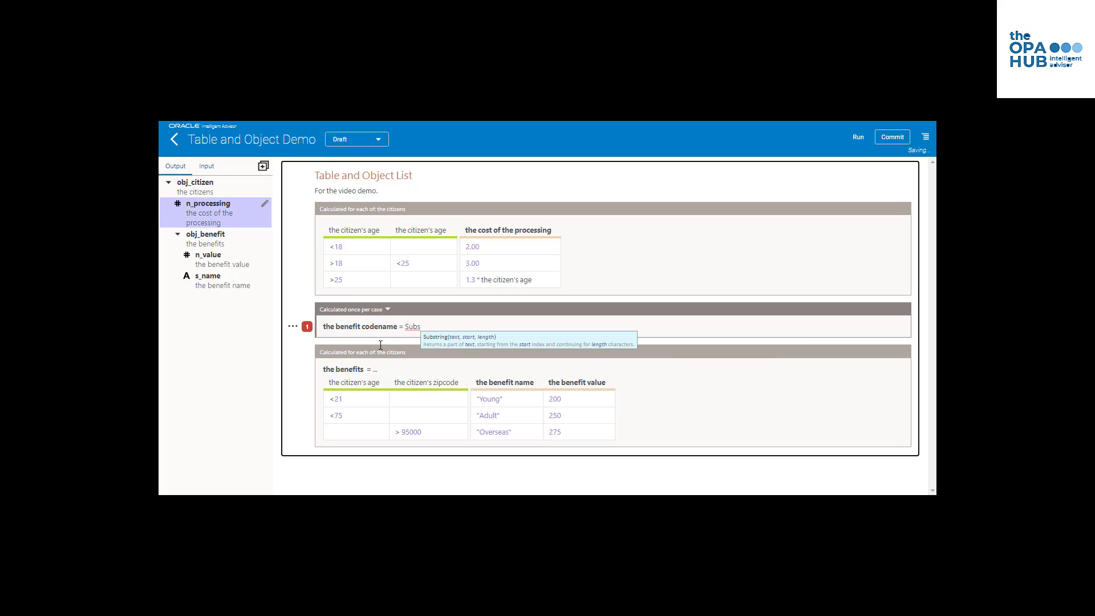
Complete the benefit codename formula as Substring(the benefit name, 0, 3) and calculate it for each of 'the citizens:the benefits'
click(436, 339)
text(the bene)
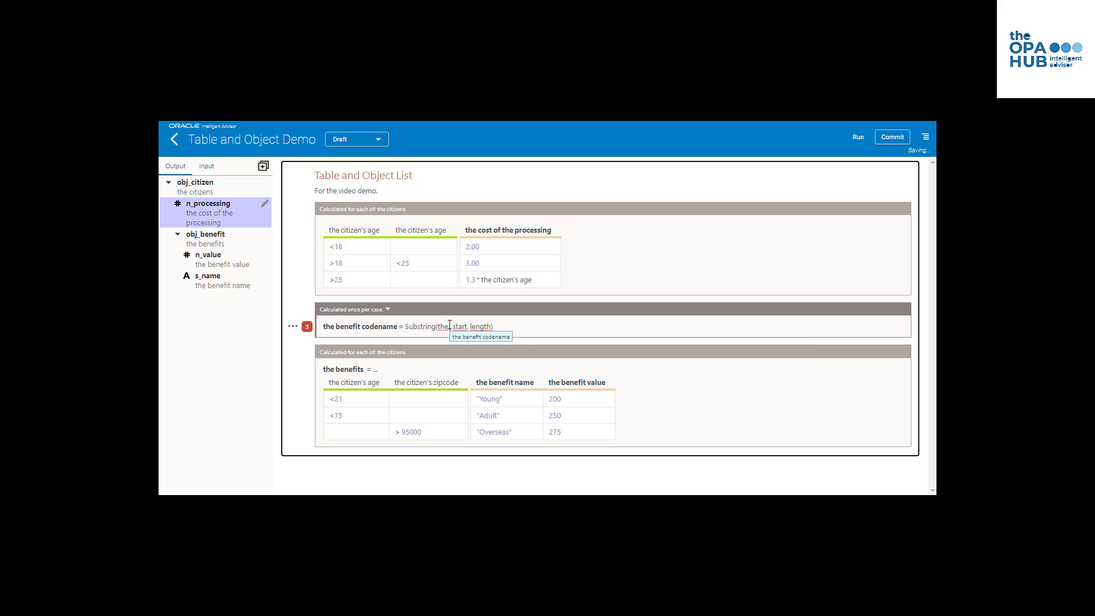
text(fit name)
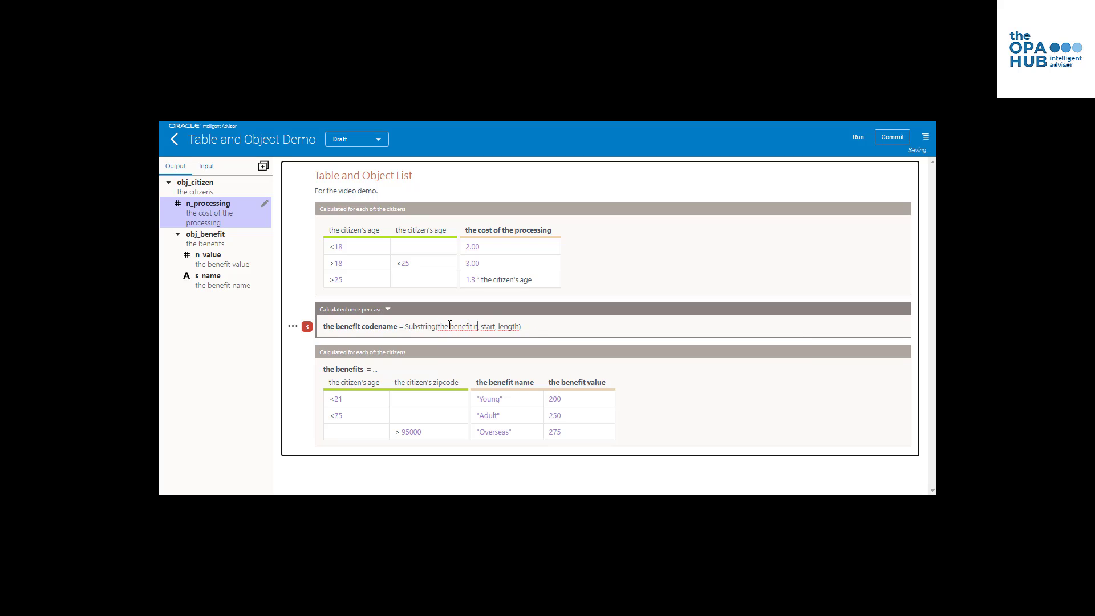
double_click(502, 326)
text(0)
double_click(510, 326)
text(3)
click(388, 309)
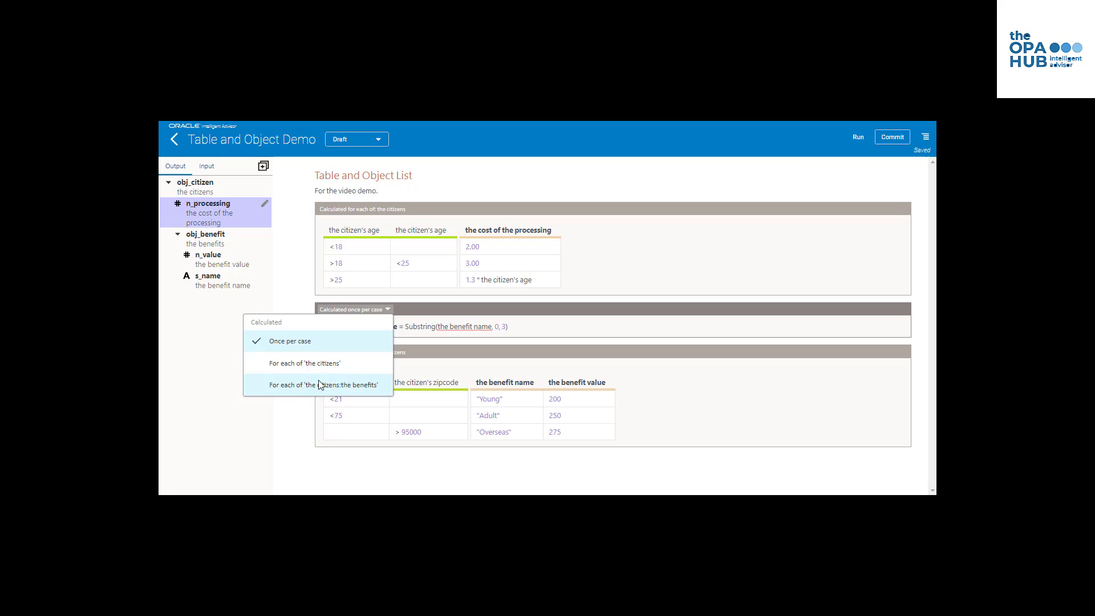
click(375, 390)
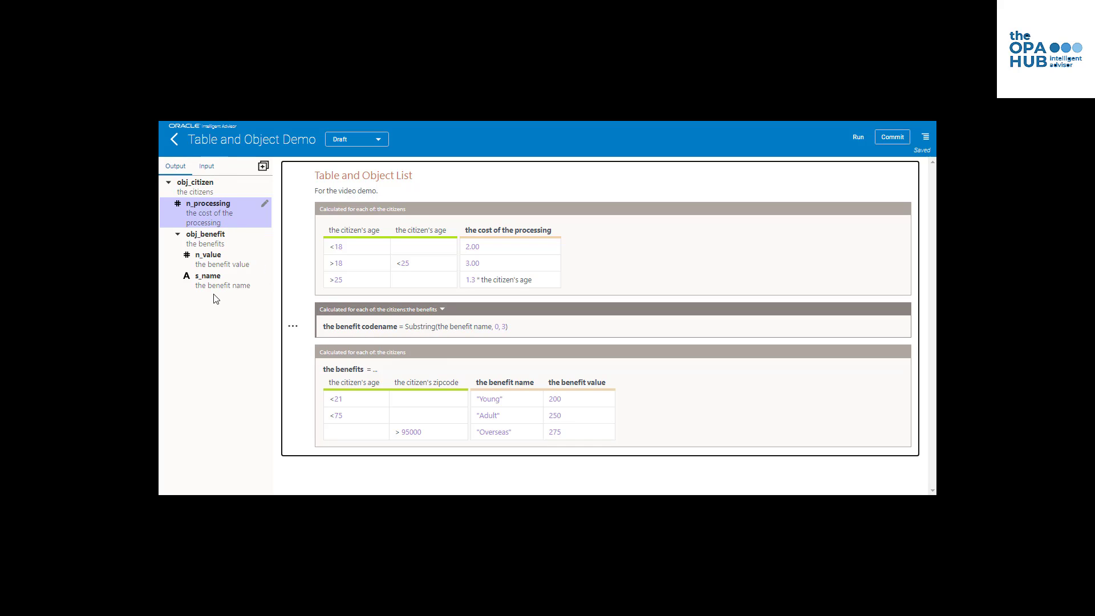
Add a string input named s_citname under obj_citizen that sets the value for "the citizen's name"
click(207, 169)
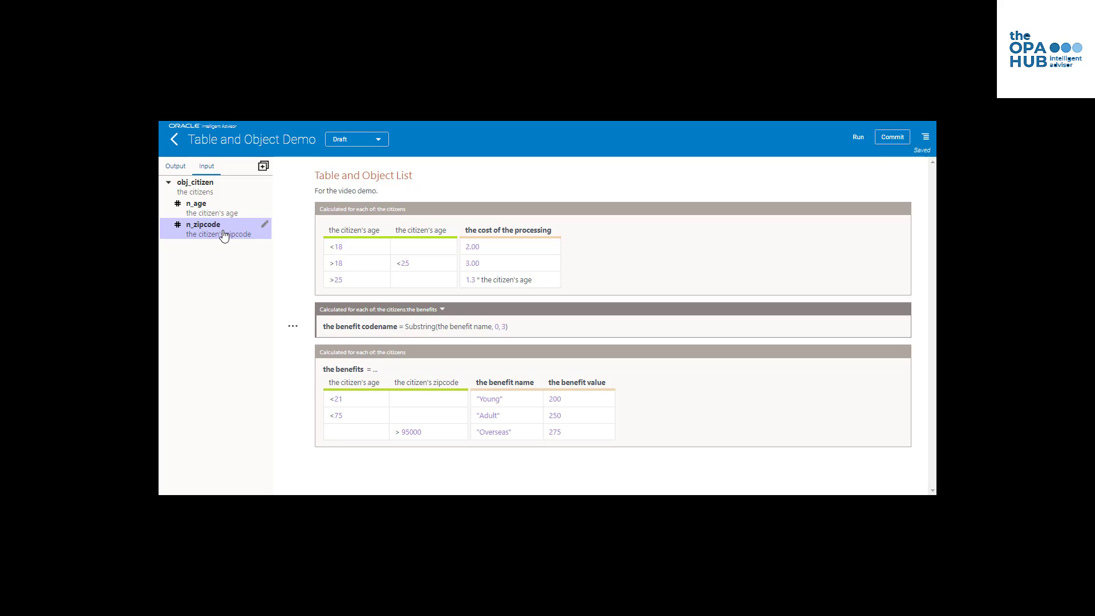
click(263, 166)
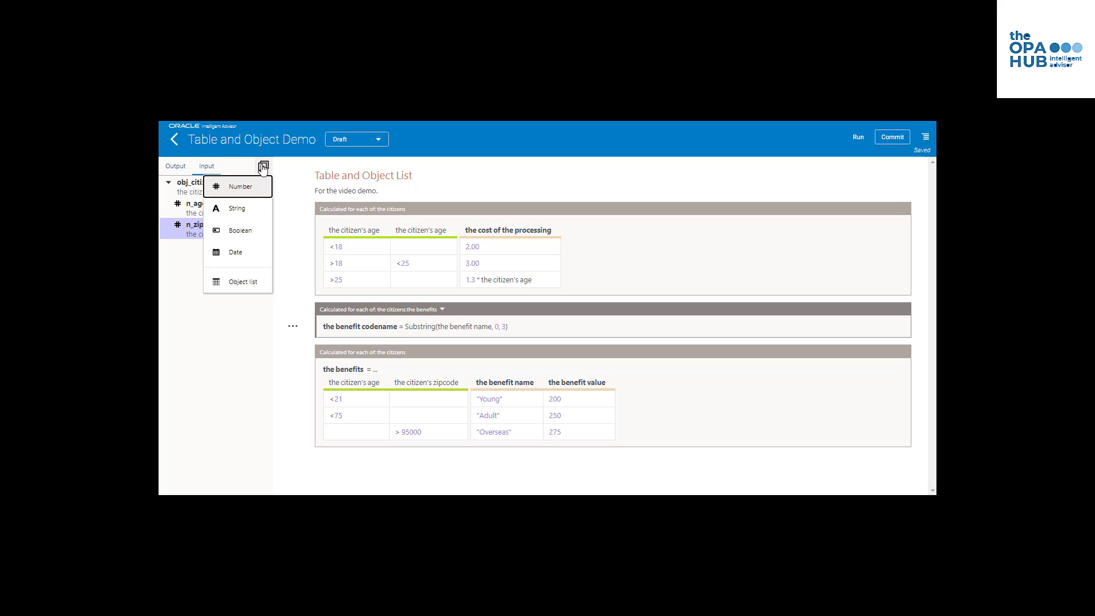
click(240, 211)
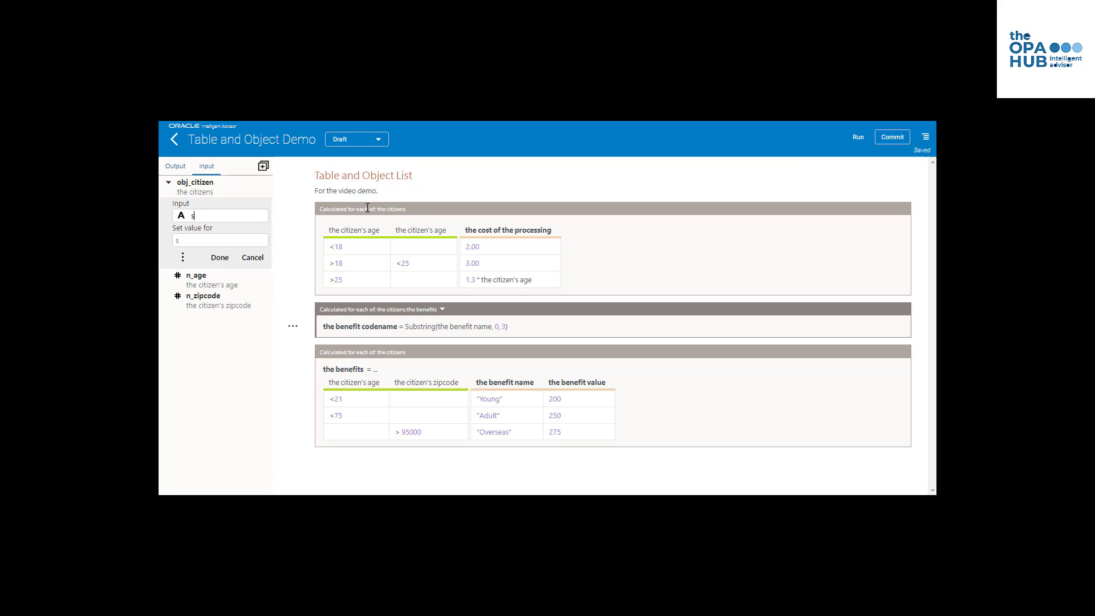
text(s_citname)
text(the)
text( citizen's)
text( name)
click(220, 257)
Add a string output named s_citname under obj_citizen that gets its value from "the citizen's name"
click(175, 166)
click(265, 185)
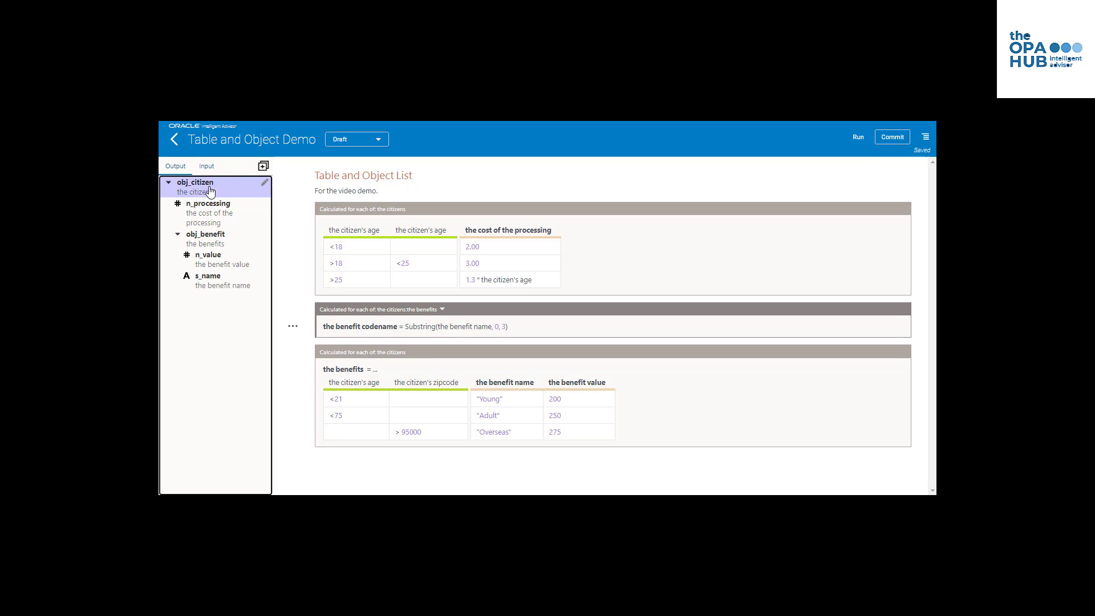
click(266, 183)
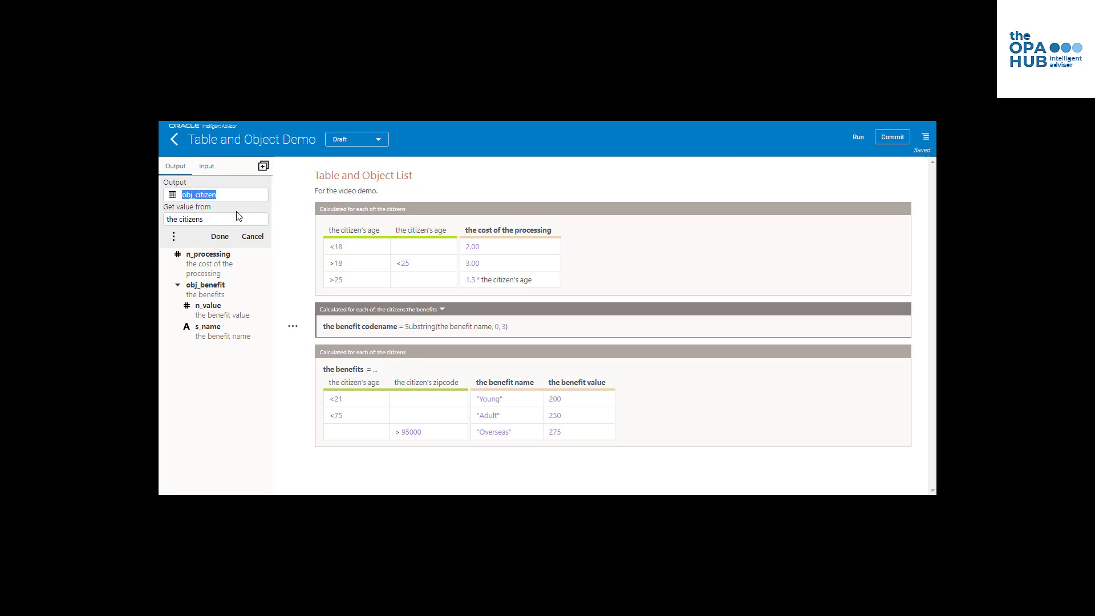
click(254, 239)
click(263, 166)
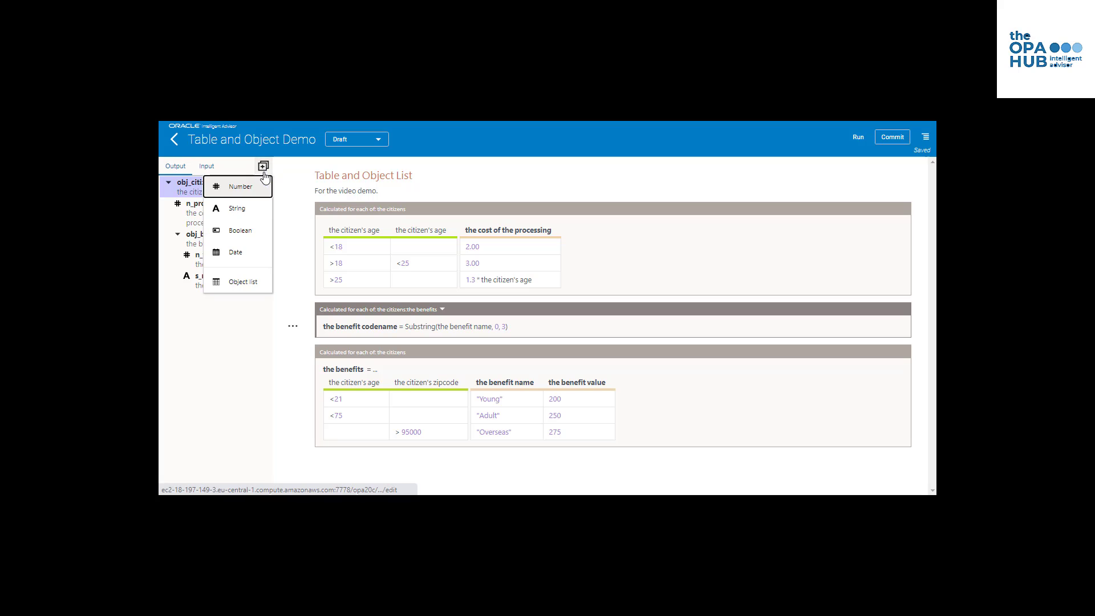
click(247, 213)
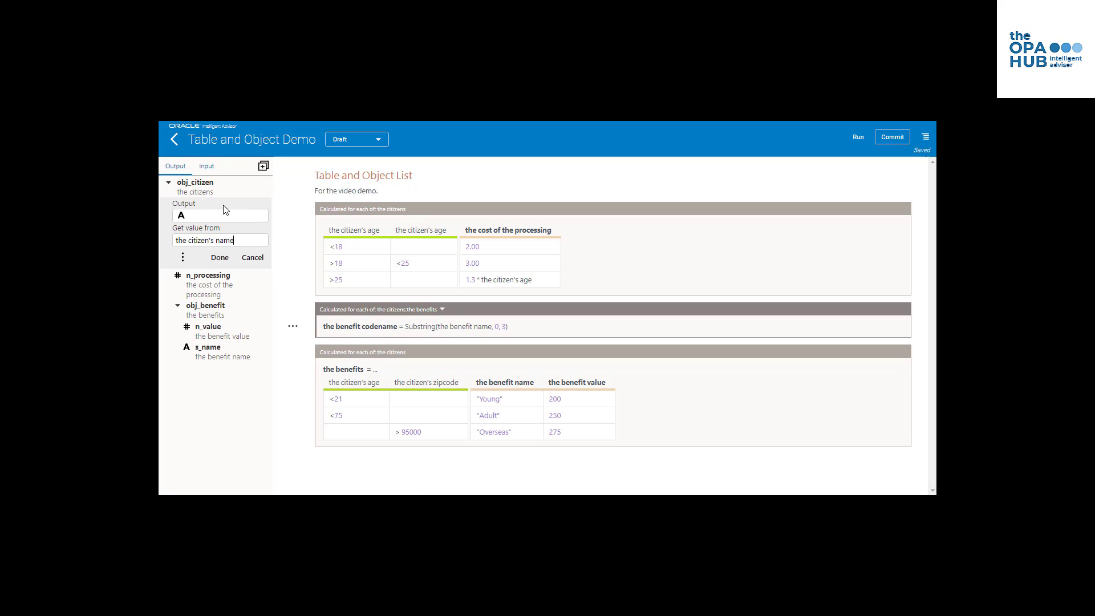
click(222, 212)
text(s_citname)
click(219, 258)
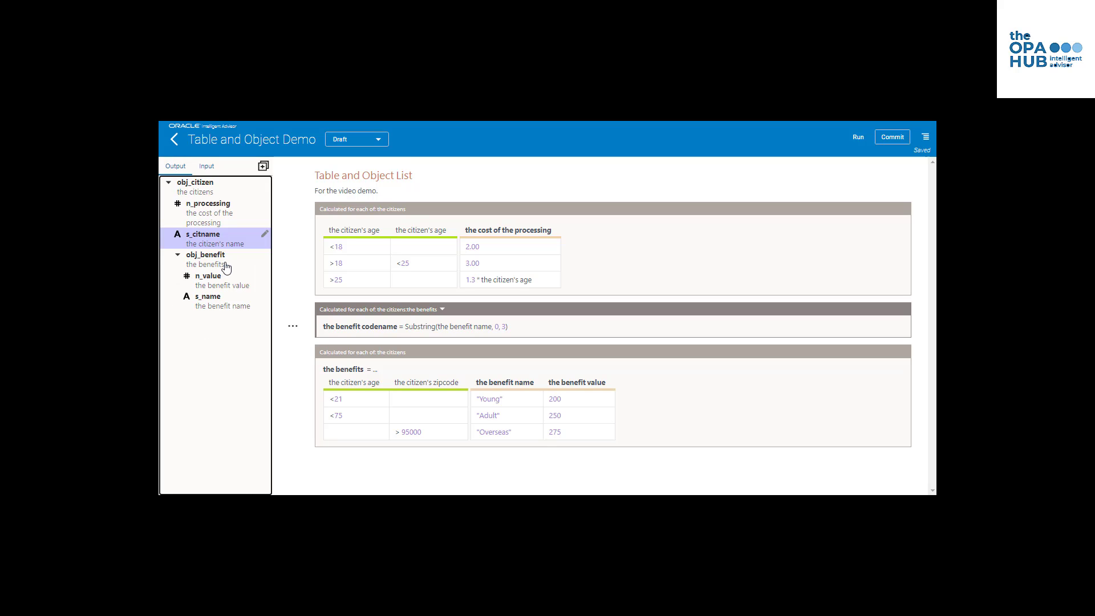
Run the decision service and add two citizens to the obj_citizen test input
click(867, 138)
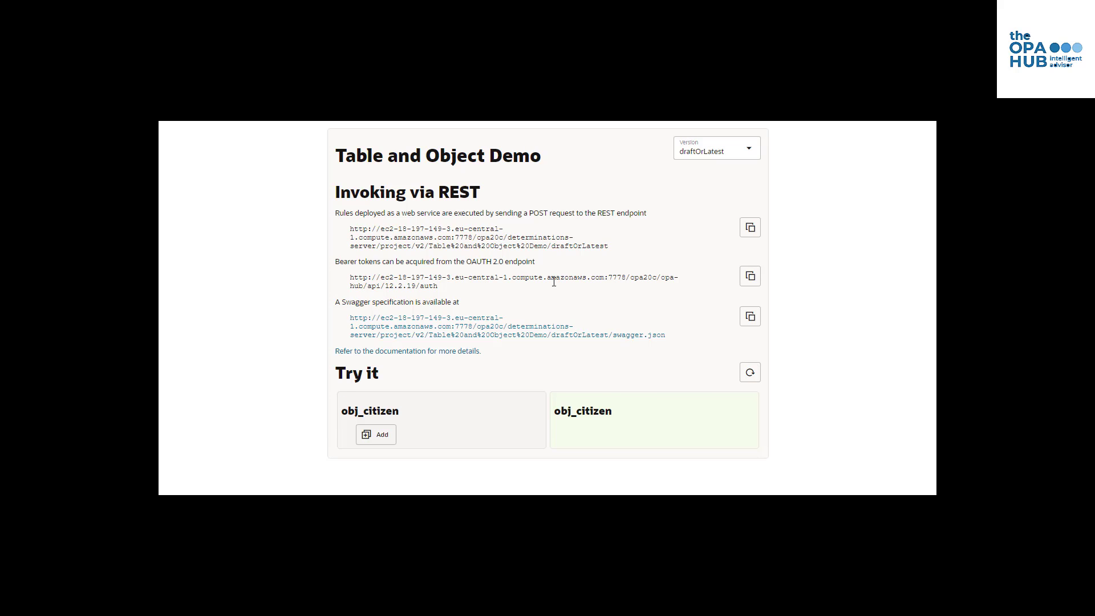
click(386, 441)
scroll(412, 365, down, 2)
click(371, 465)
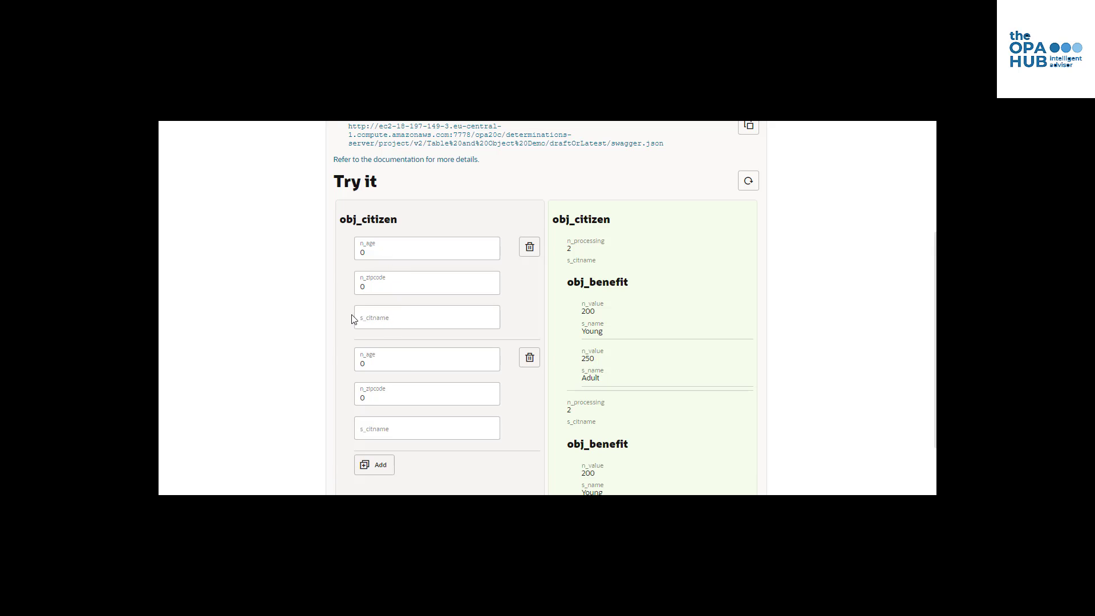
Fill in the first test citizen with the citizen's full name, age 25 and zipcode 75107
click(402, 318)
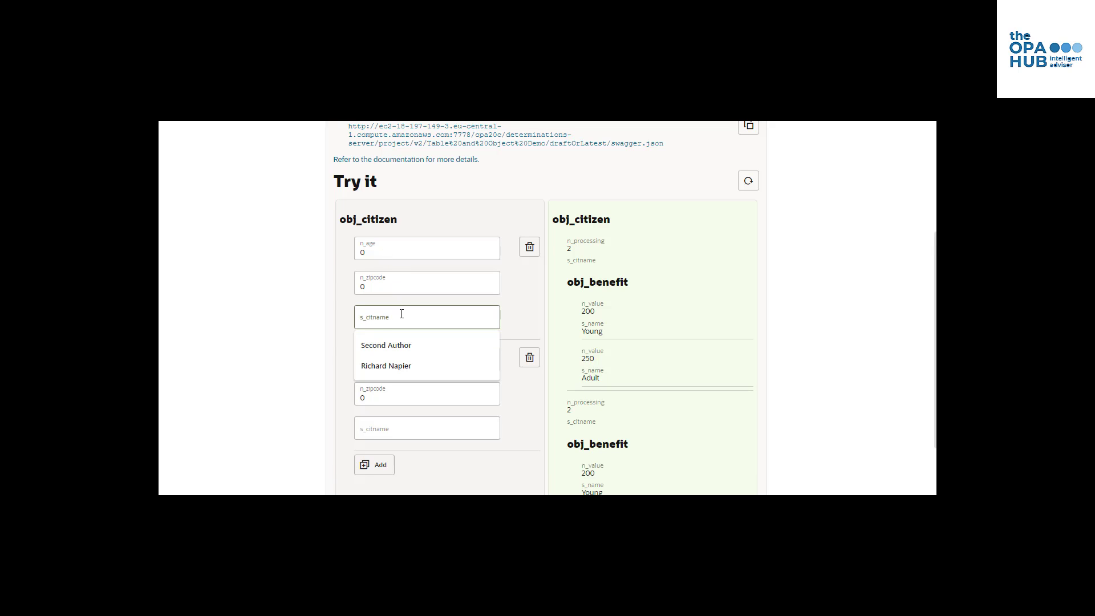
click(417, 364)
click(393, 249)
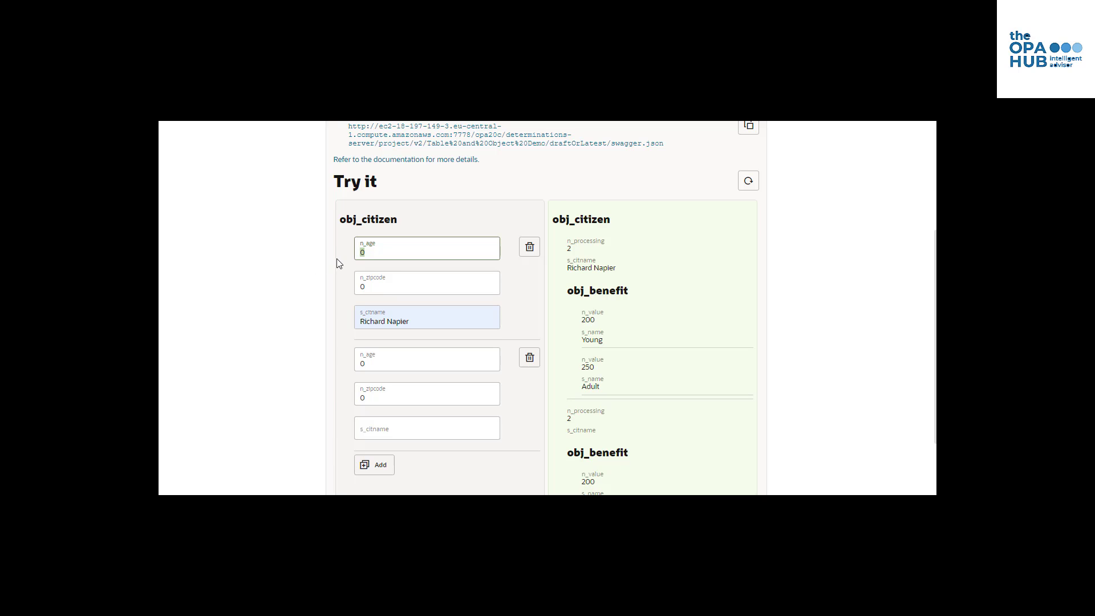
text(25)
click(381, 280)
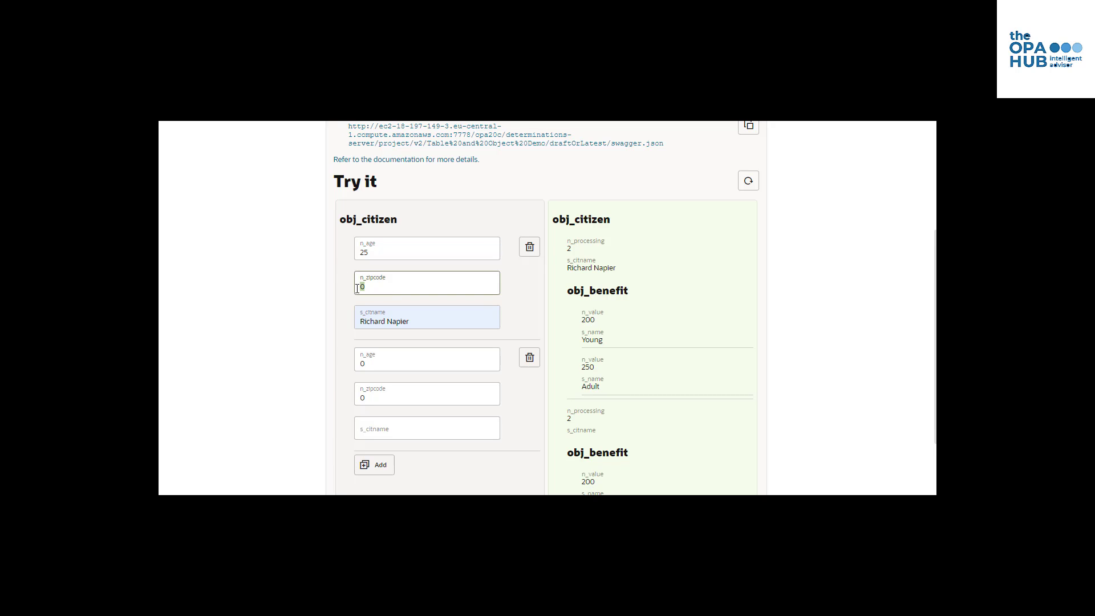
text(75107)
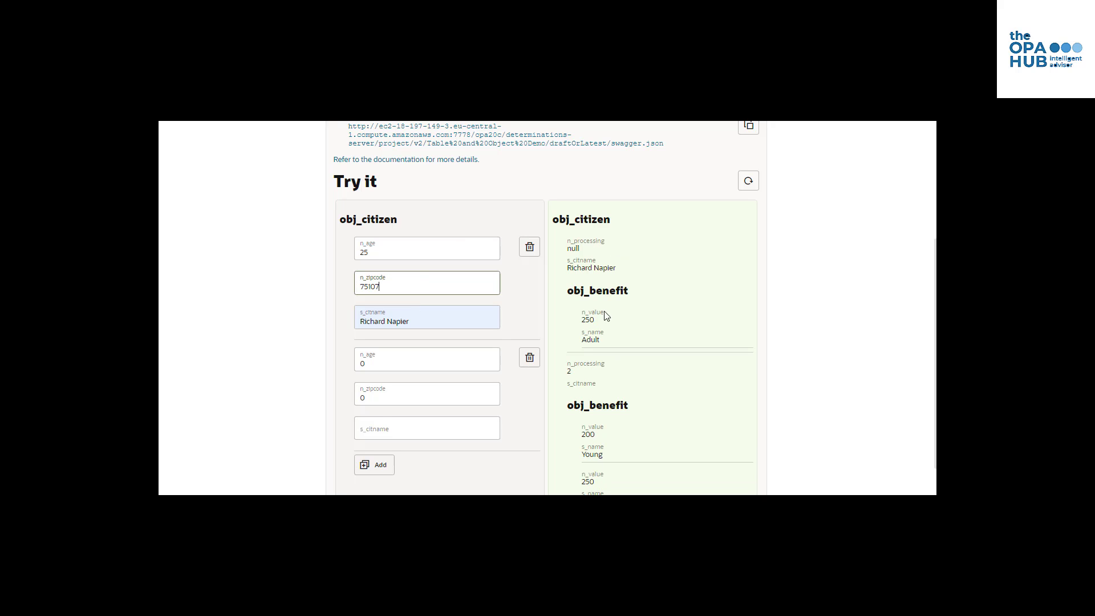
Fill in the second test citizen with a full name, zipcode 95001 and age 17, and review the calculated outputs
click(395, 434)
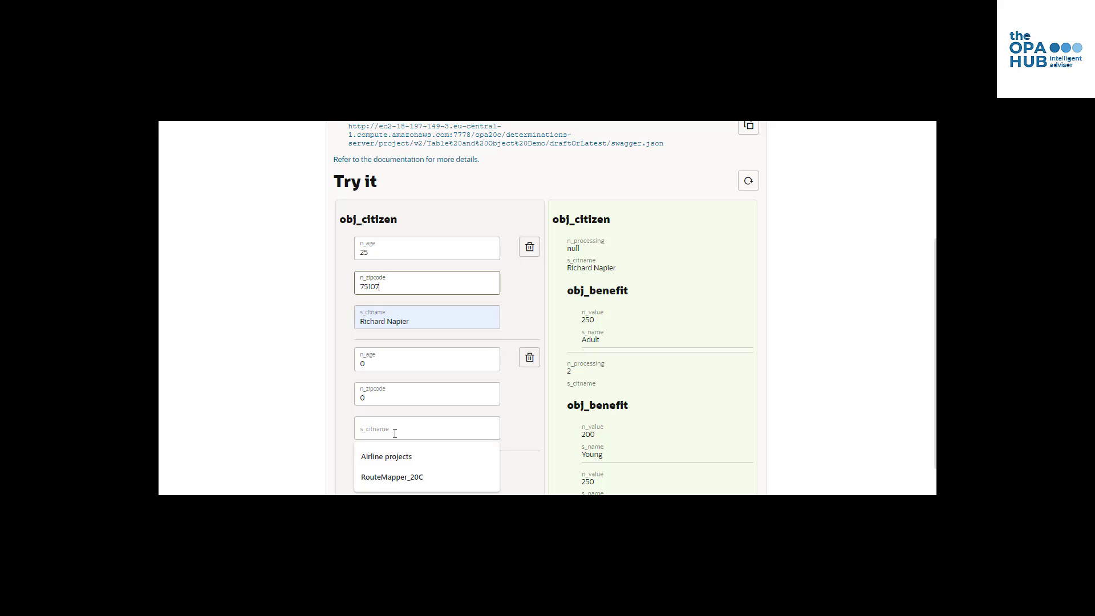
text(Anna )
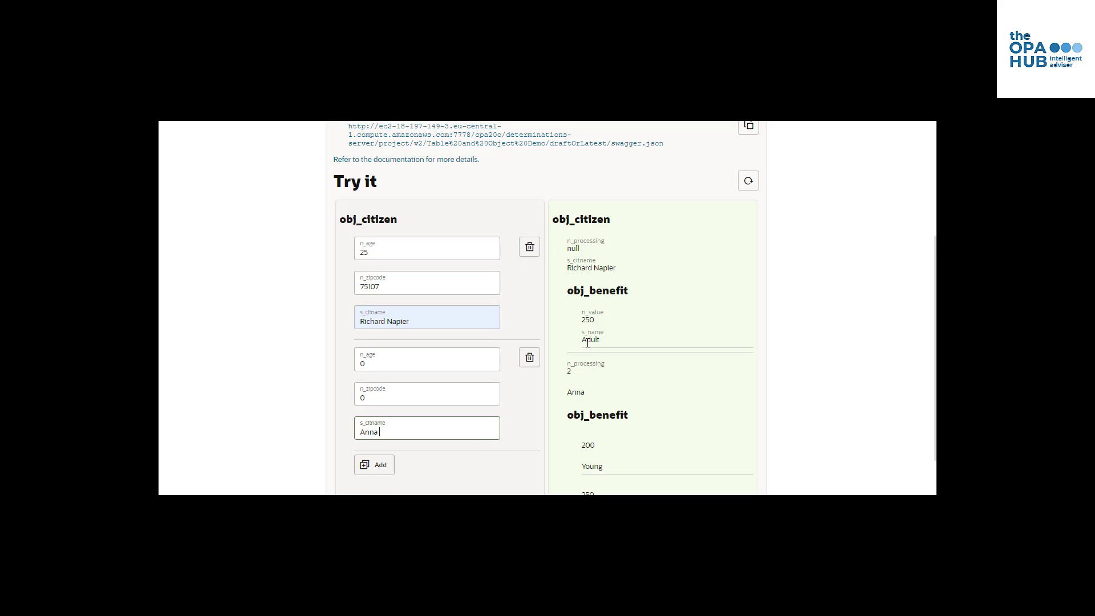
text(Powiecki)
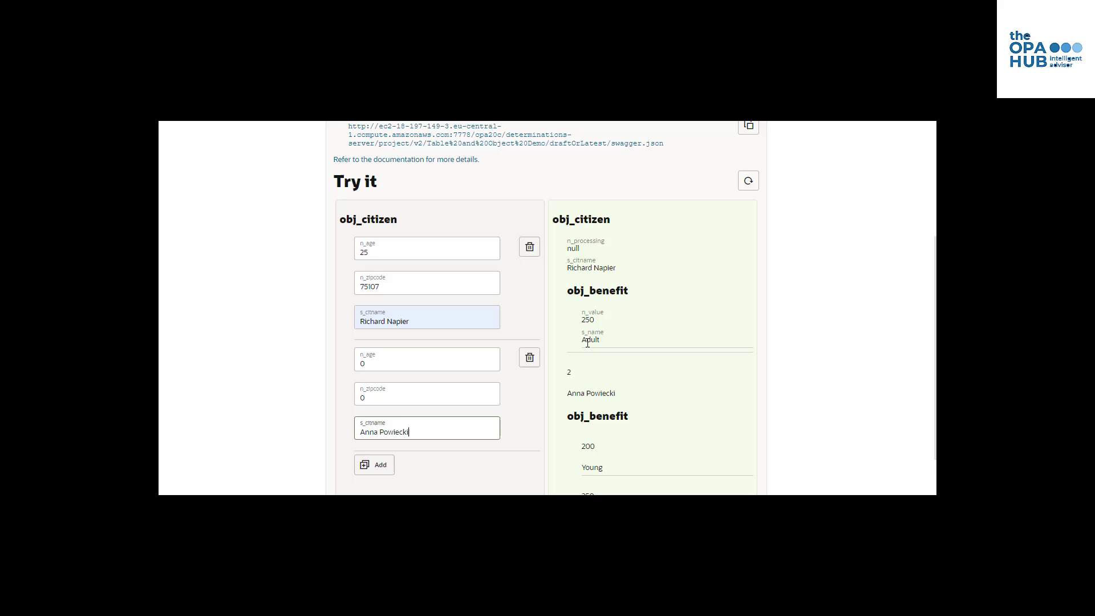
key(shift+Tab)
text(9)
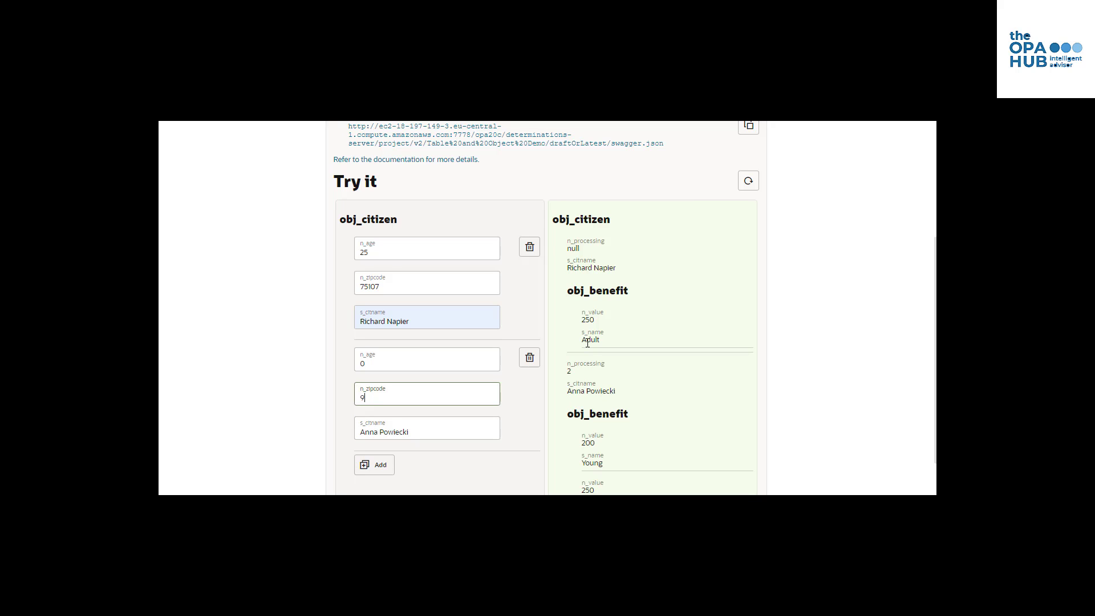
text(5001)
key(shift+Tab)
text(17)
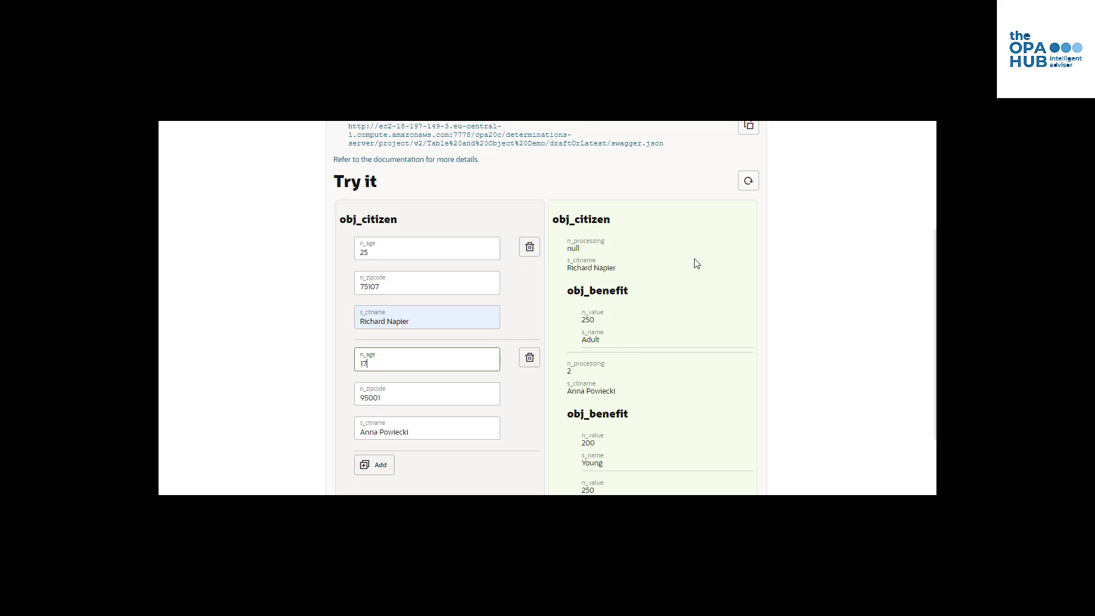
scroll(697, 259, down, 2)
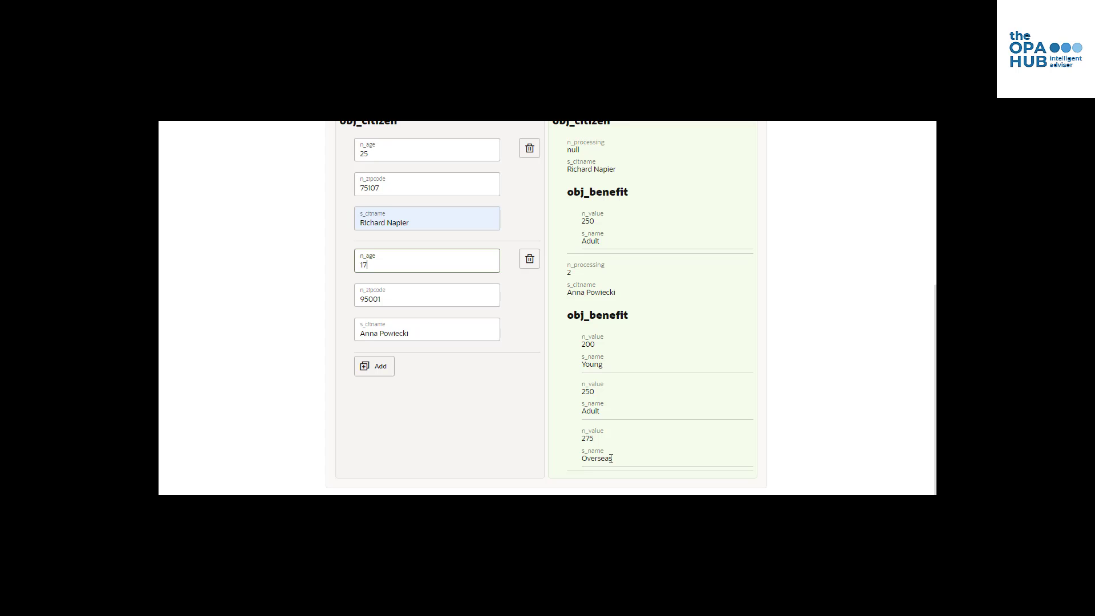
scroll(611, 459, up, 2)
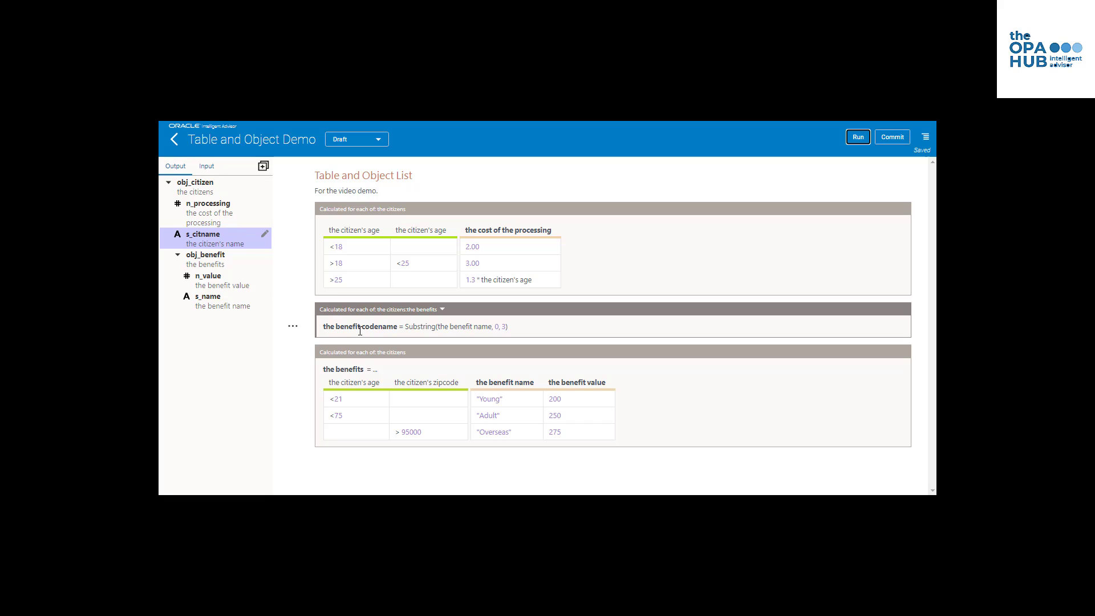
Add a second condition column for the citizen's age to the benefits table, placed just before the citizen's zipcode column
click(354, 401)
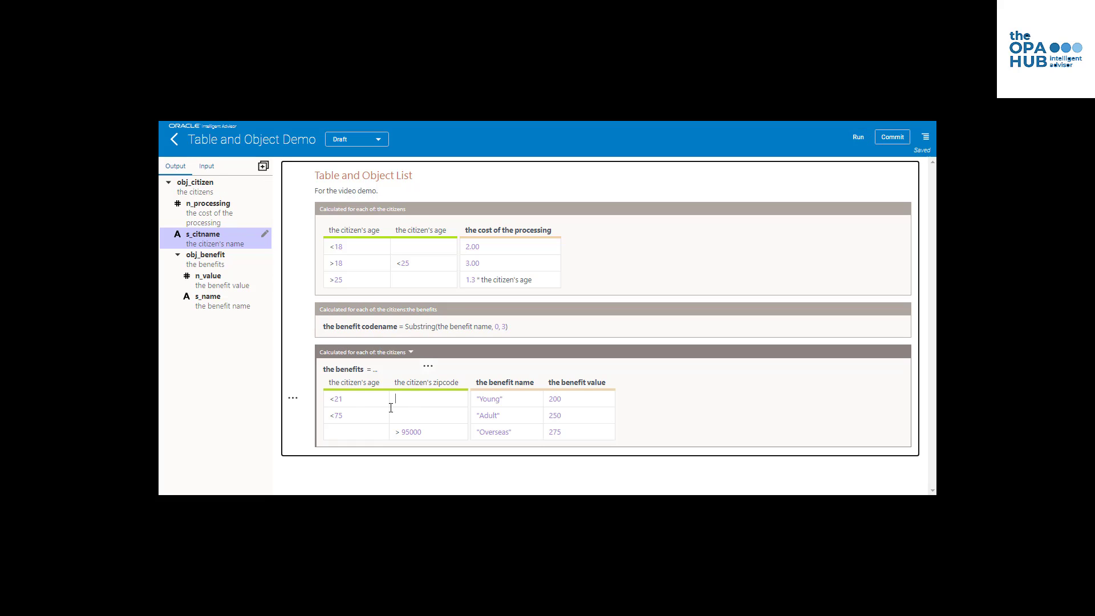
click(356, 366)
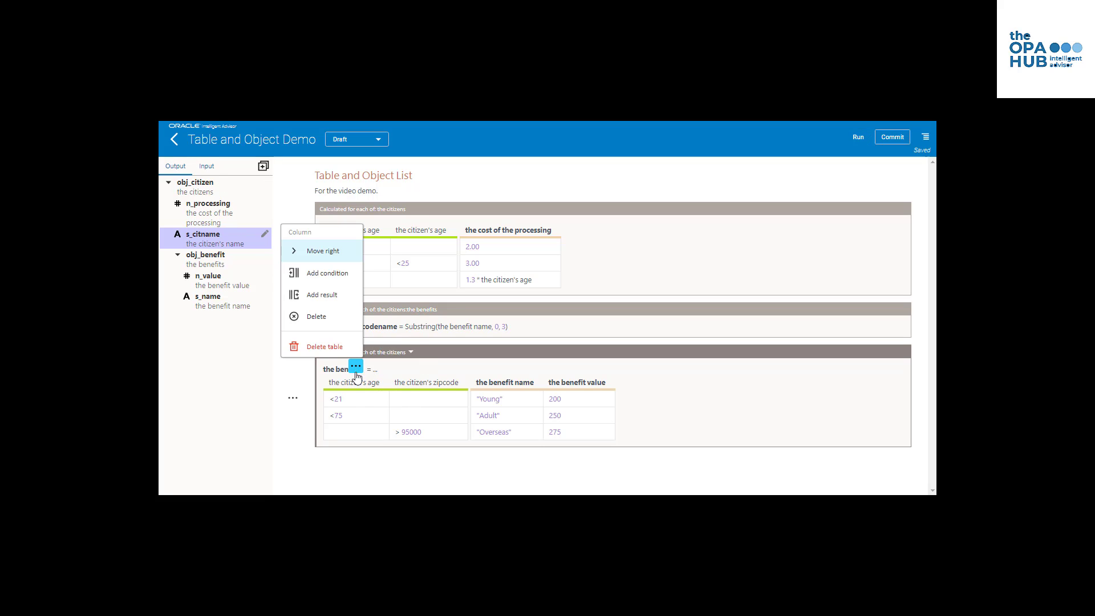
click(334, 273)
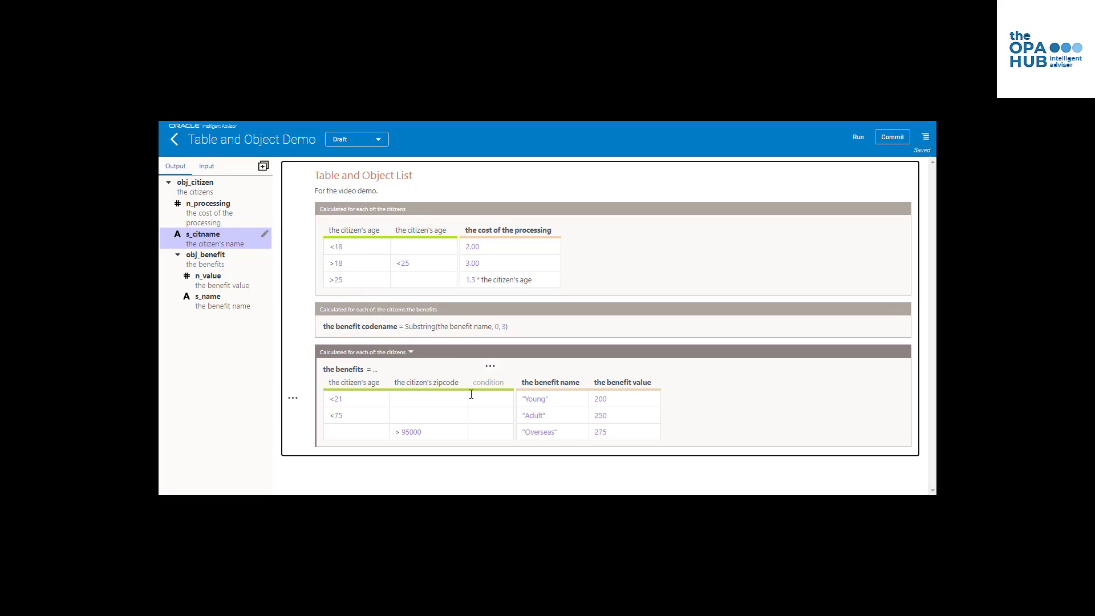
click(490, 366)
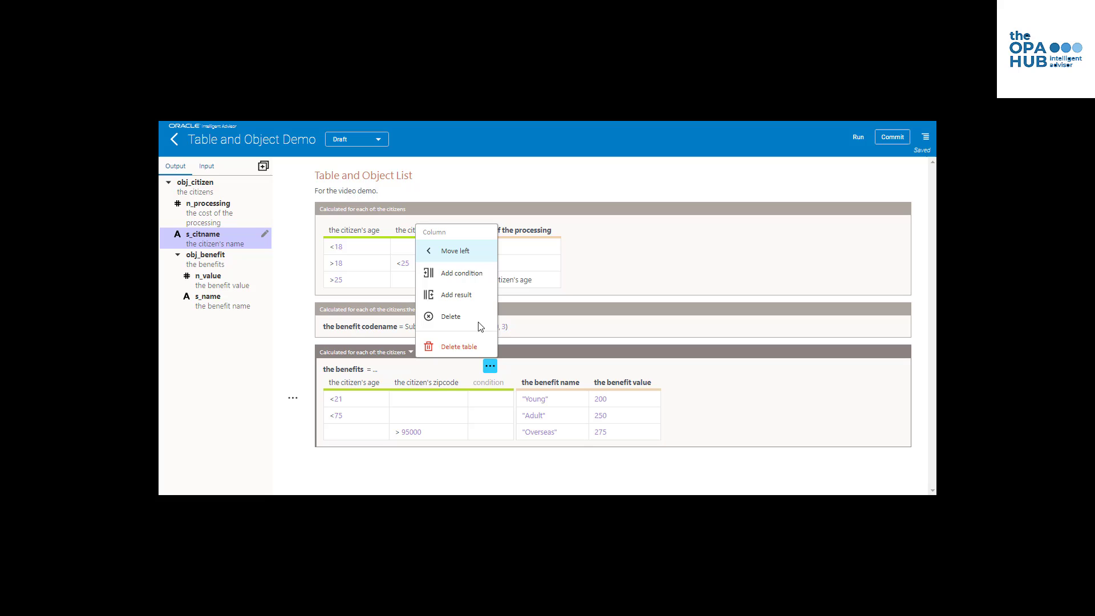
click(460, 260)
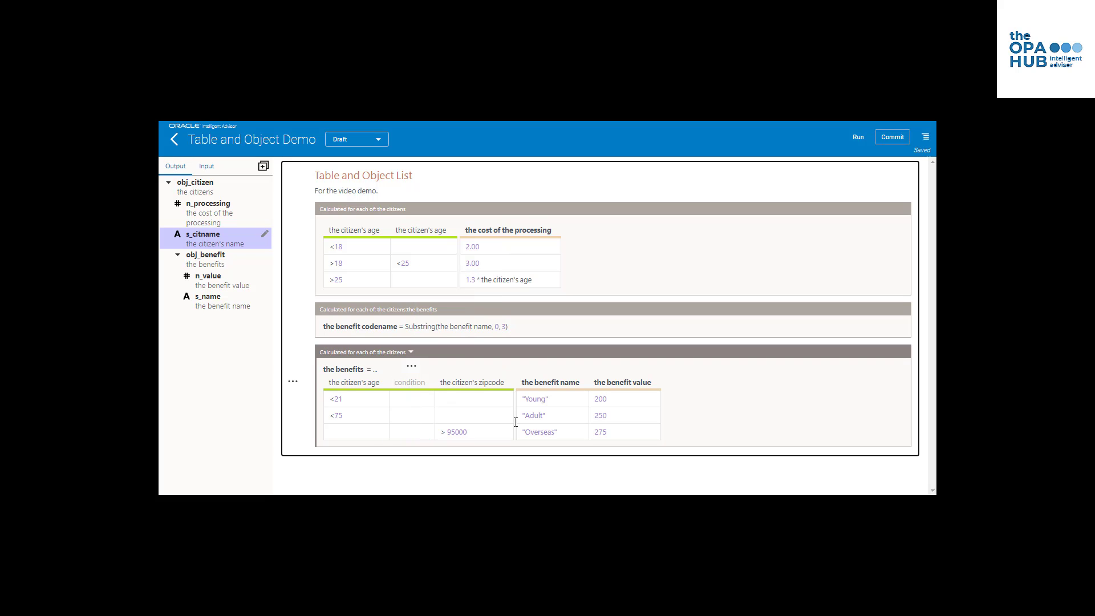
text(the ci)
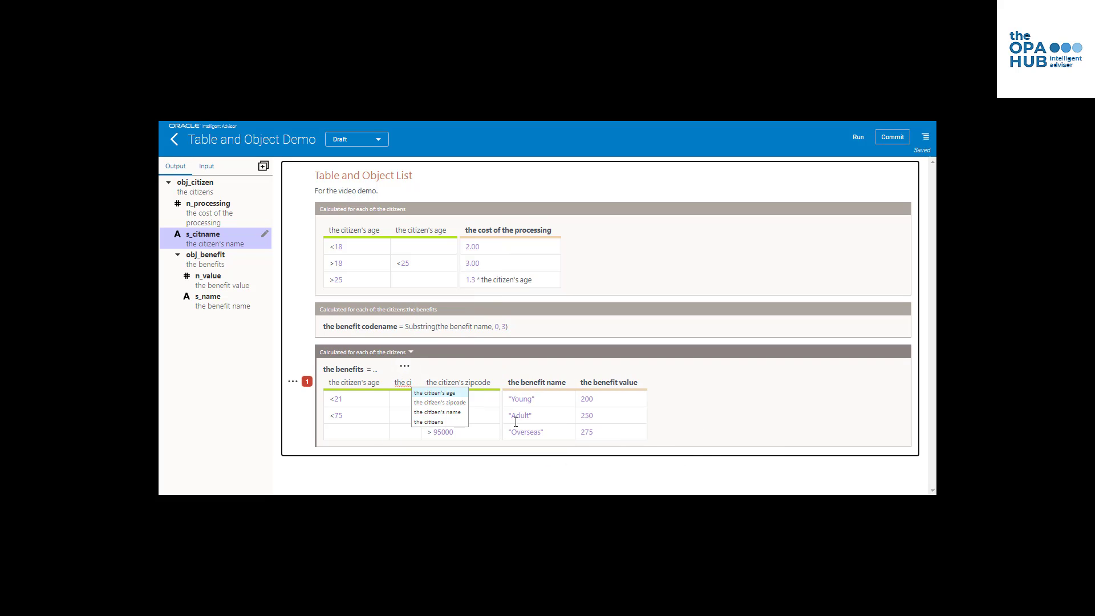
text(tizen)
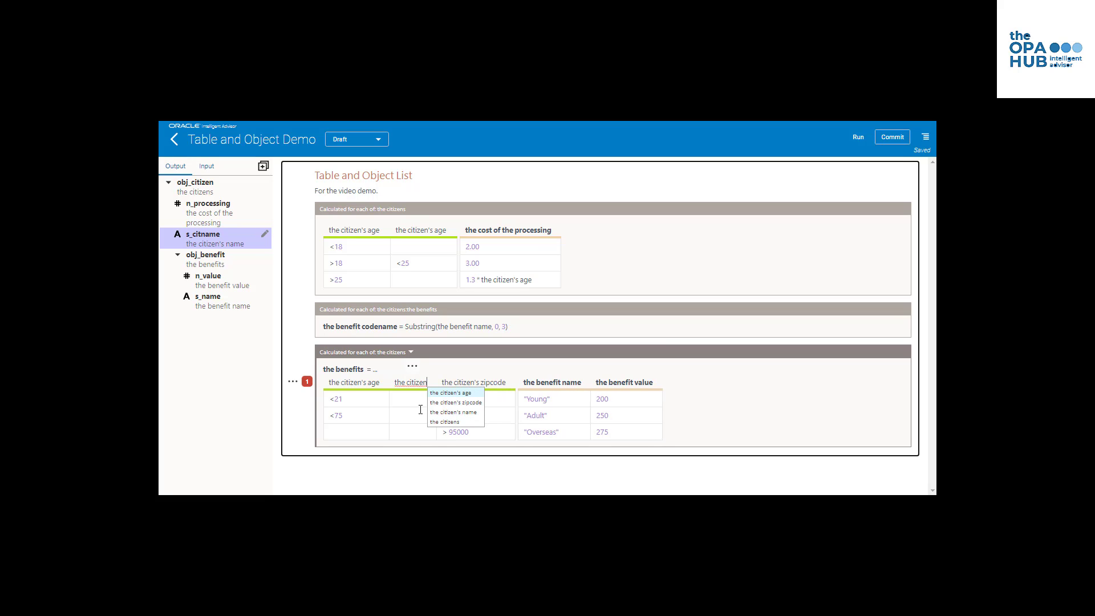
click(451, 393)
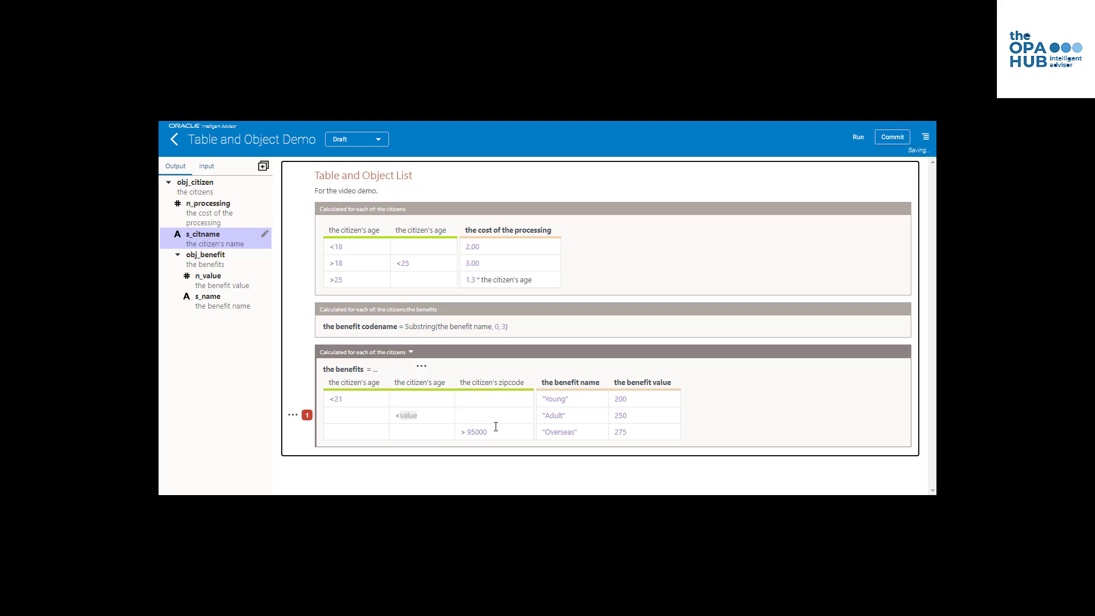
Limit the "Adult" benefit row to ages >21 in the first age column and <75 in the second
key(BackSpace)
key(BackSpace)
key(BackSpace)
click(347, 413)
text(>21)
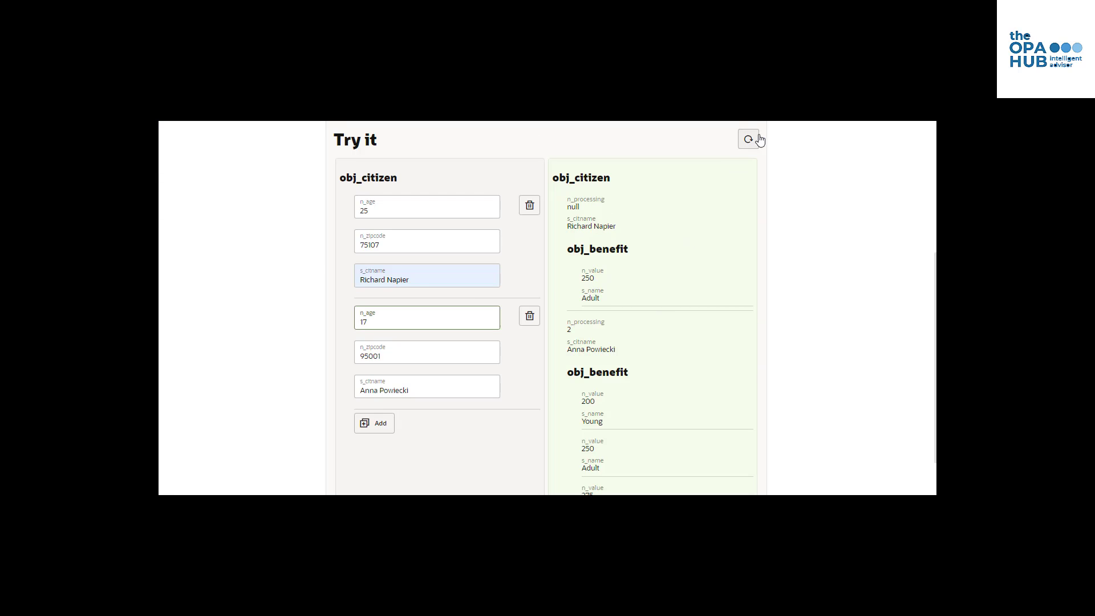
Refresh the test run with the revised rules and review the benefits calculated for both citizens
click(757, 142)
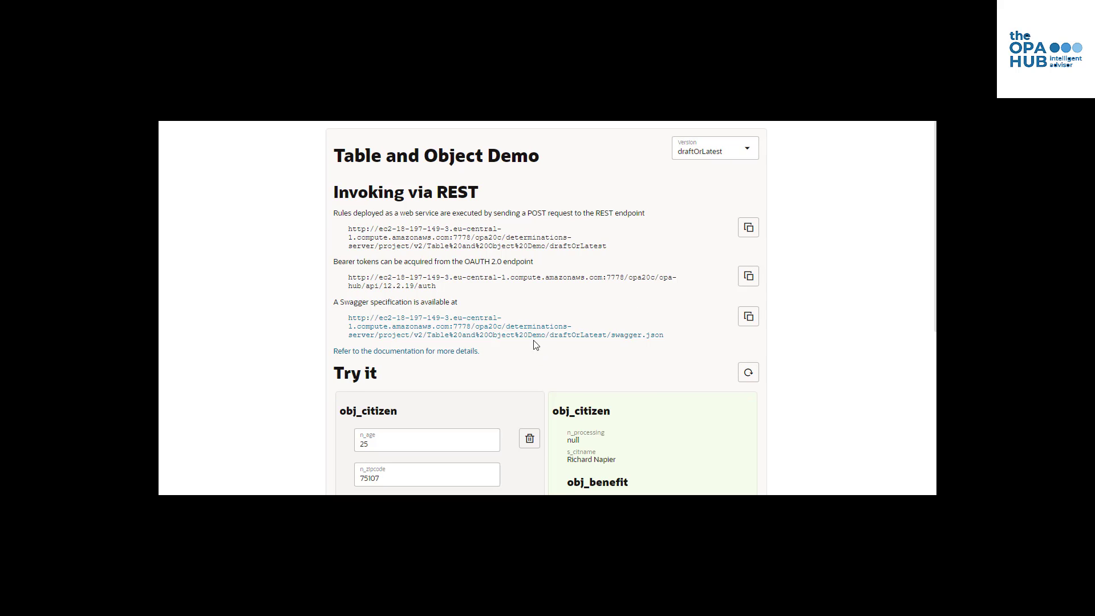
scroll(536, 333, down, 3)
scroll(536, 334, down, 2)
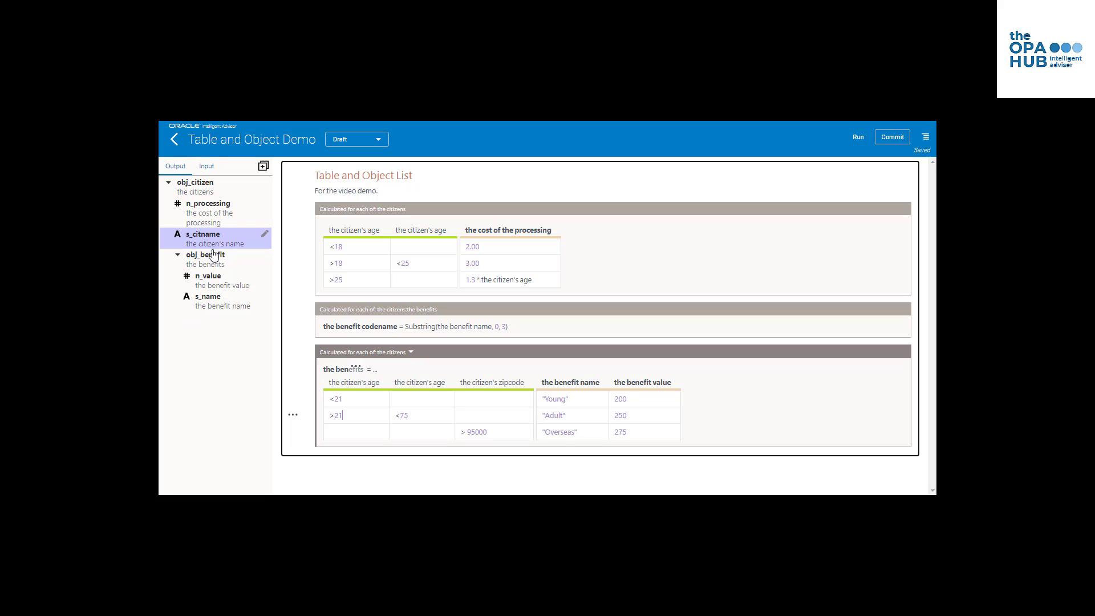
Show the decision service's inputs and check the calculation scope options of the benefits table
click(207, 167)
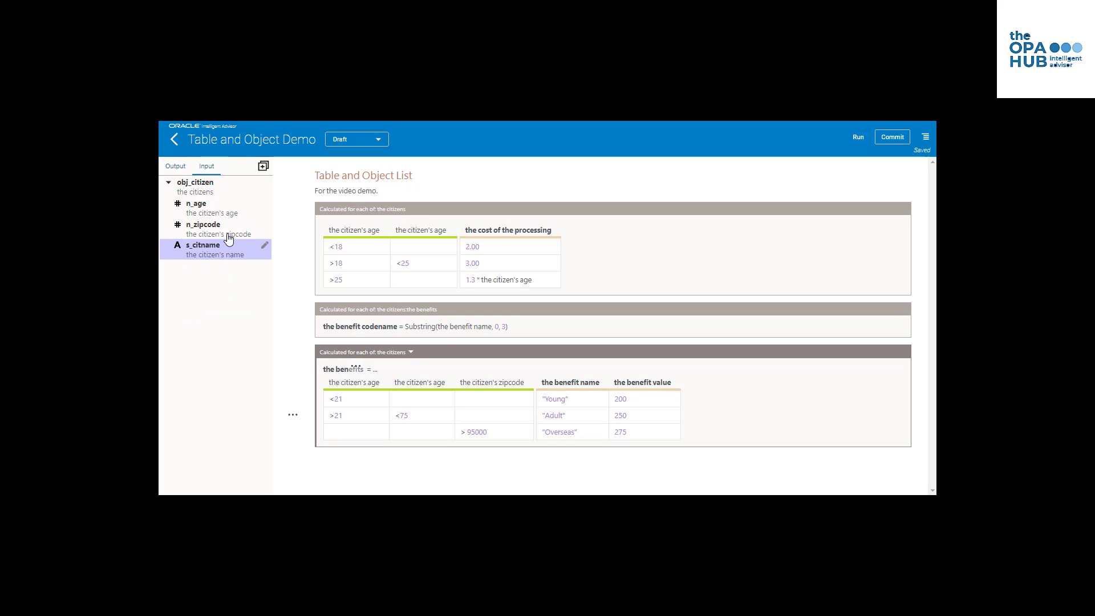
click(411, 352)
click(414, 351)
click(414, 351)
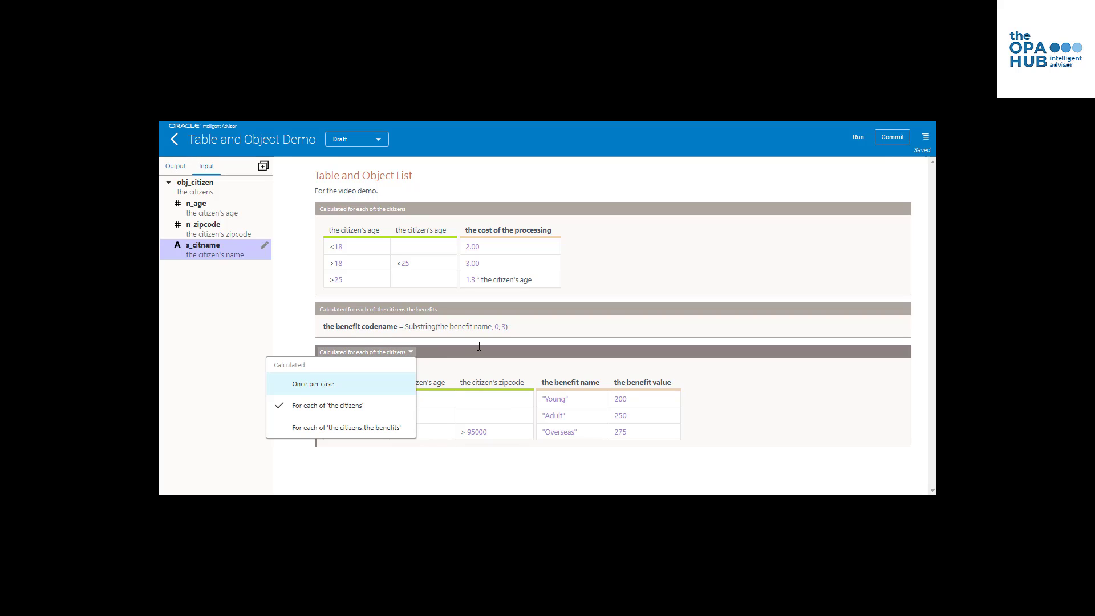
click(479, 346)
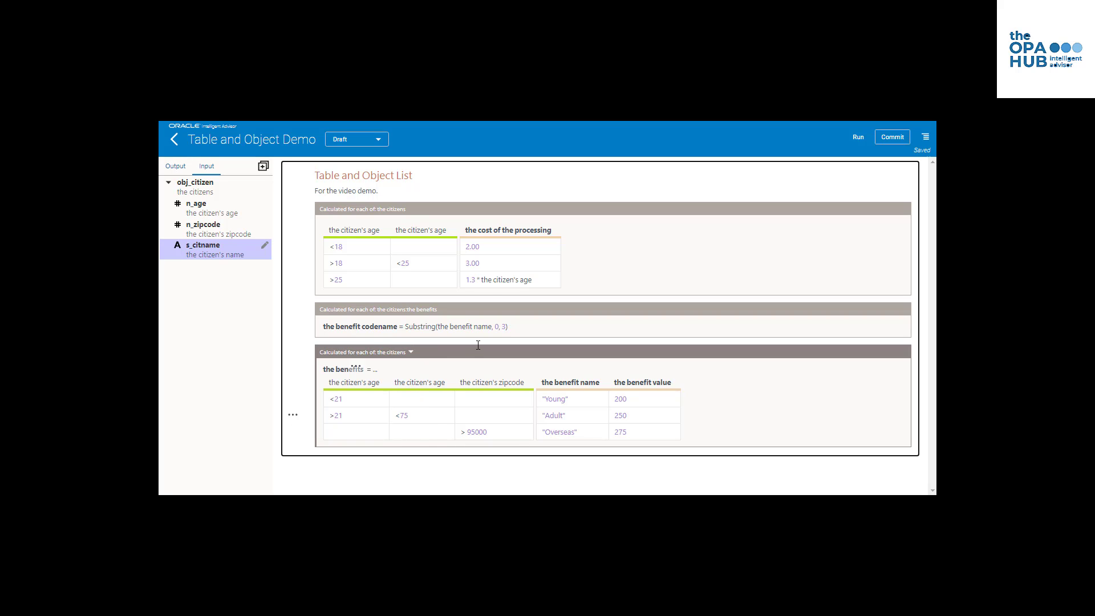